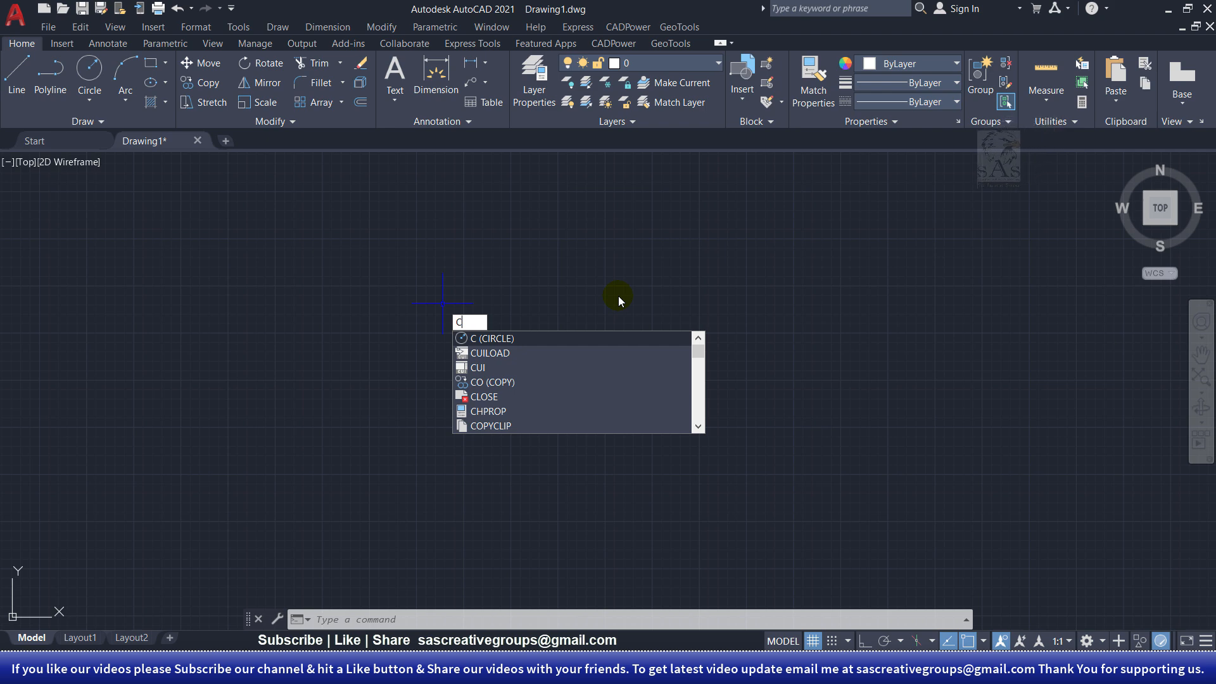
Draw a circle with a radius of 300 in the empty drawing area.
key("Return")
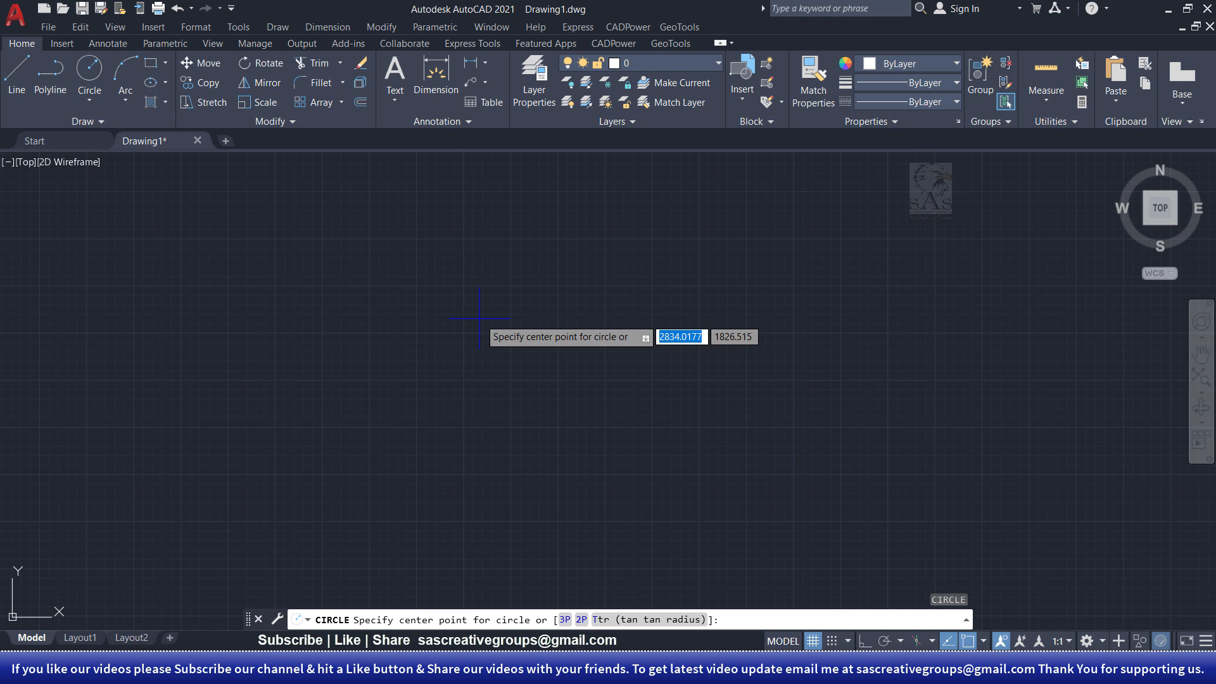
left_click(418, 334)
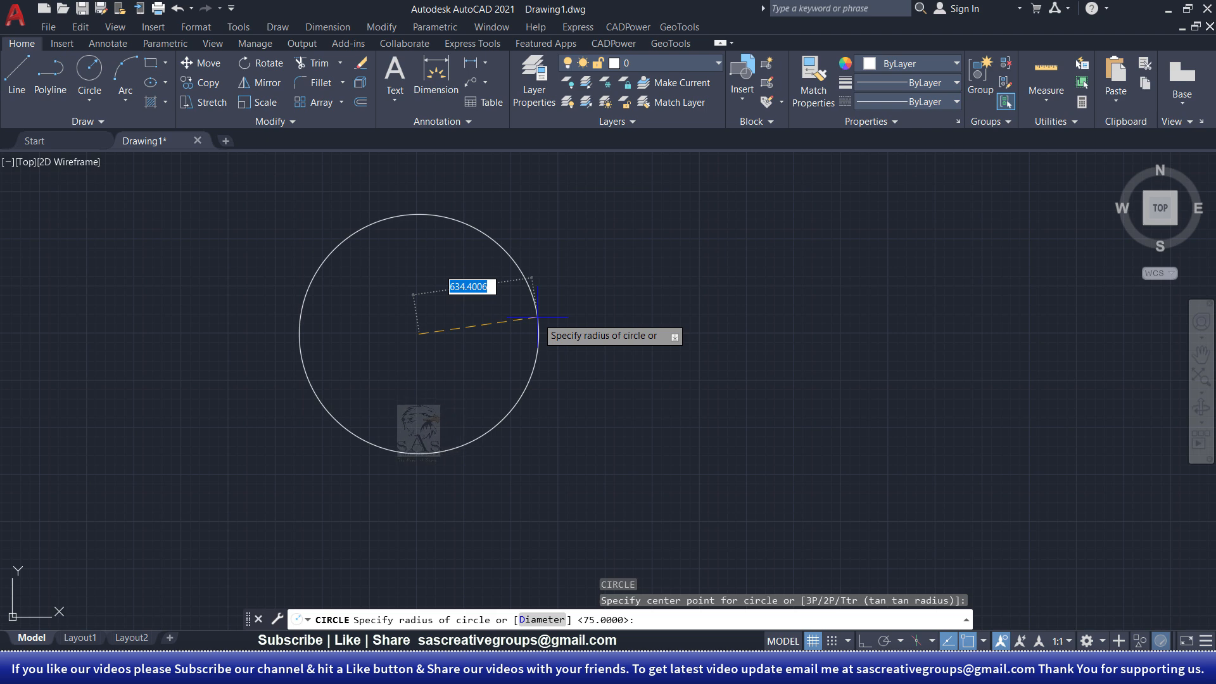
type("300")
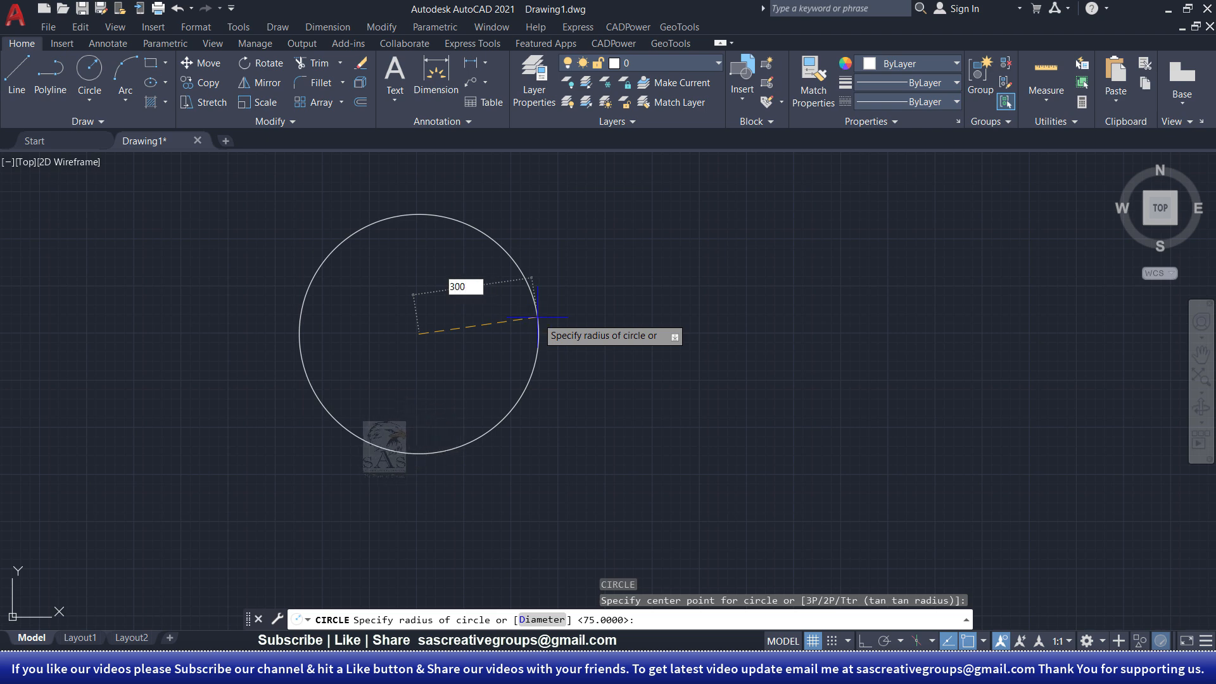
key("Return")
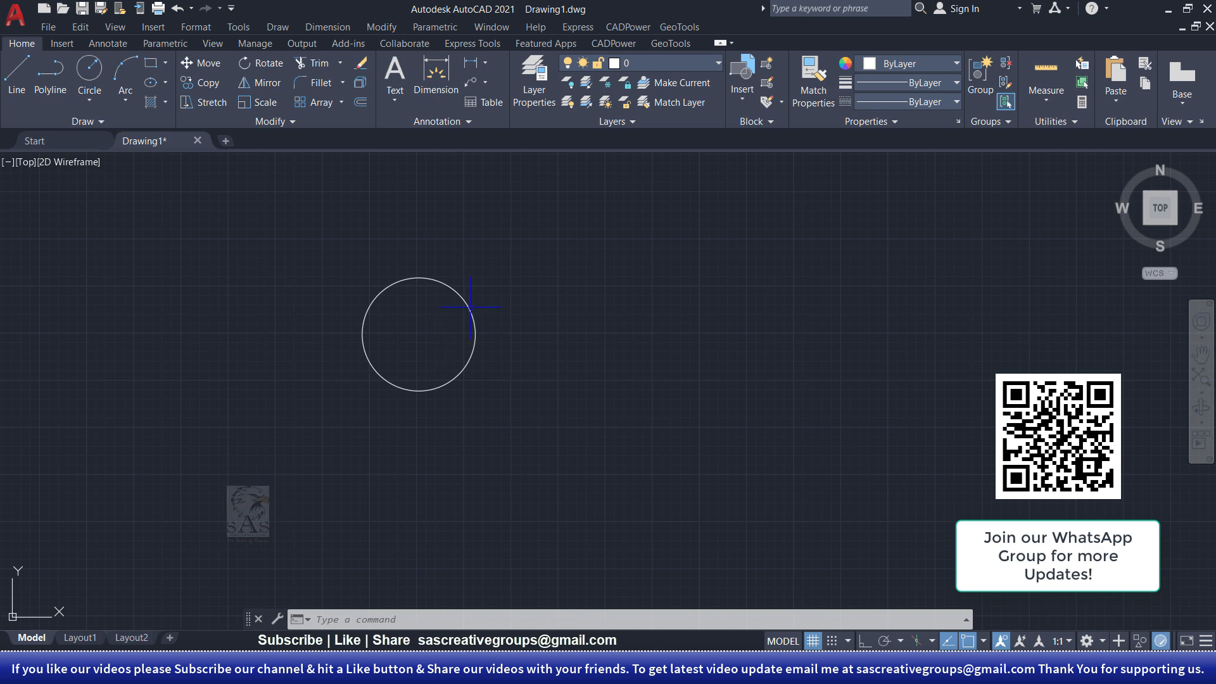
Add a radius dimension to the circle, placing its text outside the circle's upper-right side.
left_click(485, 63)
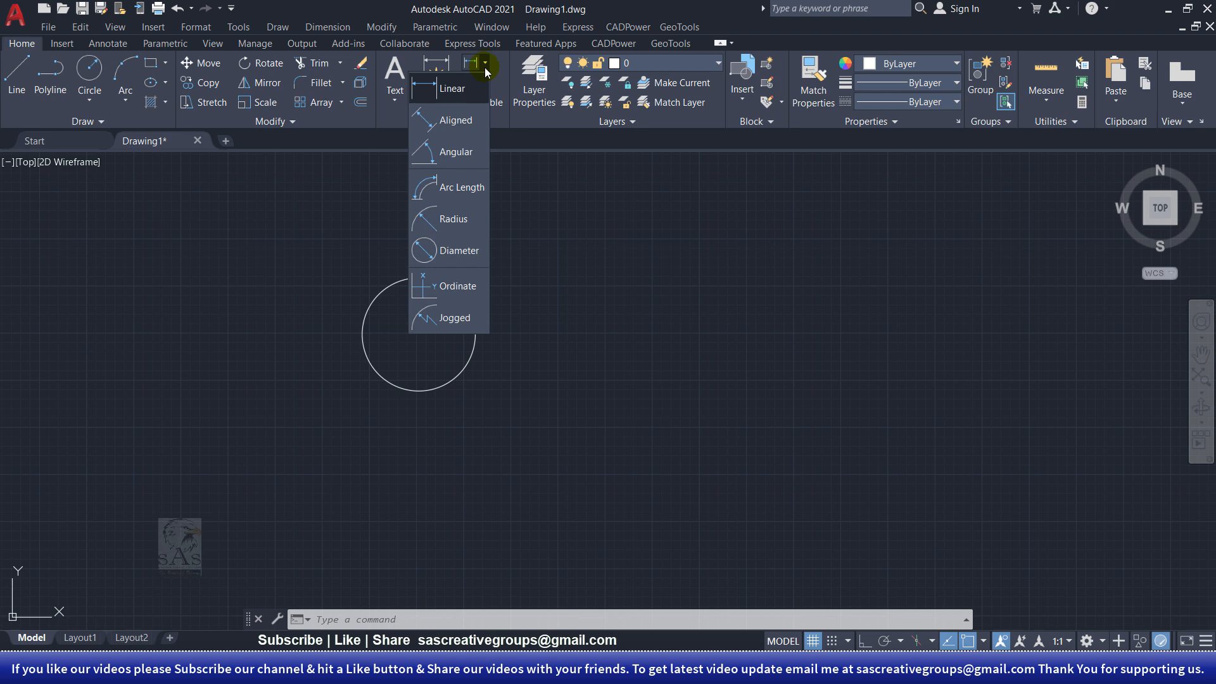
left_click(454, 220)
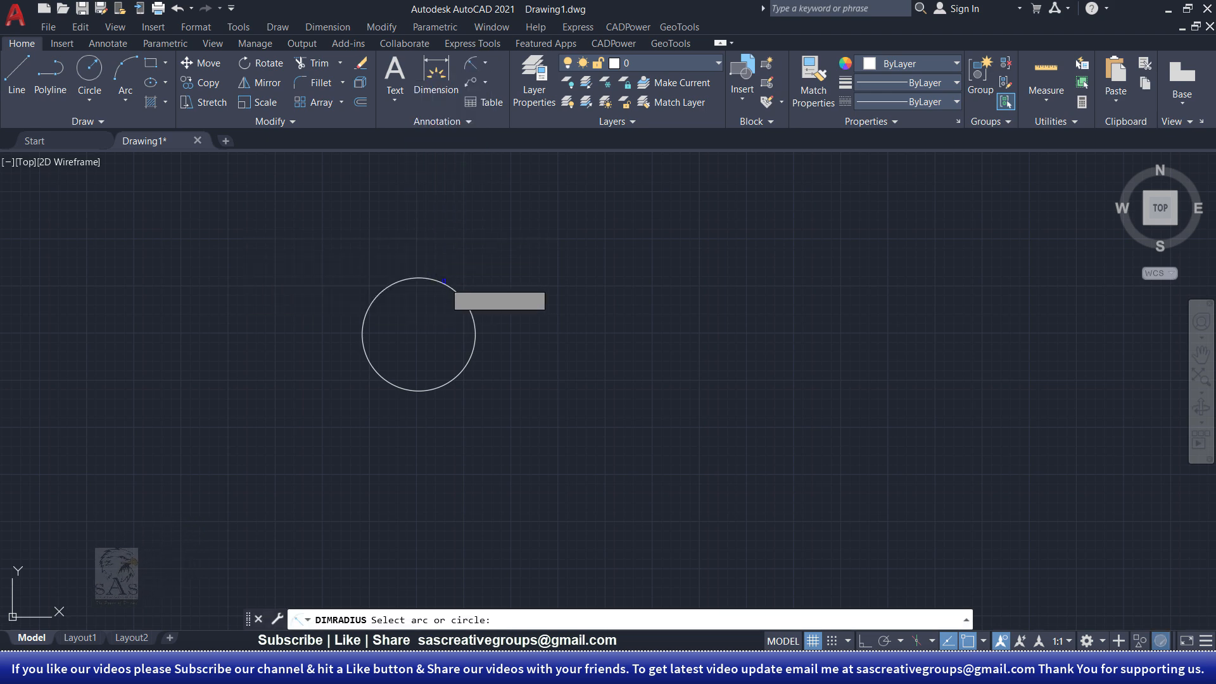
left_click(448, 285)
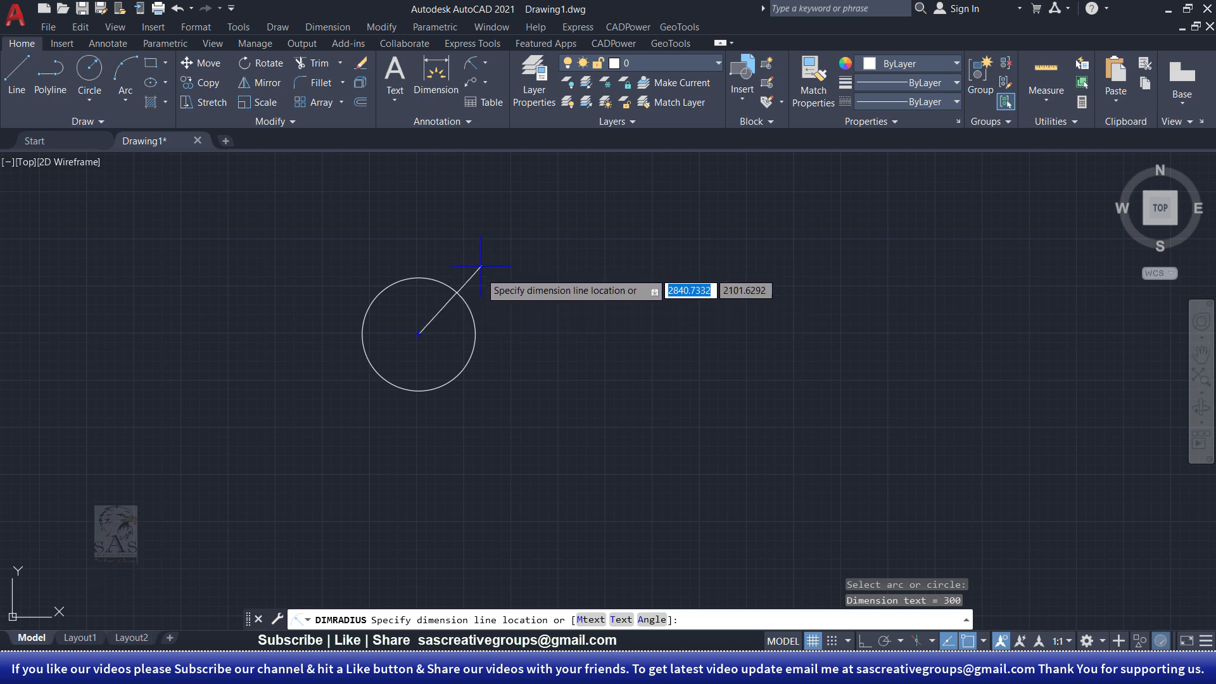
left_click(518, 301)
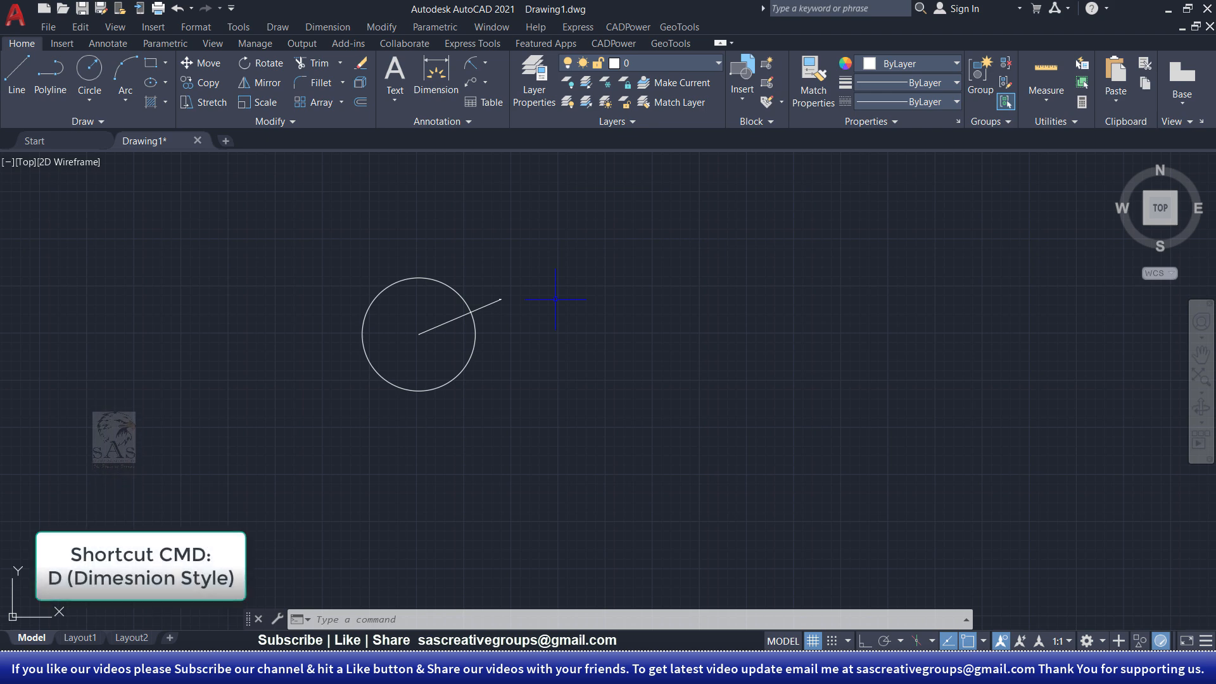
Modify the ISO-25 dimension style to use an overall scale of 20.
type("d")
key("Return")
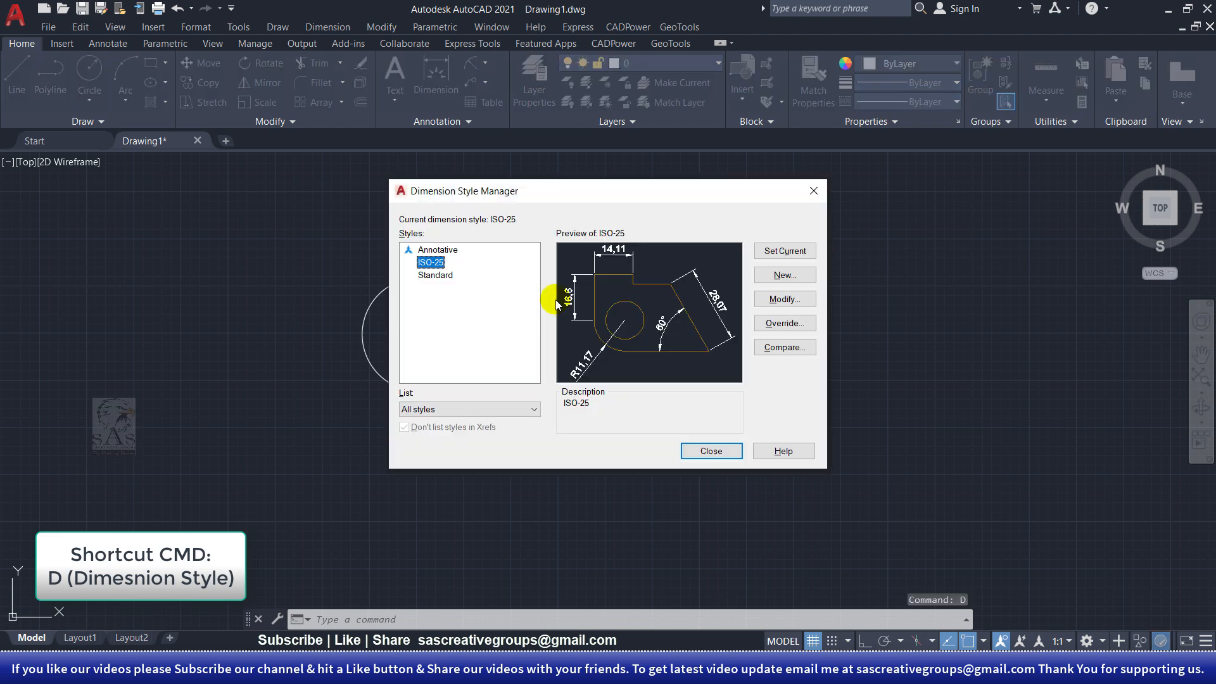
left_click(784, 299)
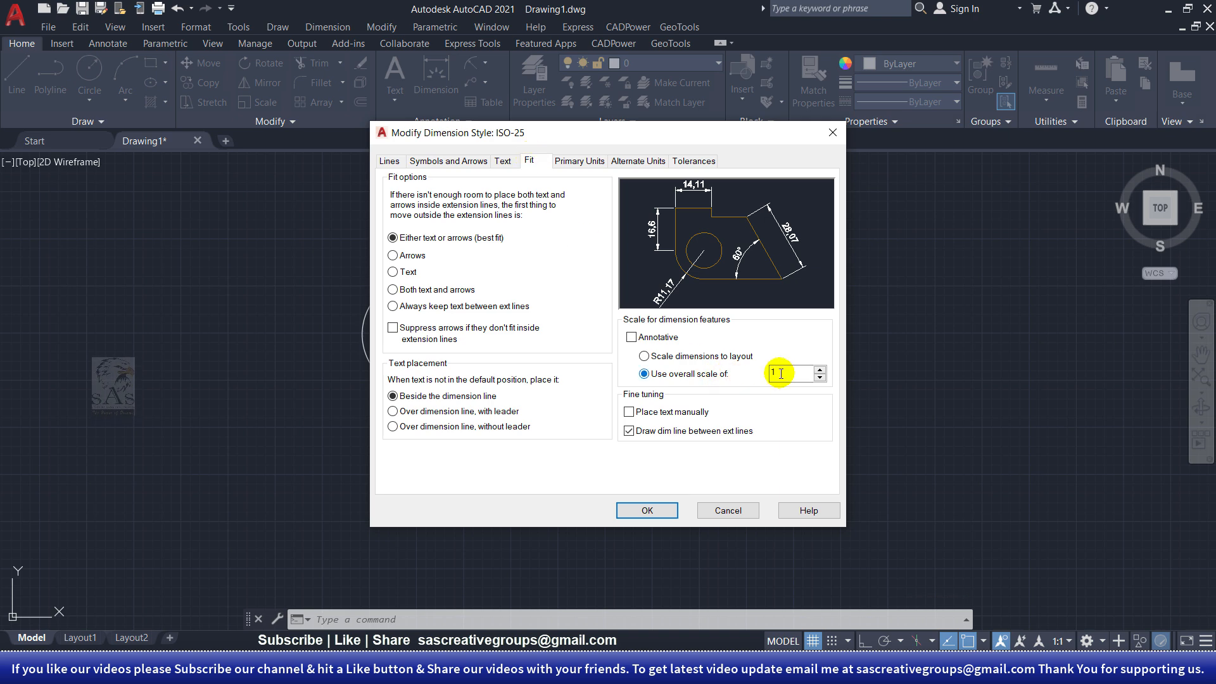
left_click(801, 369)
left_click_drag(802, 369, 725, 366)
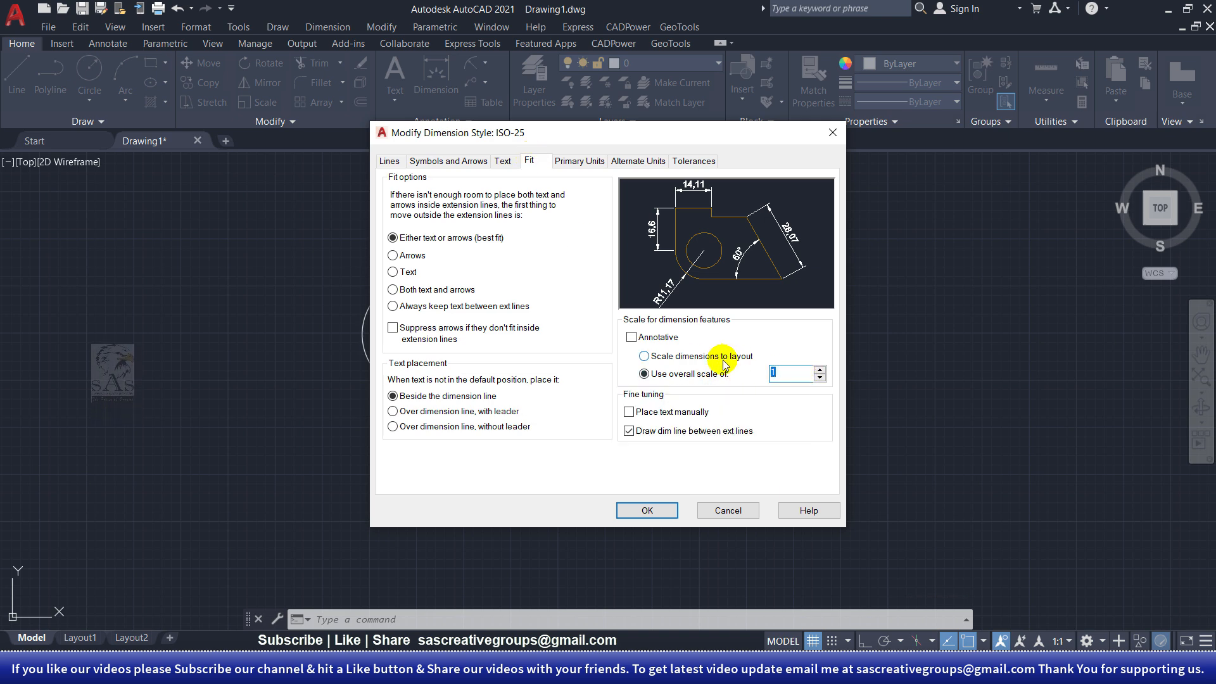
type("20")
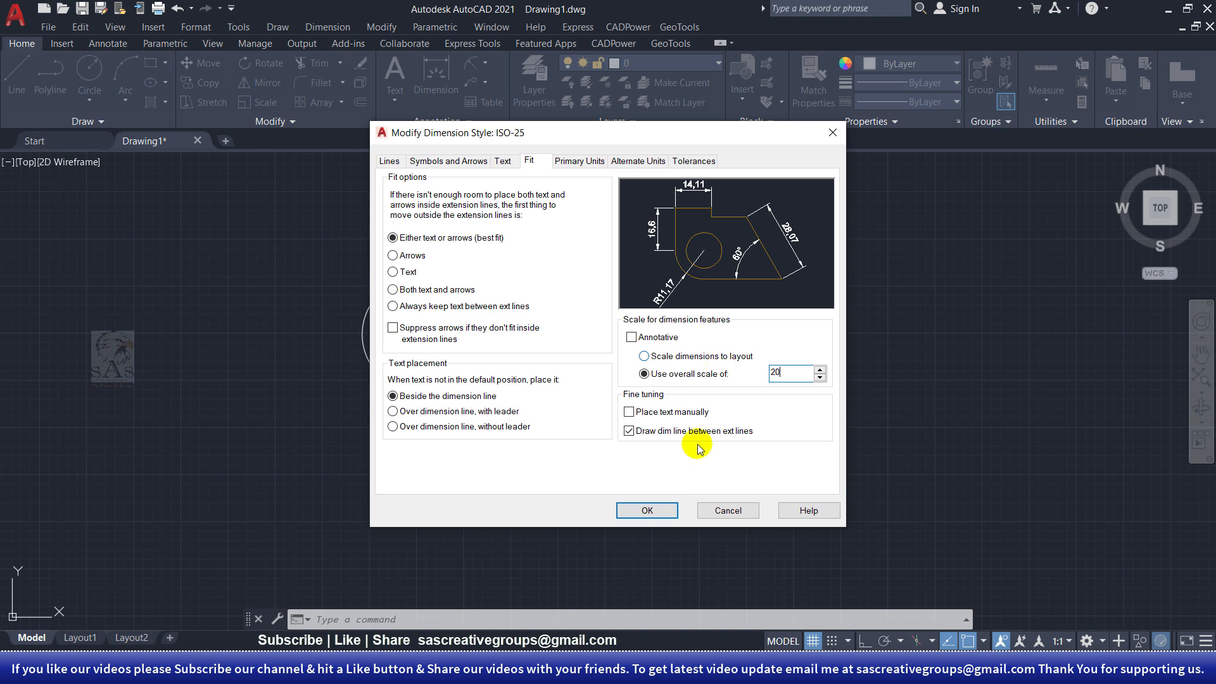
left_click(652, 507)
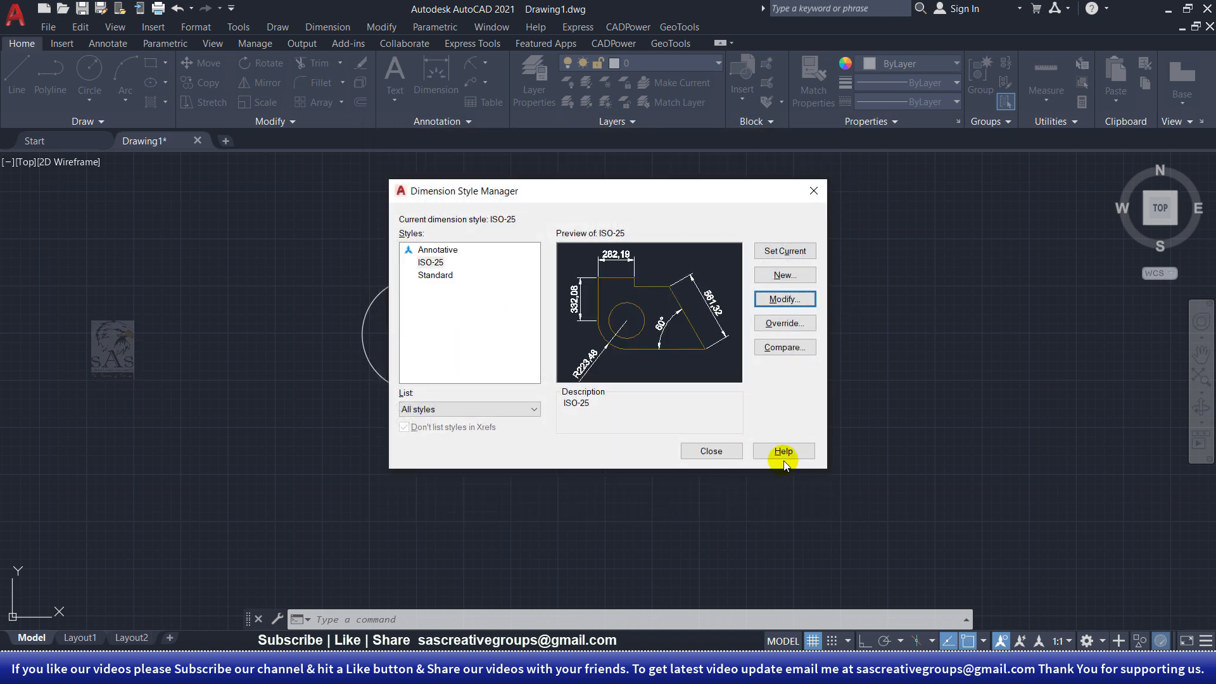
left_click(728, 450)
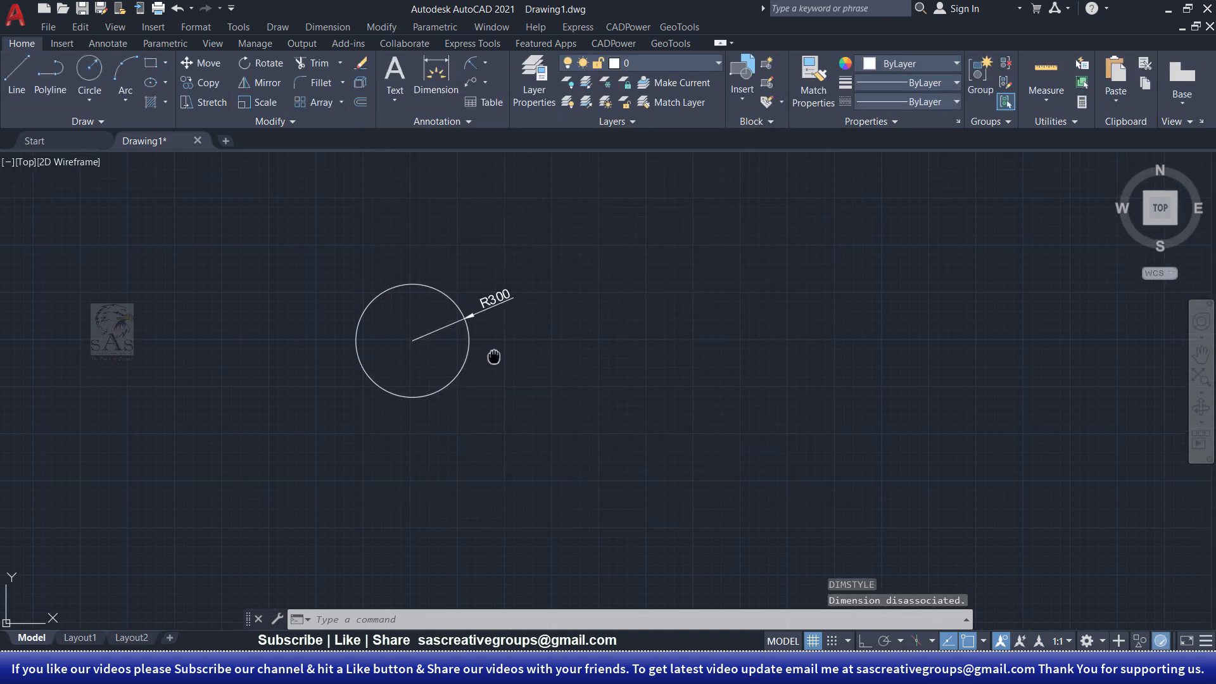
Draw a second circle with a diameter of 600 to the right of the first, with their centers aligned horizontally.
middle_click_drag(491, 353, 457, 380)
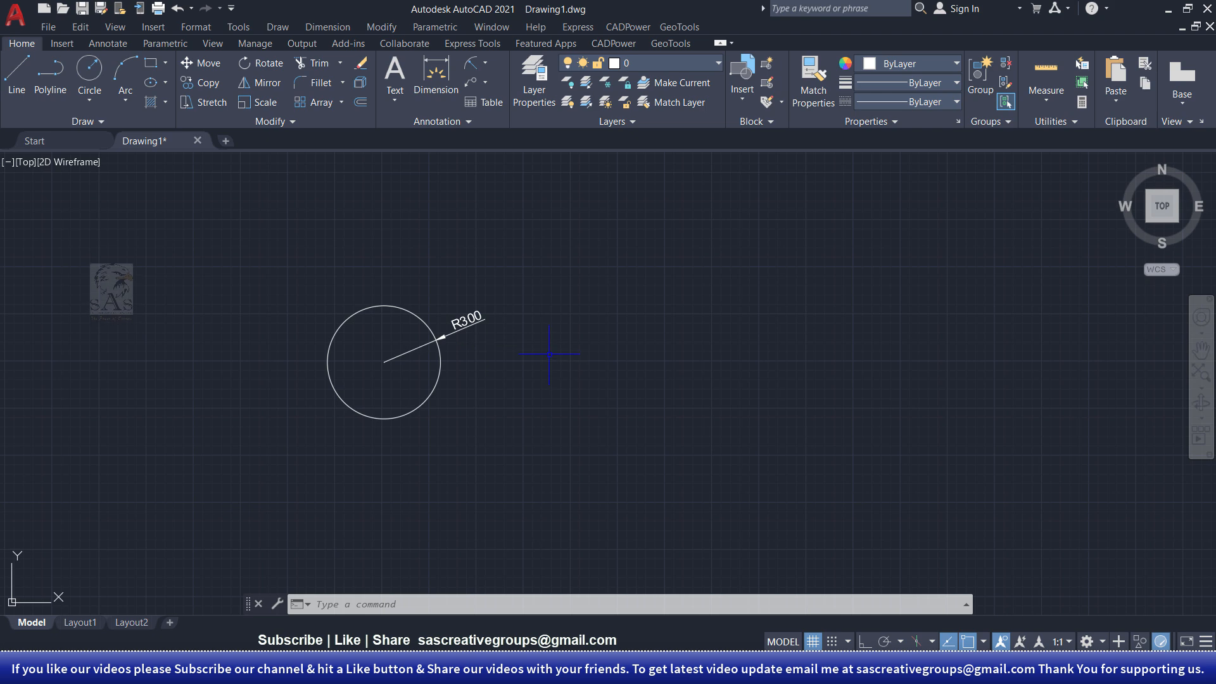
middle_click_drag(549, 354, 493, 349)
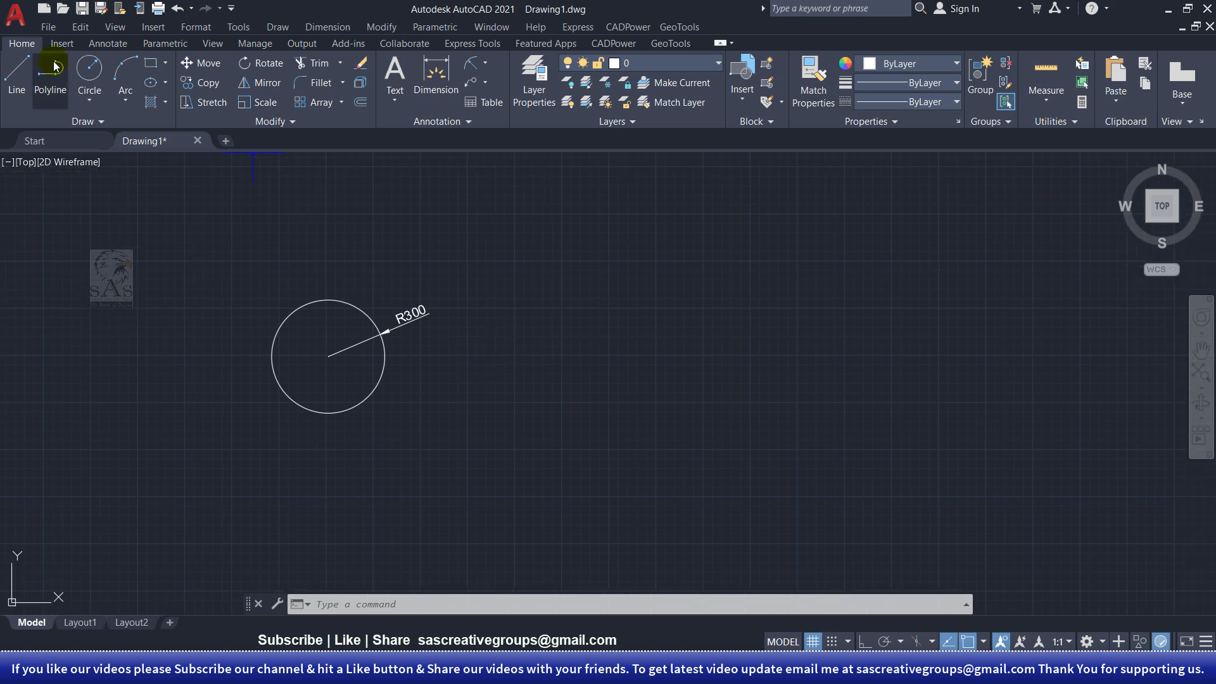
left_click(90, 68)
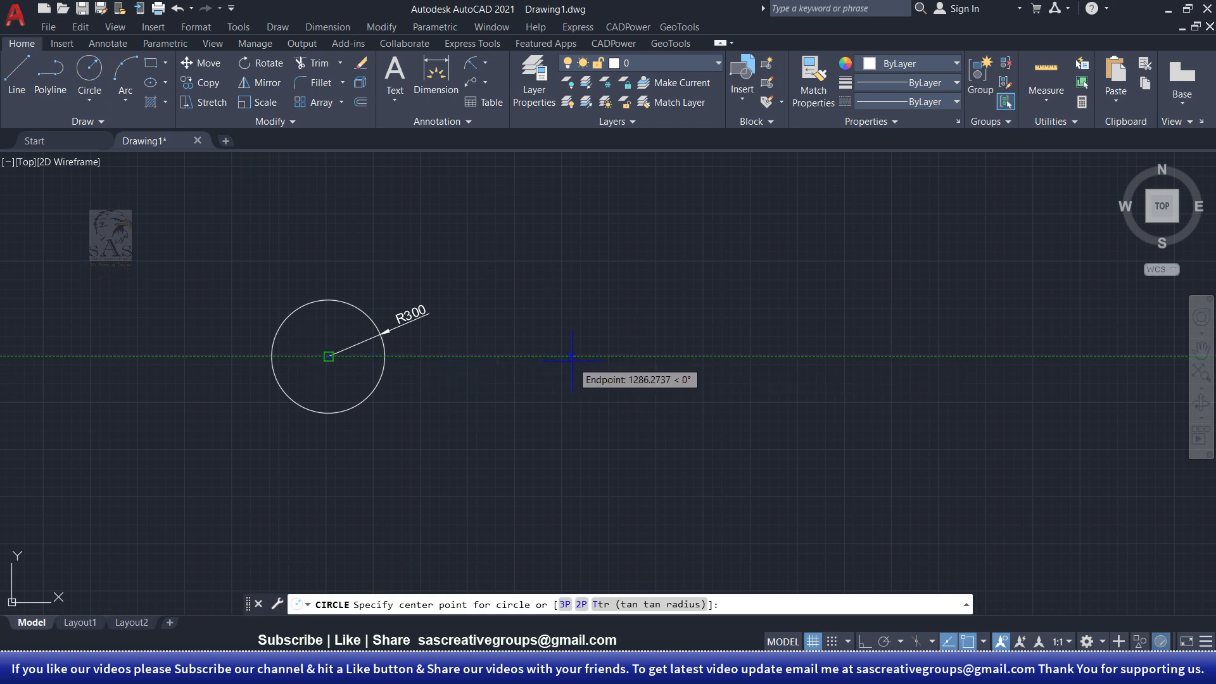
left_click(611, 356)
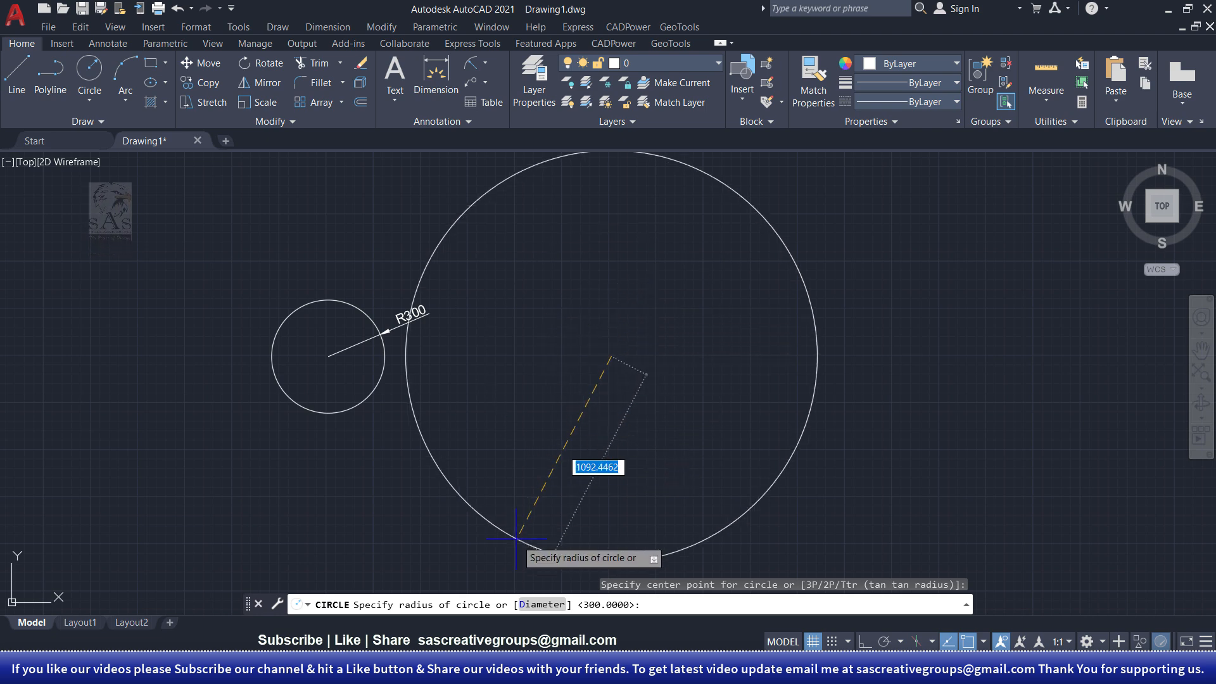
left_click(552, 606)
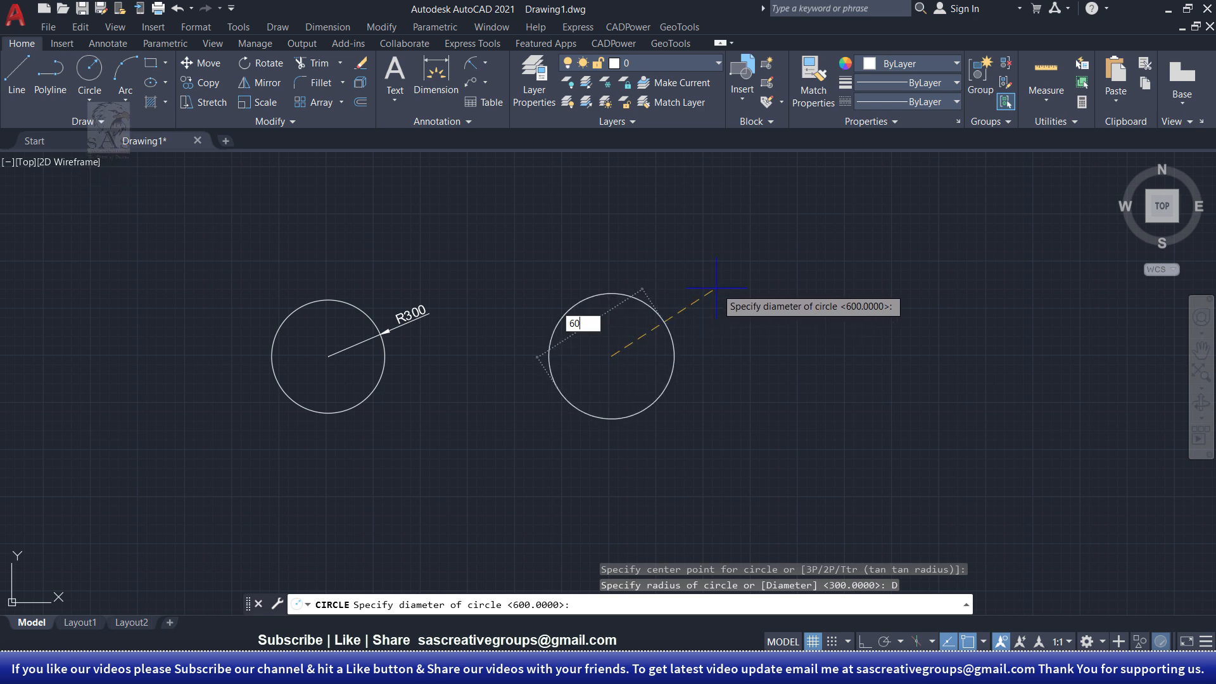
key("Return")
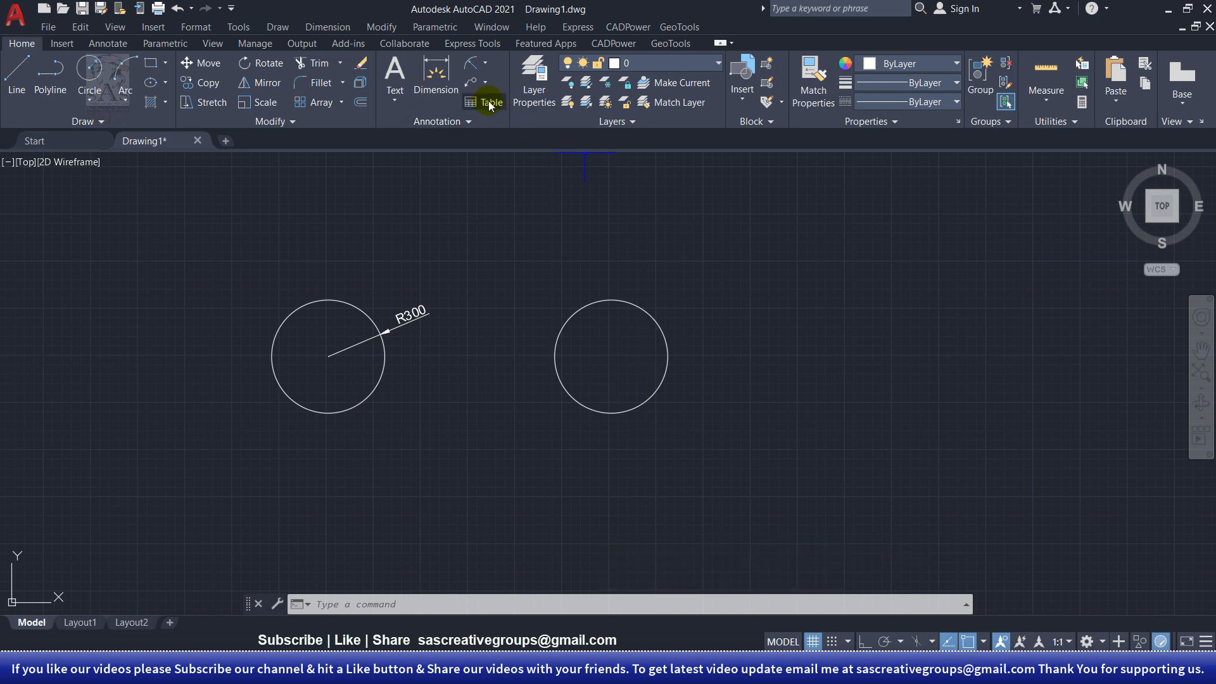
Add a diameter dimension to the second circle, placing its text outside the upper-right side.
left_click(484, 64)
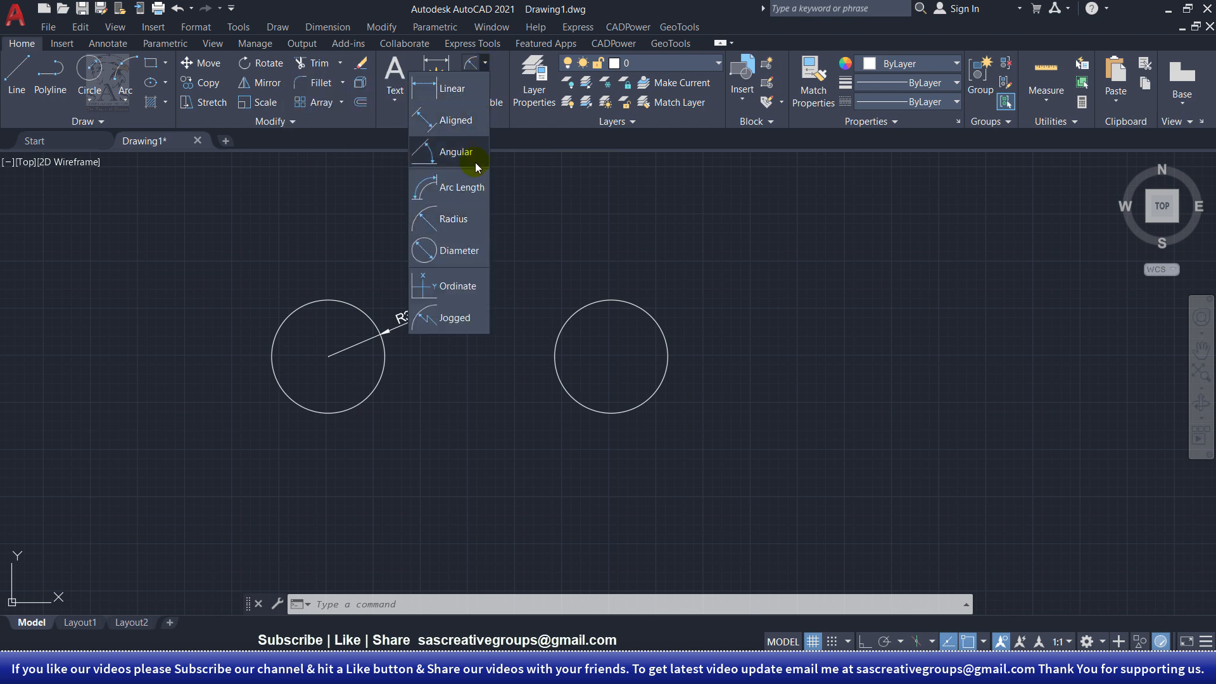
left_click(457, 250)
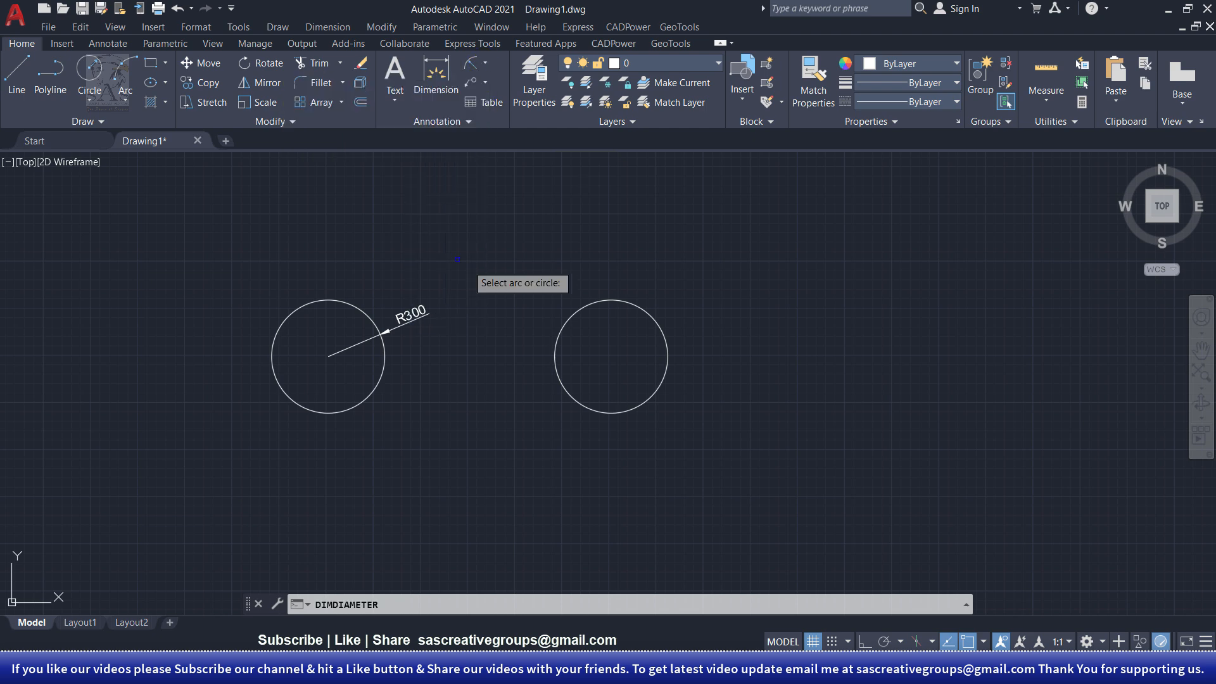
left_click(662, 383)
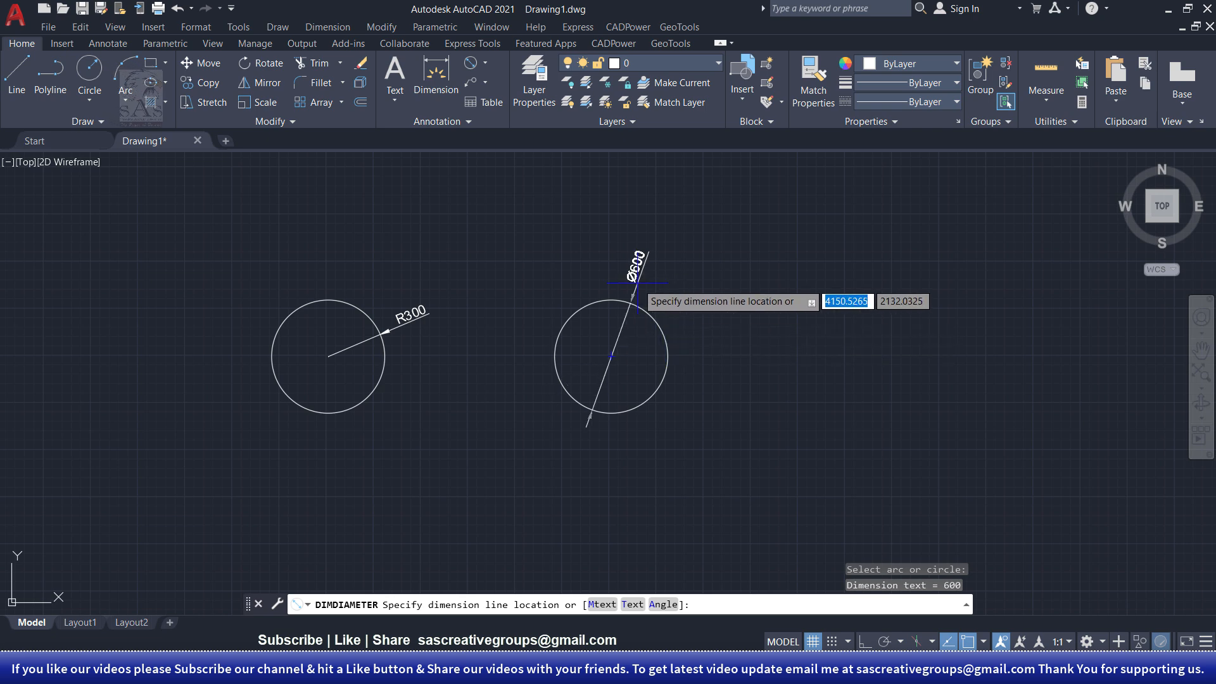
left_click(681, 312)
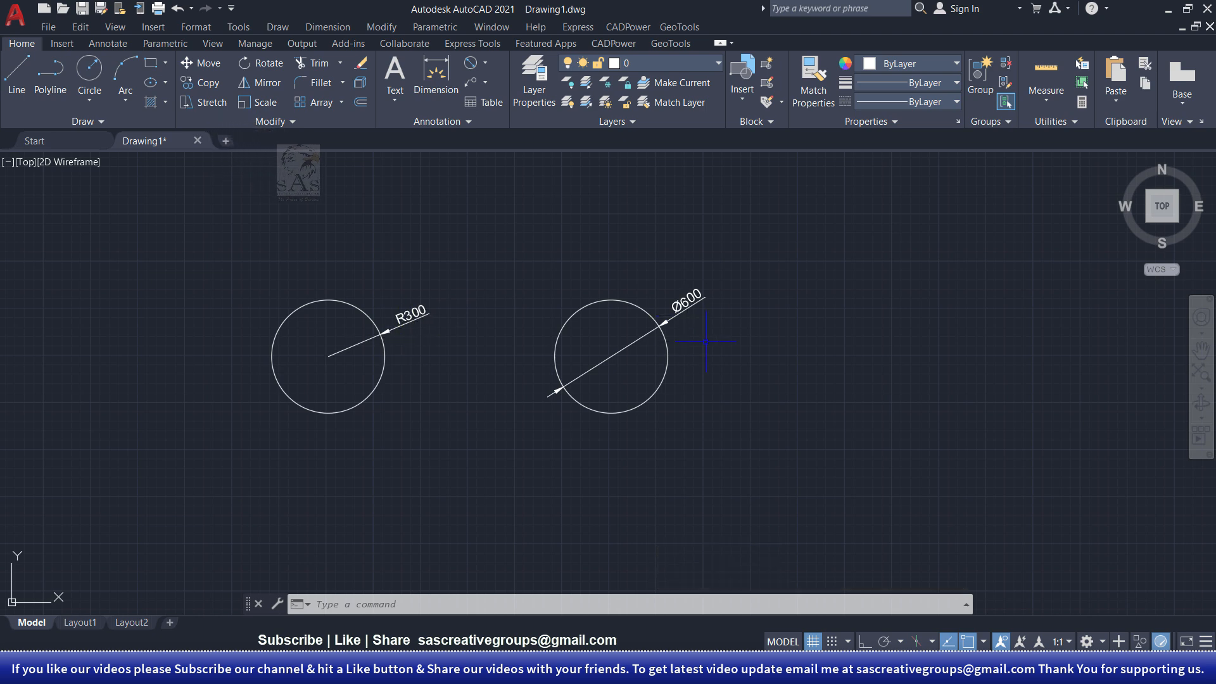
Add a diameter dimension to the first circle, placing its text just outside the right side below the radius dimension.
left_click(470, 63)
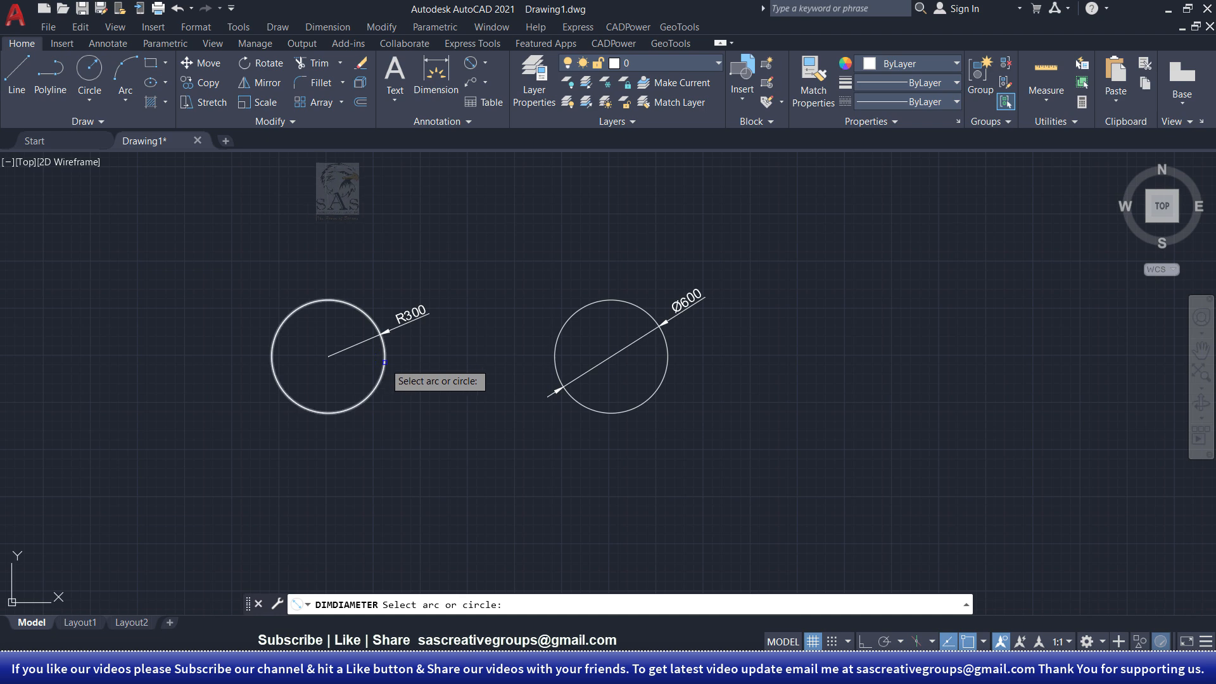
left_click(383, 362)
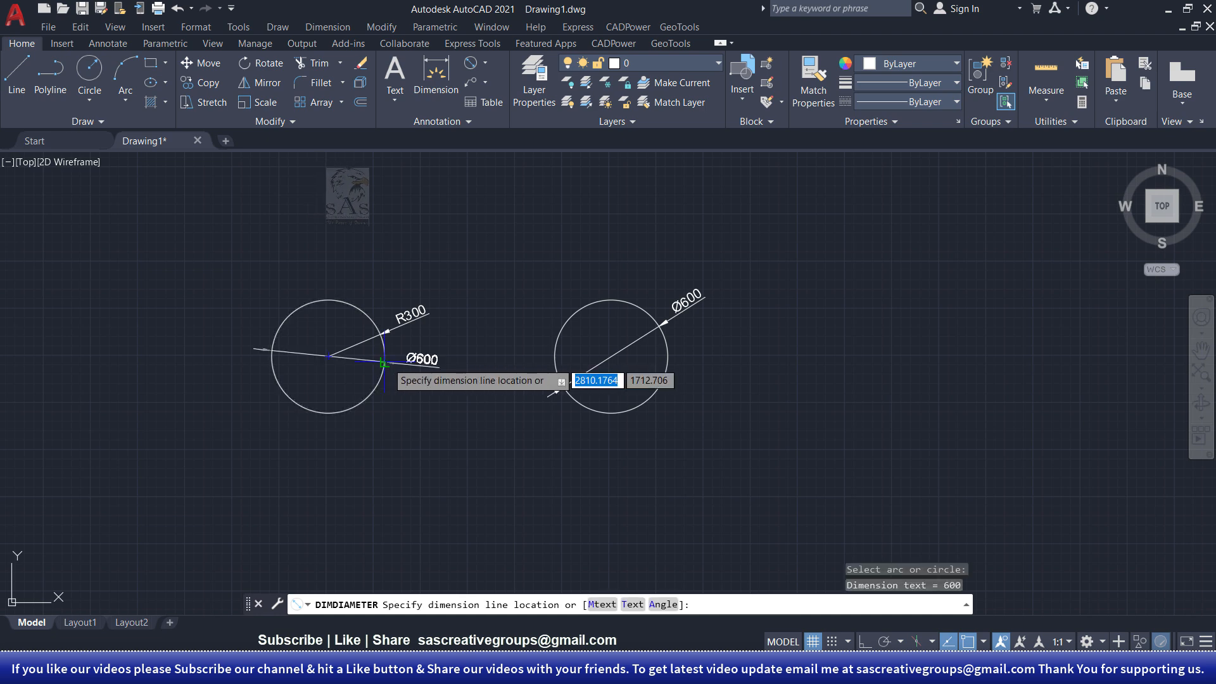
left_click(420, 365)
Draw a Center, Radius circle with a radius of 300 in the free area below the first circle.
middle_click_drag(451, 337, 361, 337)
middle_click_drag(435, 361, 448, 369)
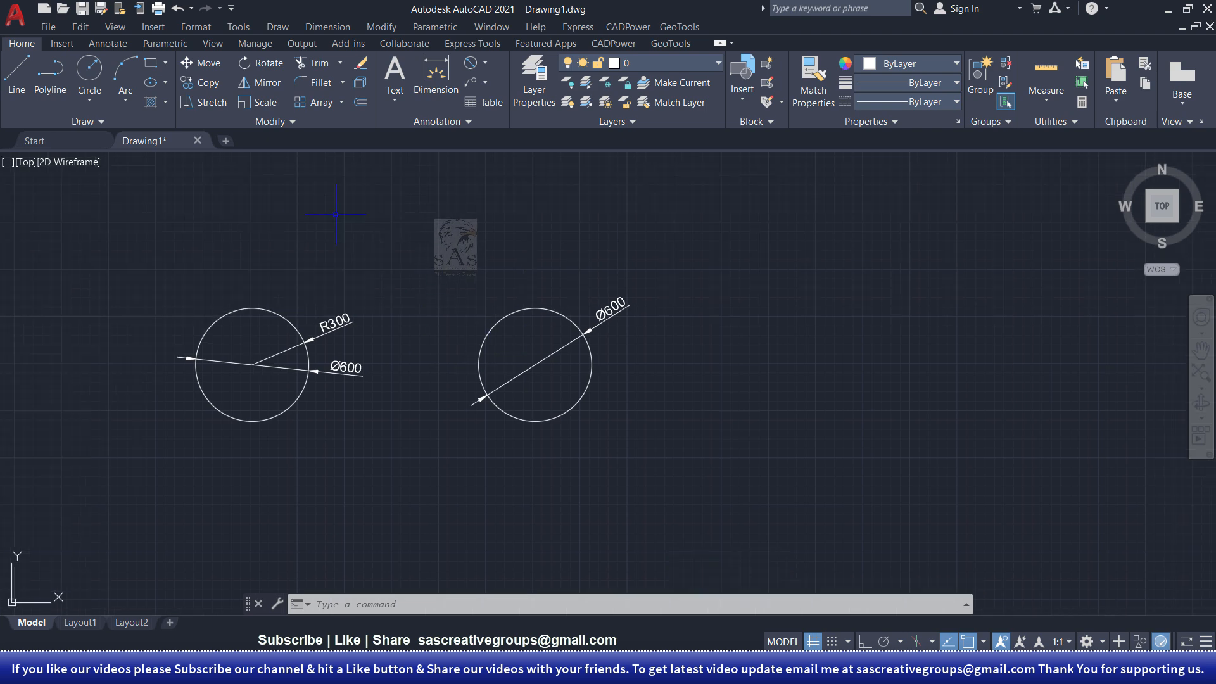
left_click(86, 102)
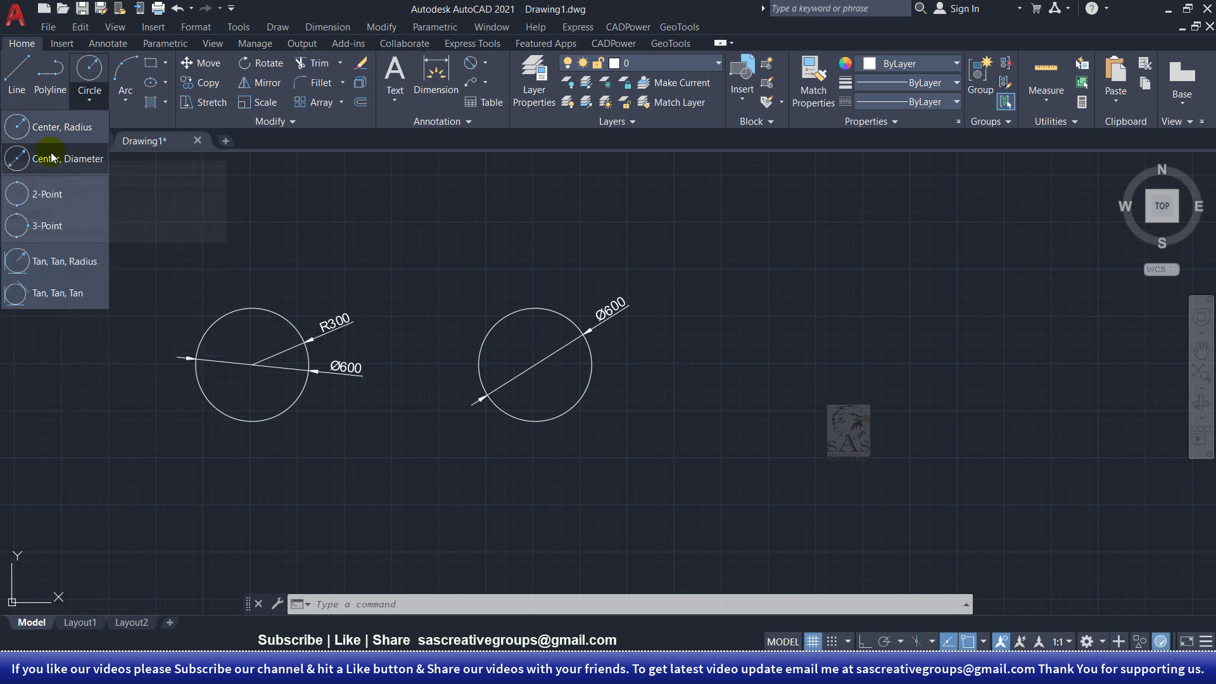
left_click(73, 133)
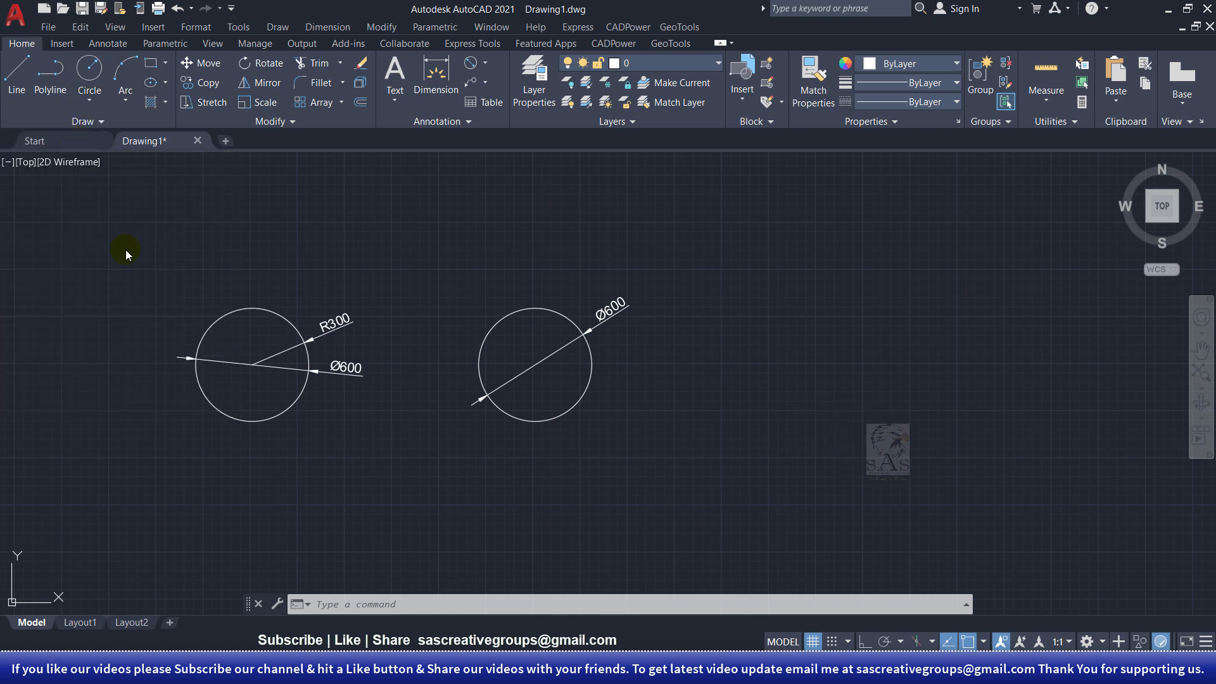
mouse_move(396, 491)
middle_mouse_down()
mouse_move(382, 413)
mouse_move(406, 335)
middle_mouse_up()
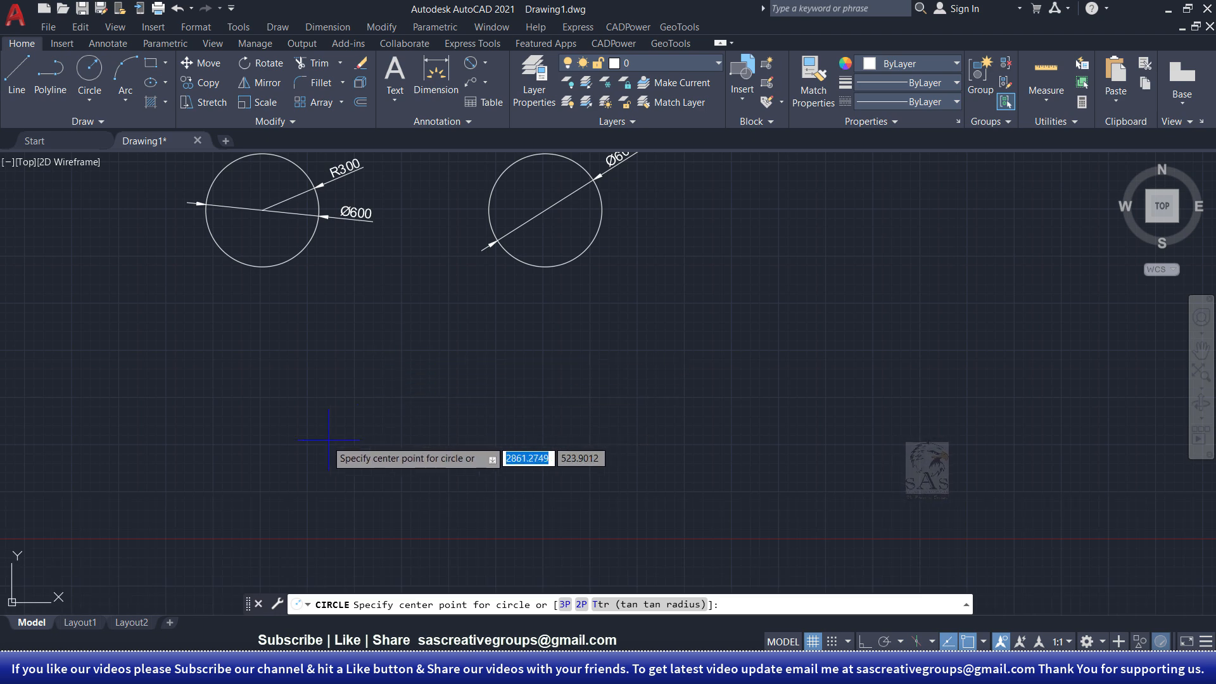
left_click(253, 455)
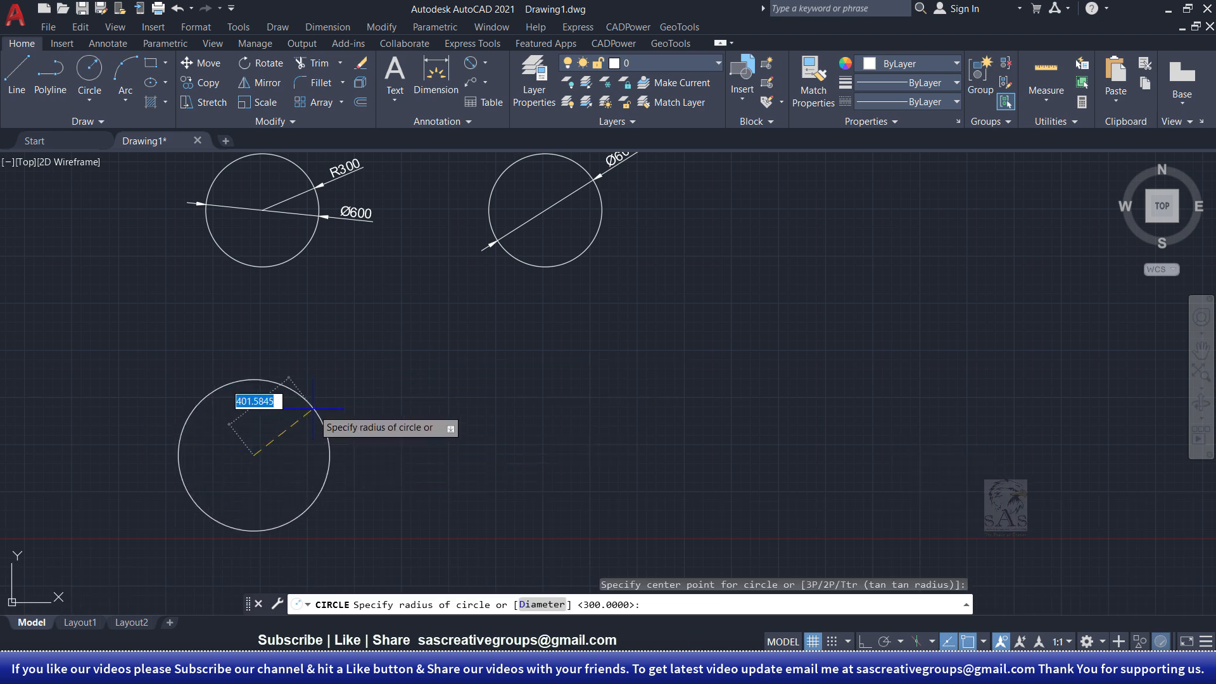
type("300")
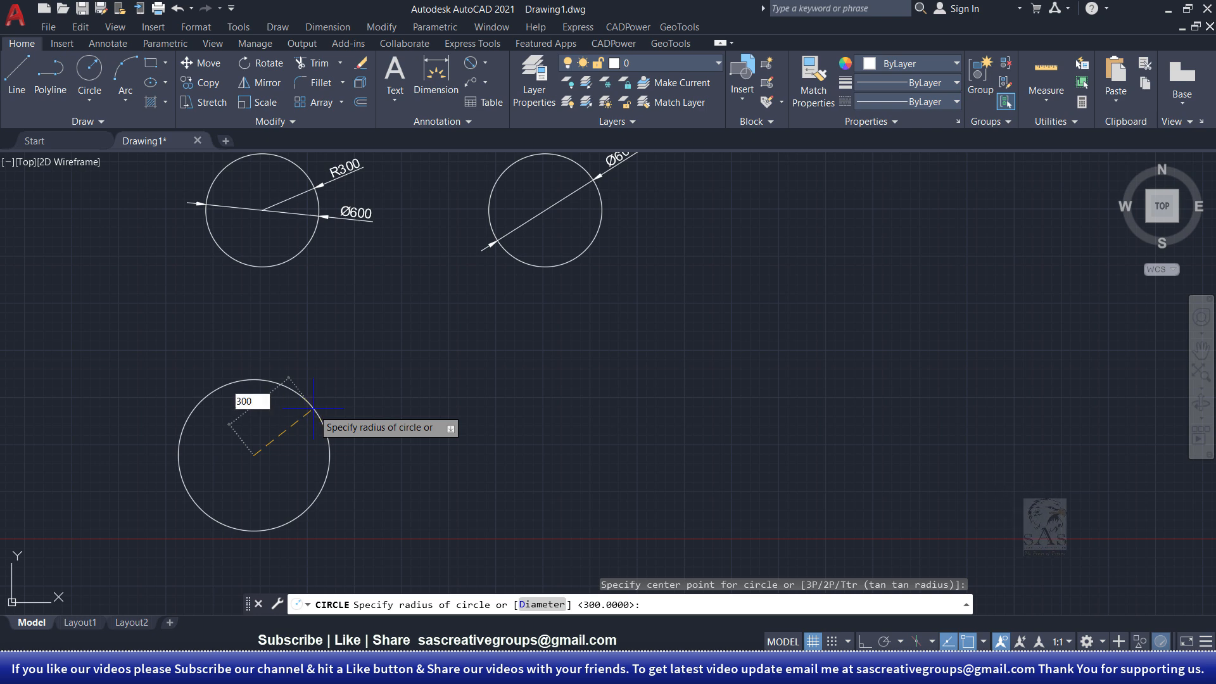
key("Return")
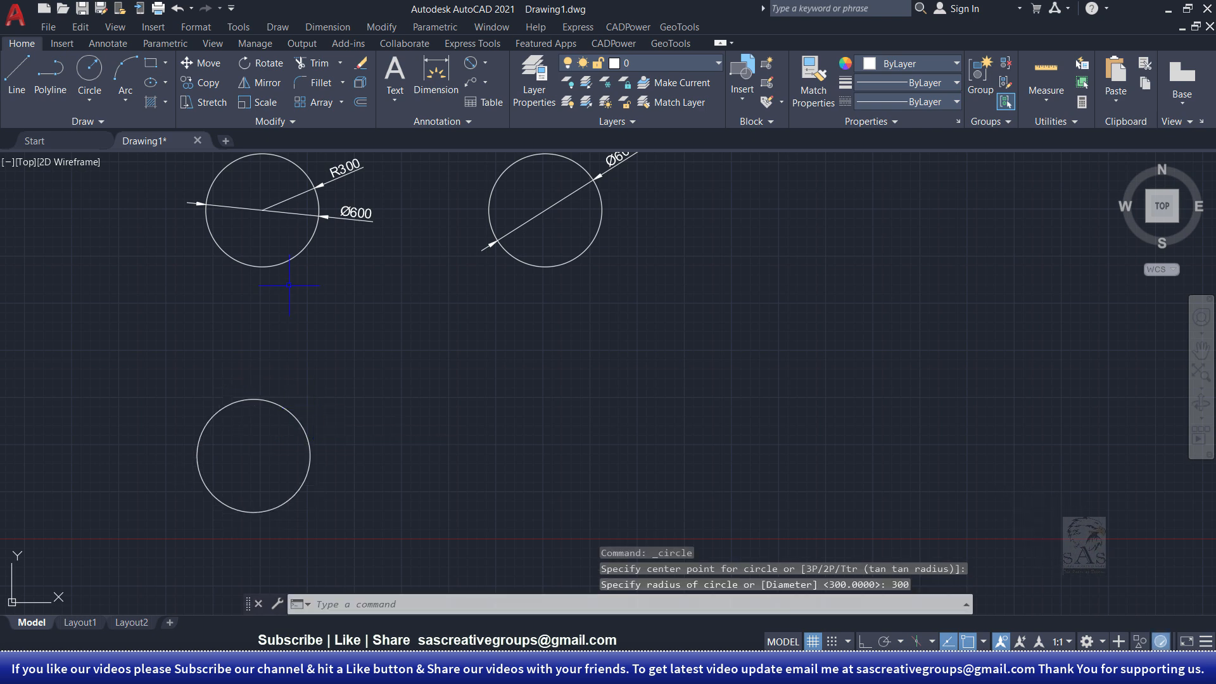
Draw a Center, Diameter circle with a diameter of 600 to the right of the lower circle, with their centers roughly level.
left_click(90, 100)
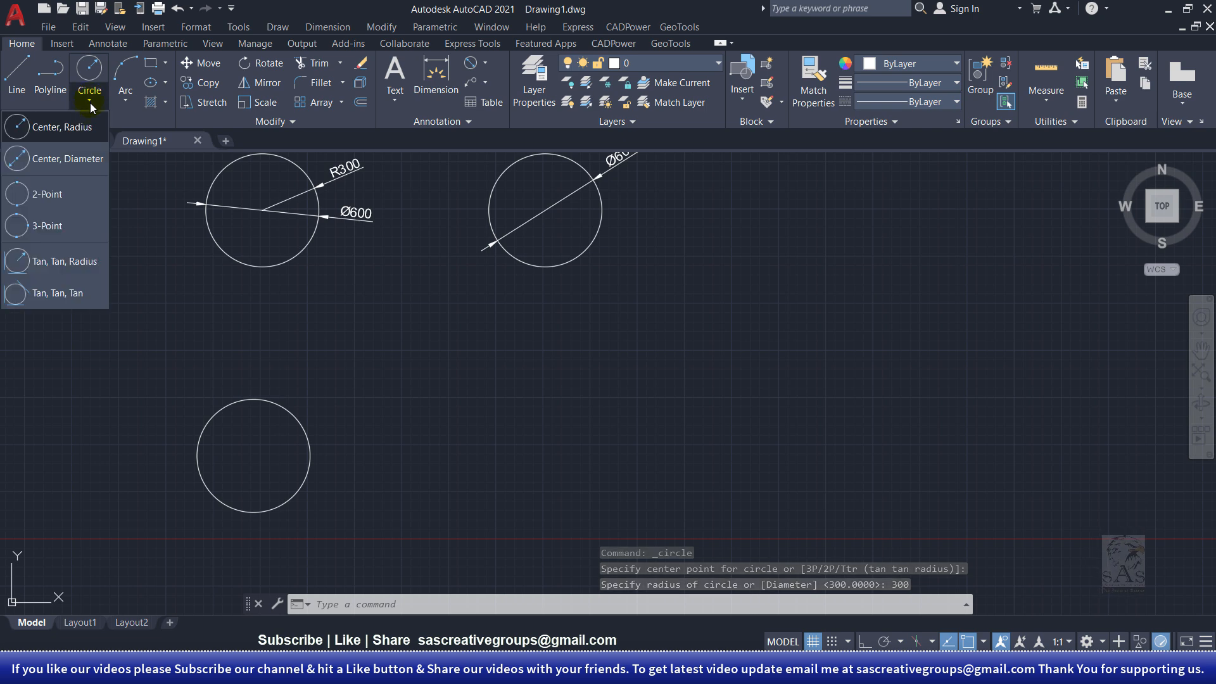
left_click(69, 159)
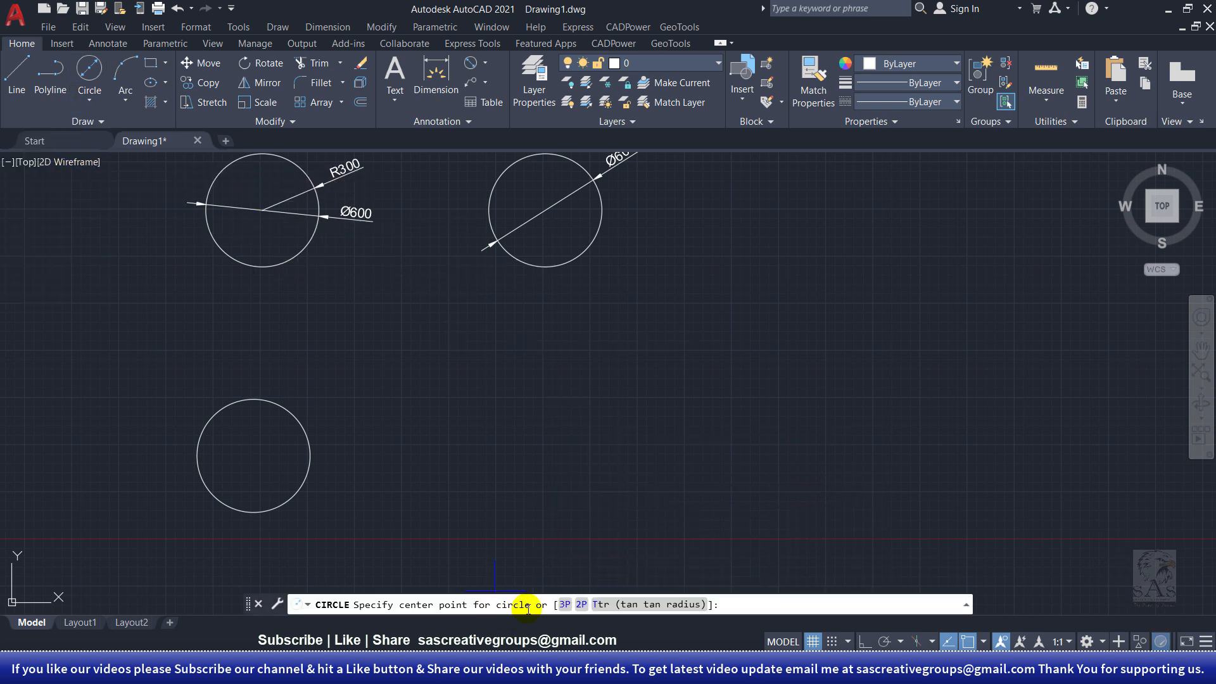
left_click(488, 456)
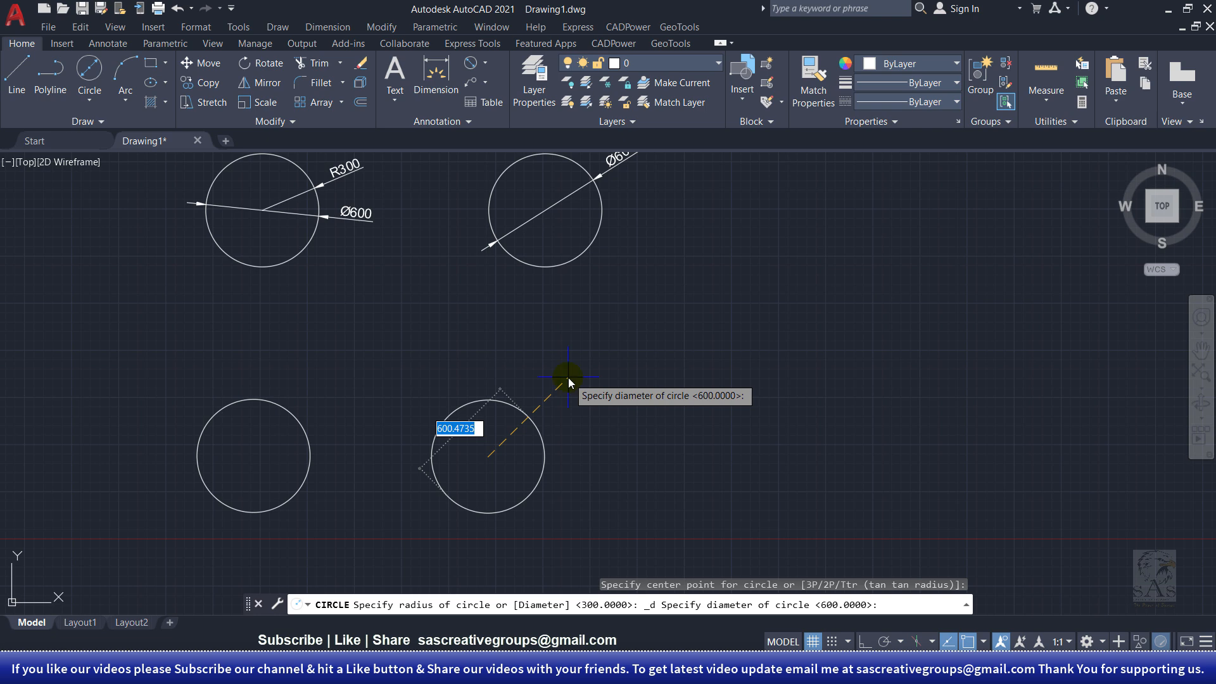
type("600")
key("Return")
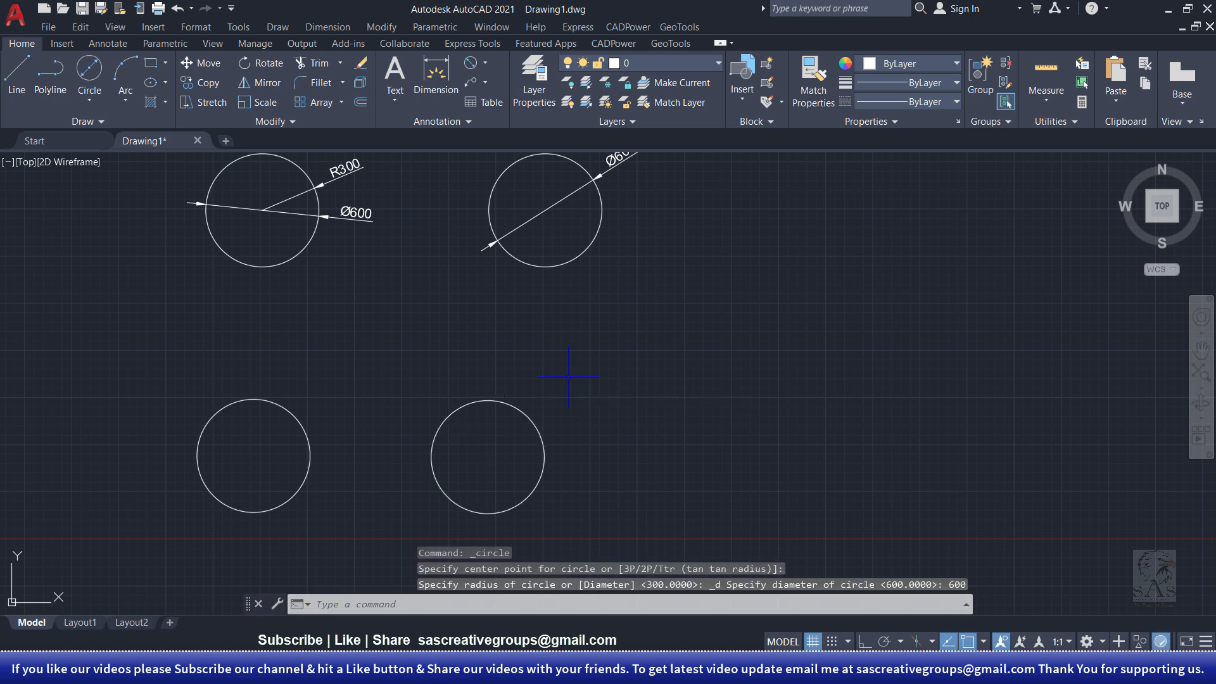
Draw a rectangle about 1400 by 640 in the free area to the right of the lower circles.
left_click(95, 105)
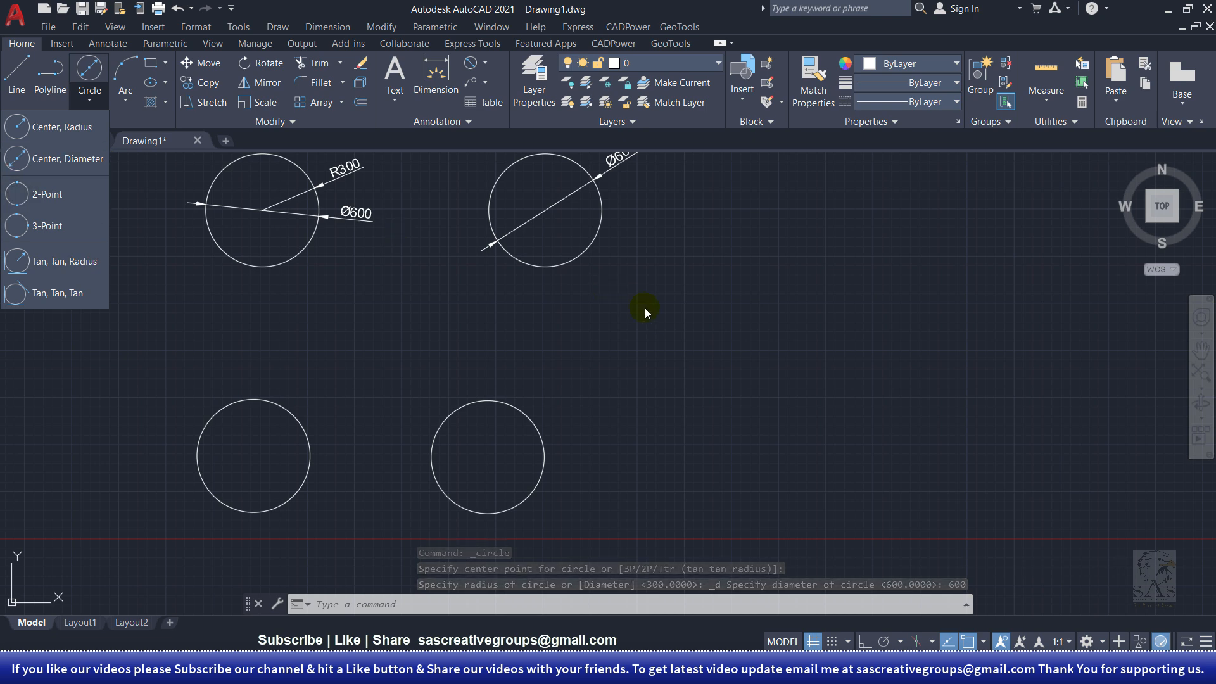
left_click(152, 65)
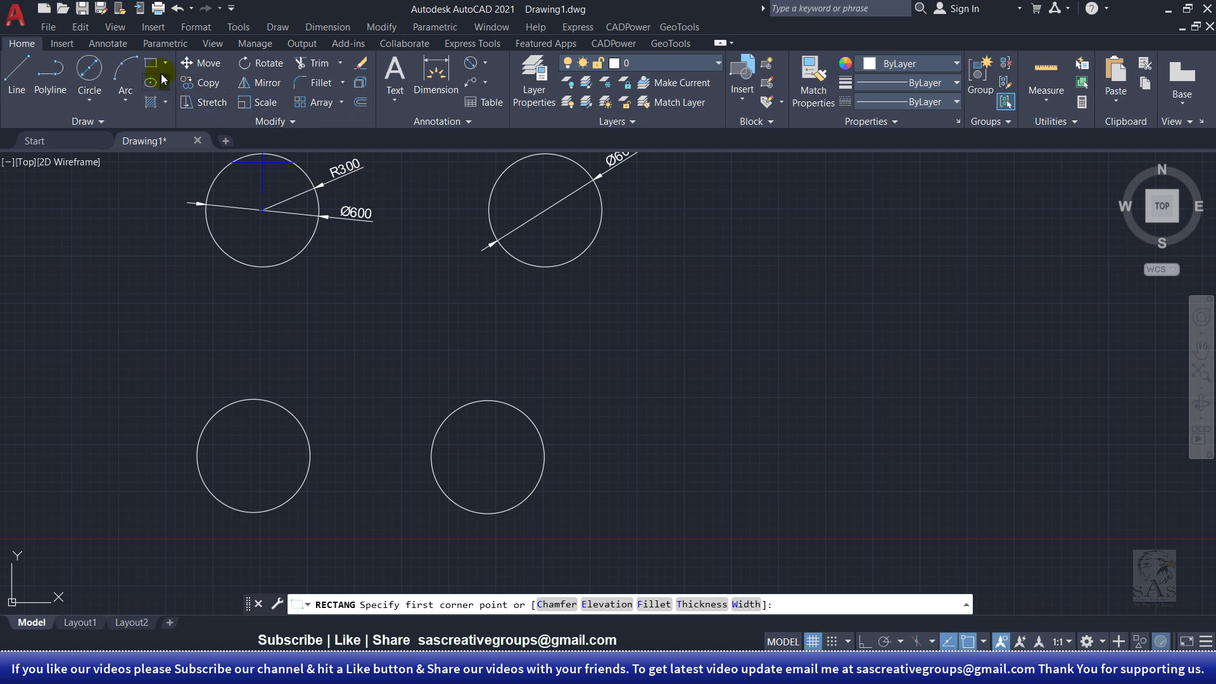
middle_click_drag(637, 375, 171, 317)
left_click(226, 328)
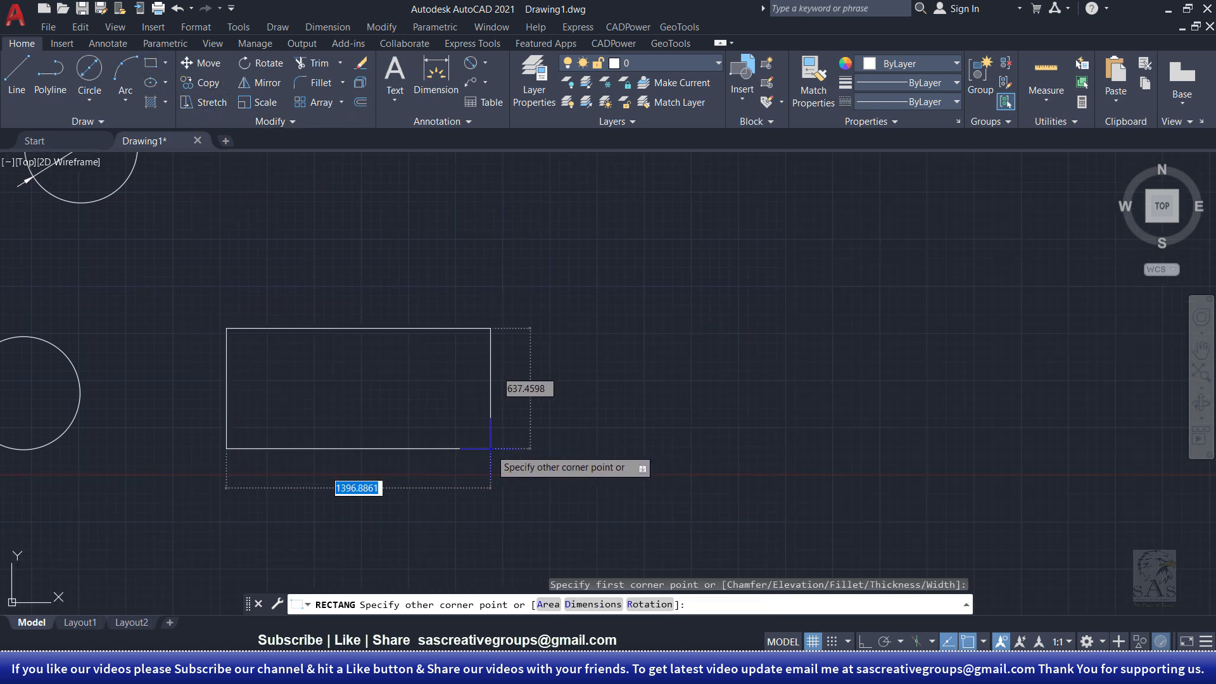
left_click(497, 452)
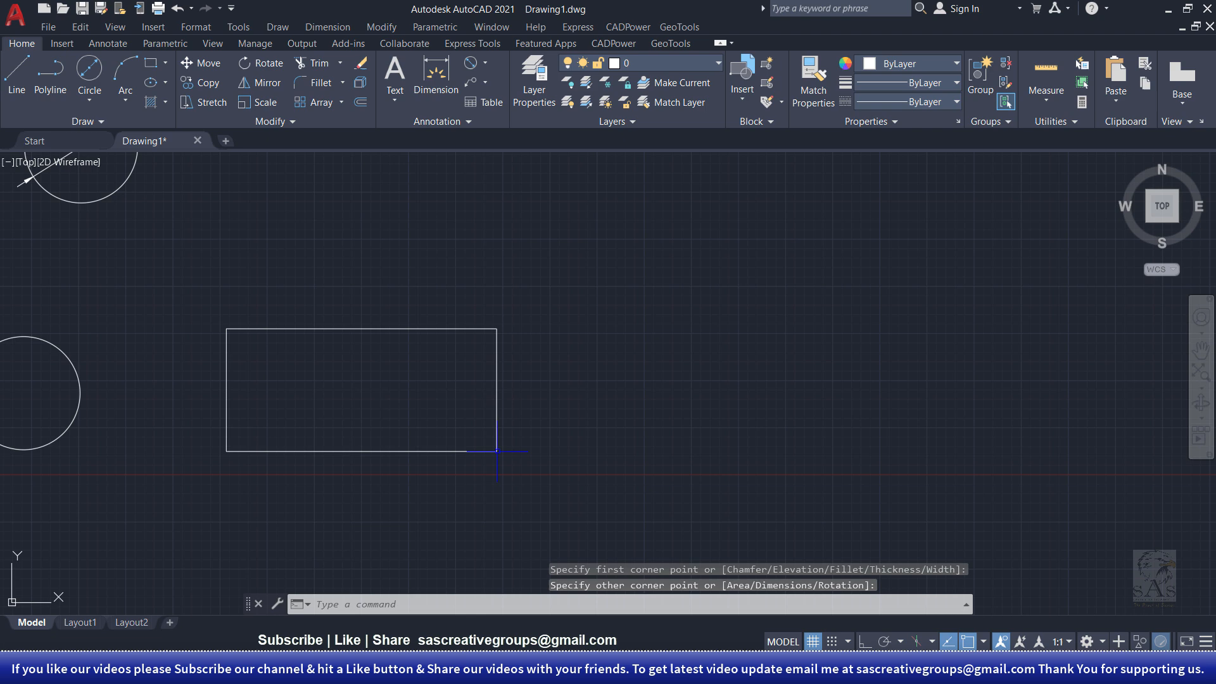
Draw a 2-Point circle inside the rectangle, from the midpoint of its upper edge to the midpoint of its lower edge.
left_click(89, 101)
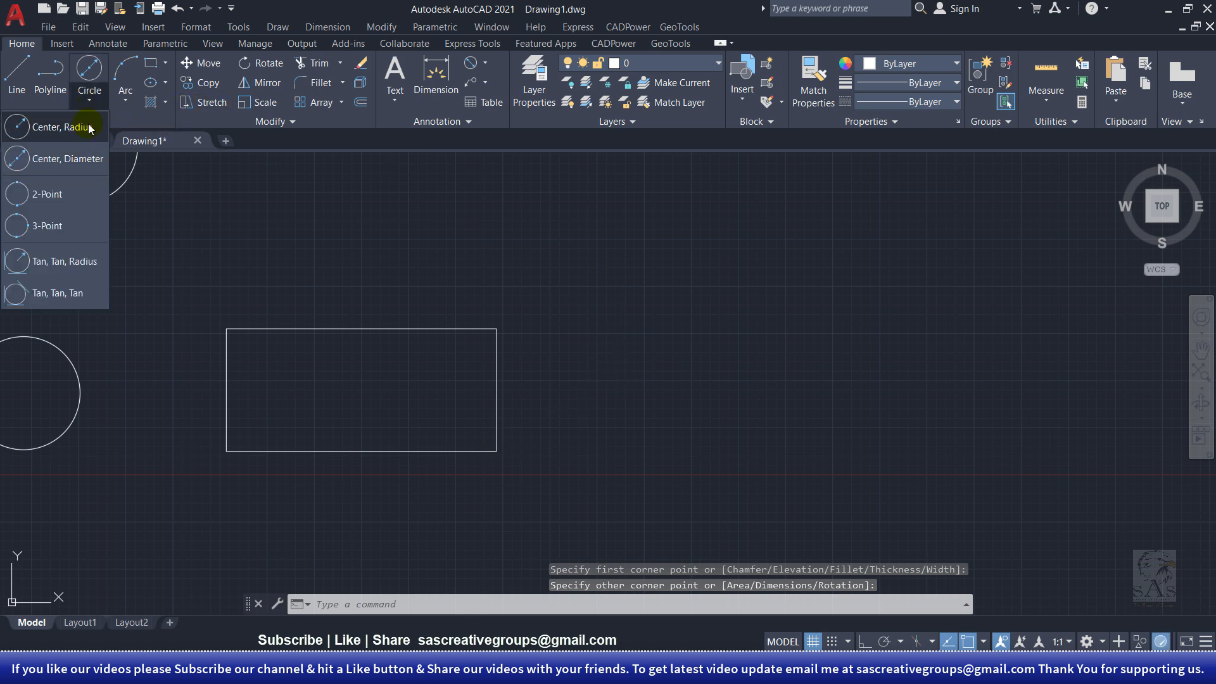
left_click(70, 196)
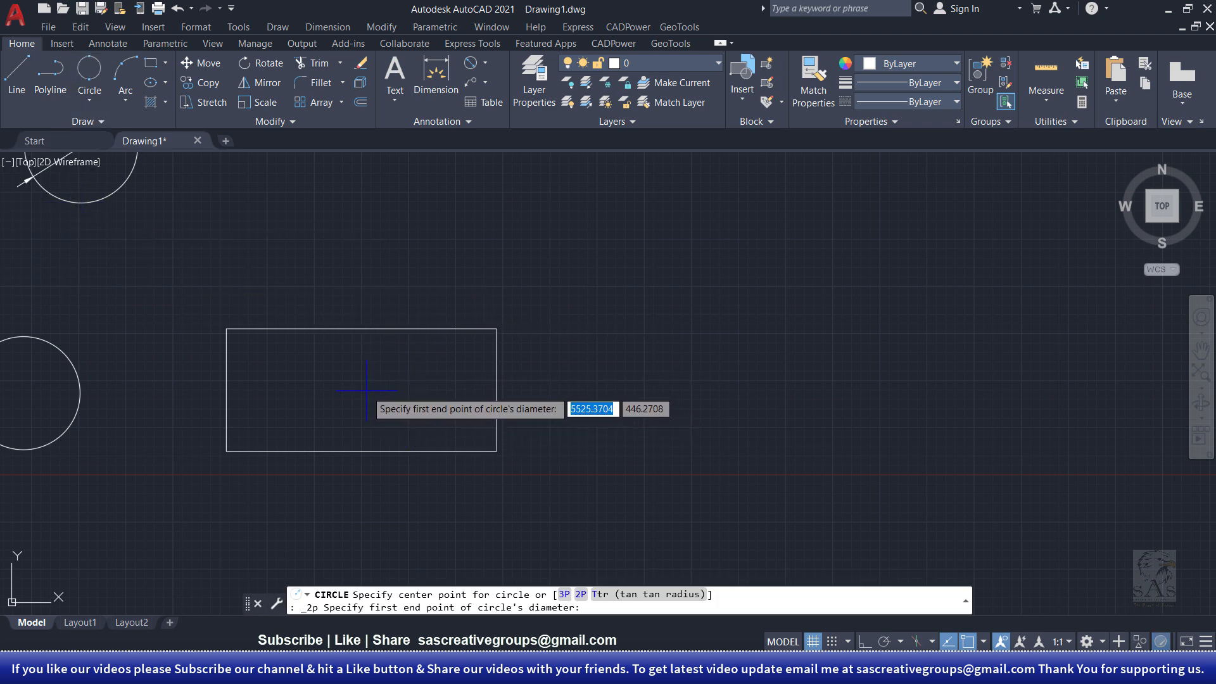
left_click(361, 328)
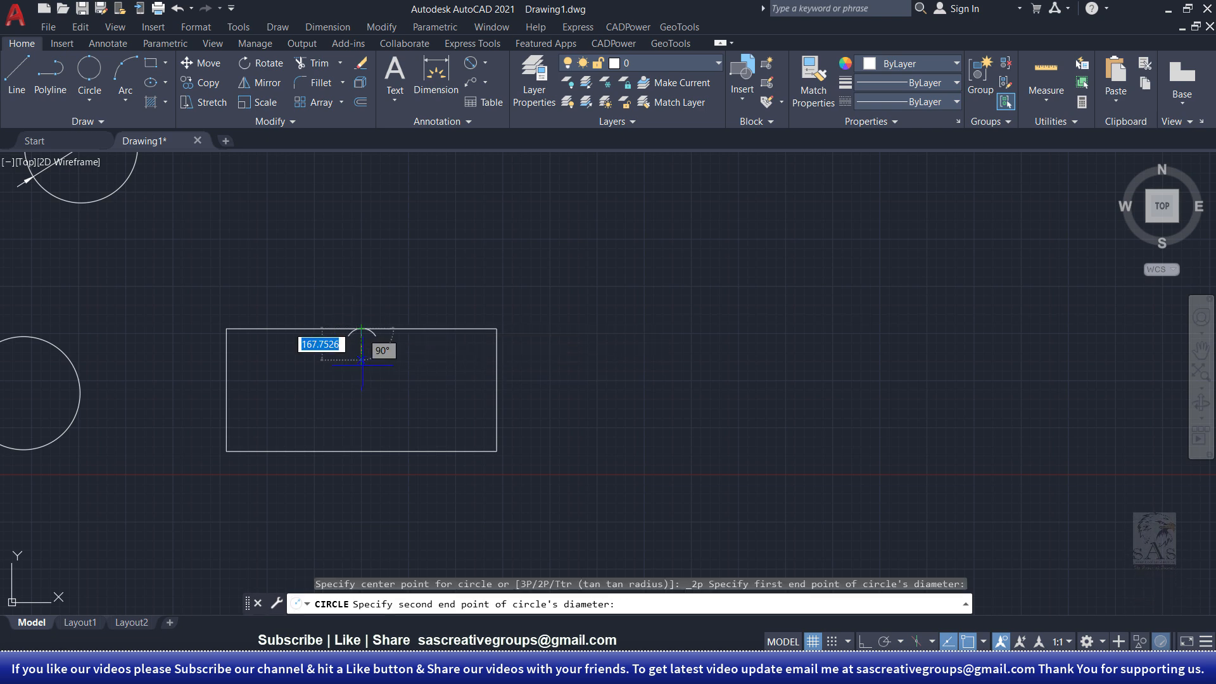
left_click(361, 450)
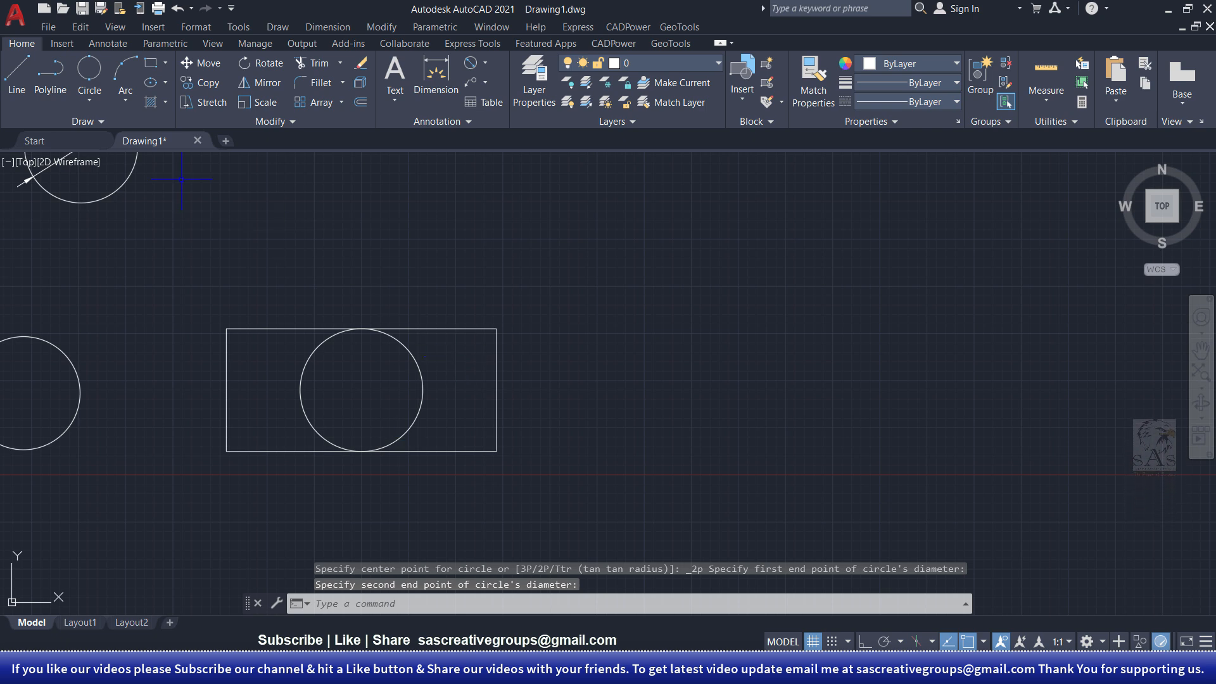
left_click(89, 101)
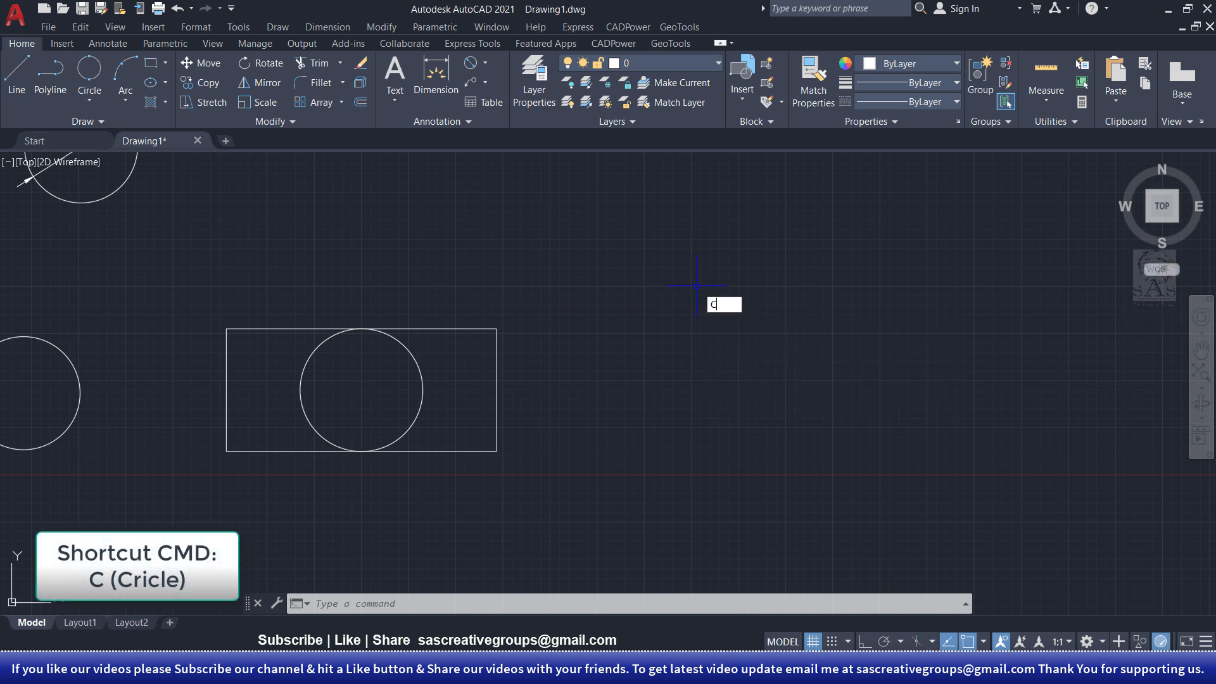
key("Return")
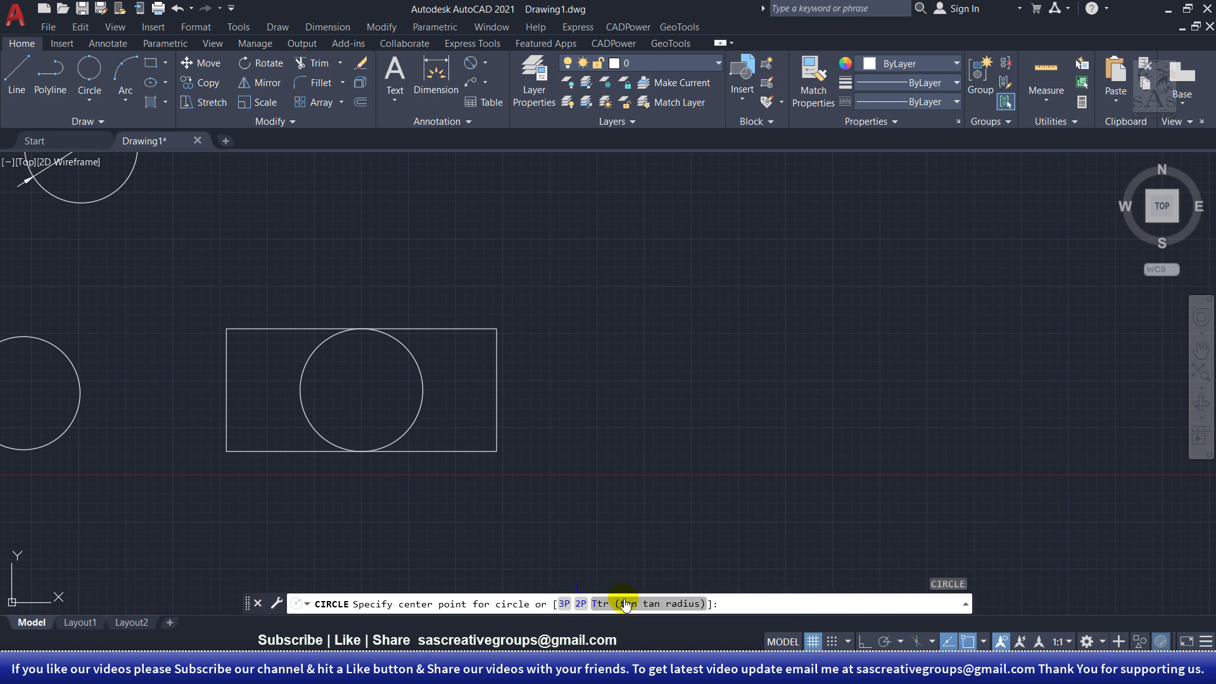
right_click(603, 286)
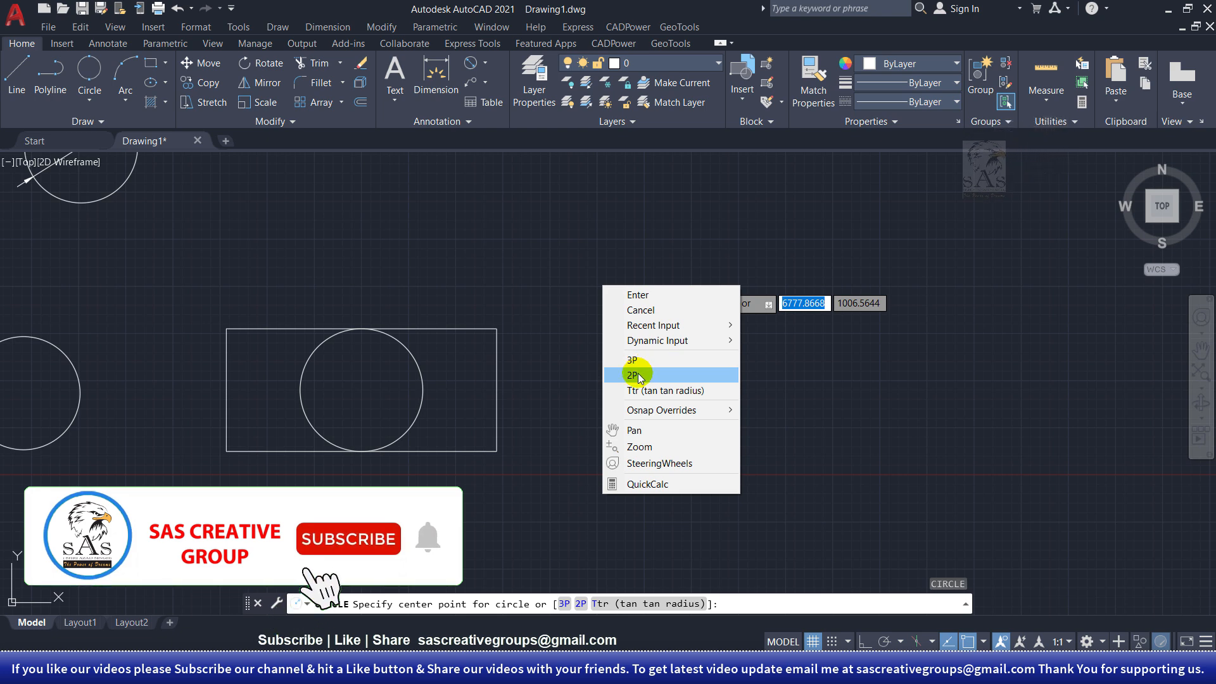
left_click(553, 303)
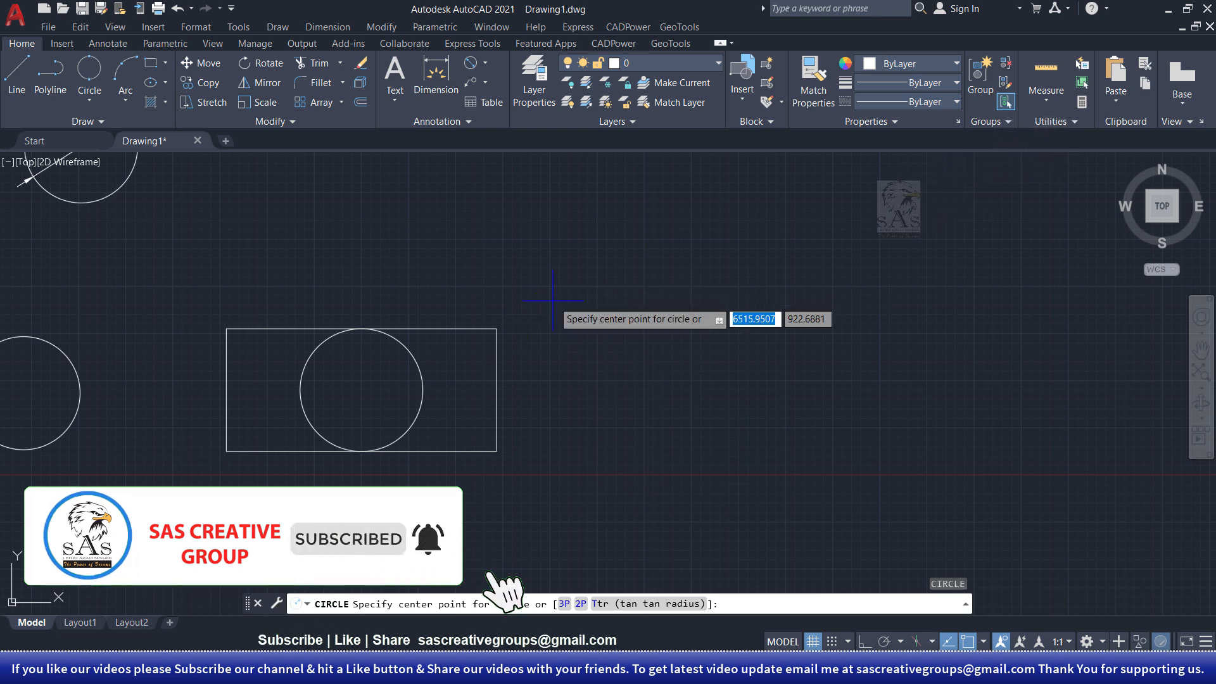
key("Escape")
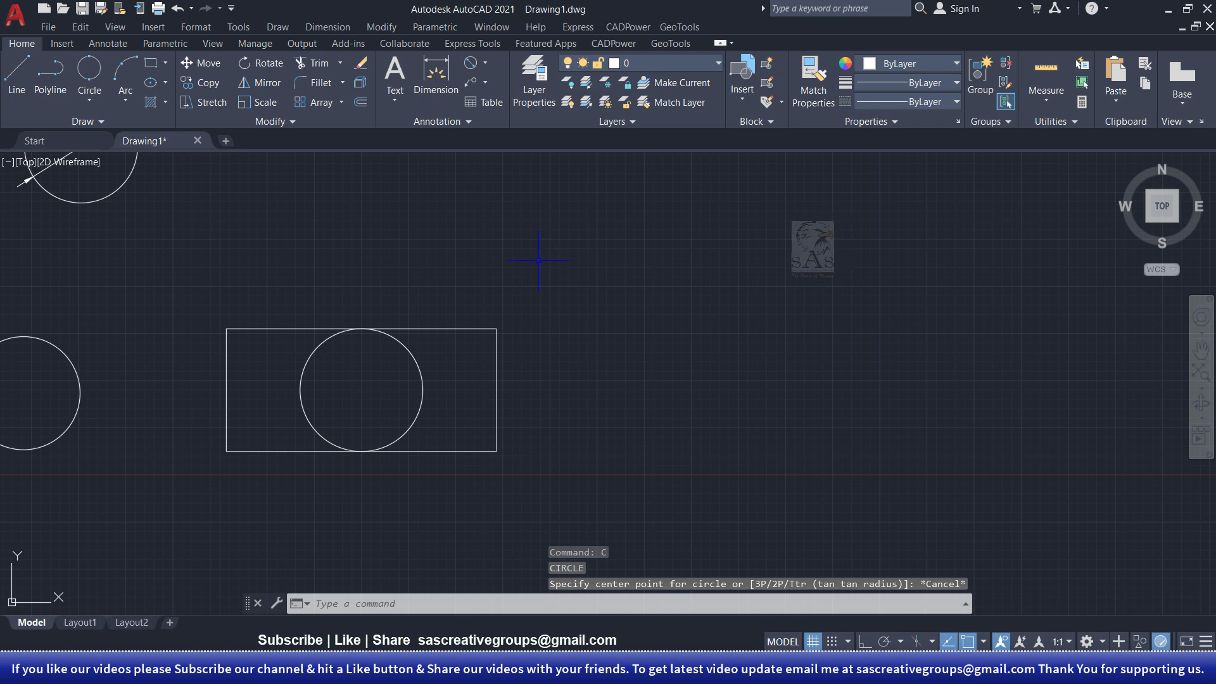
left_click(88, 100)
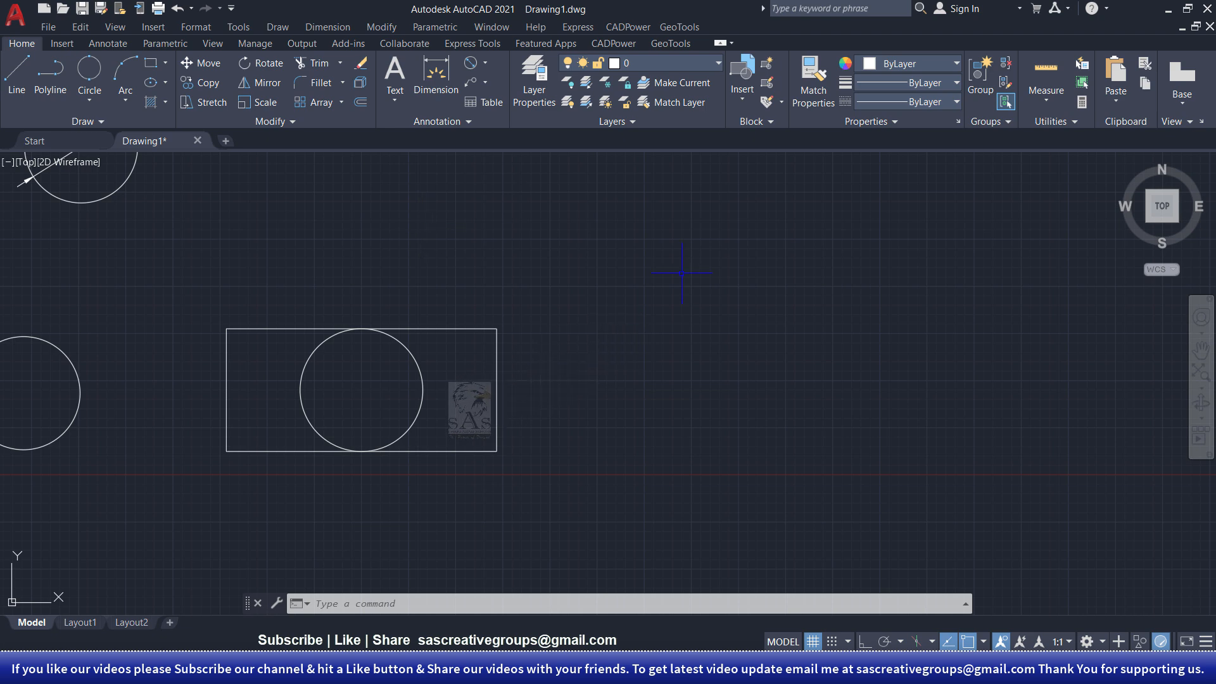
Draw a 3-sided polygon inscribed in a circle to the right of the rectangle, with Ortho on and its apex pointing straight up.
type("poly")
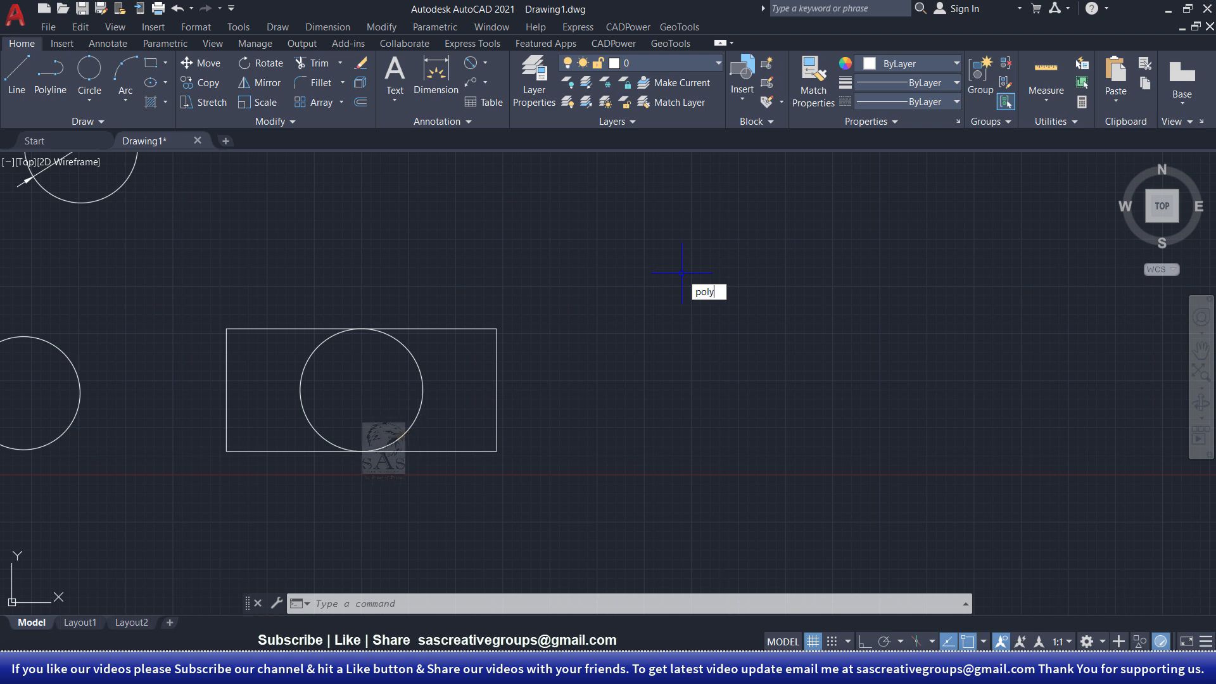
type("gon")
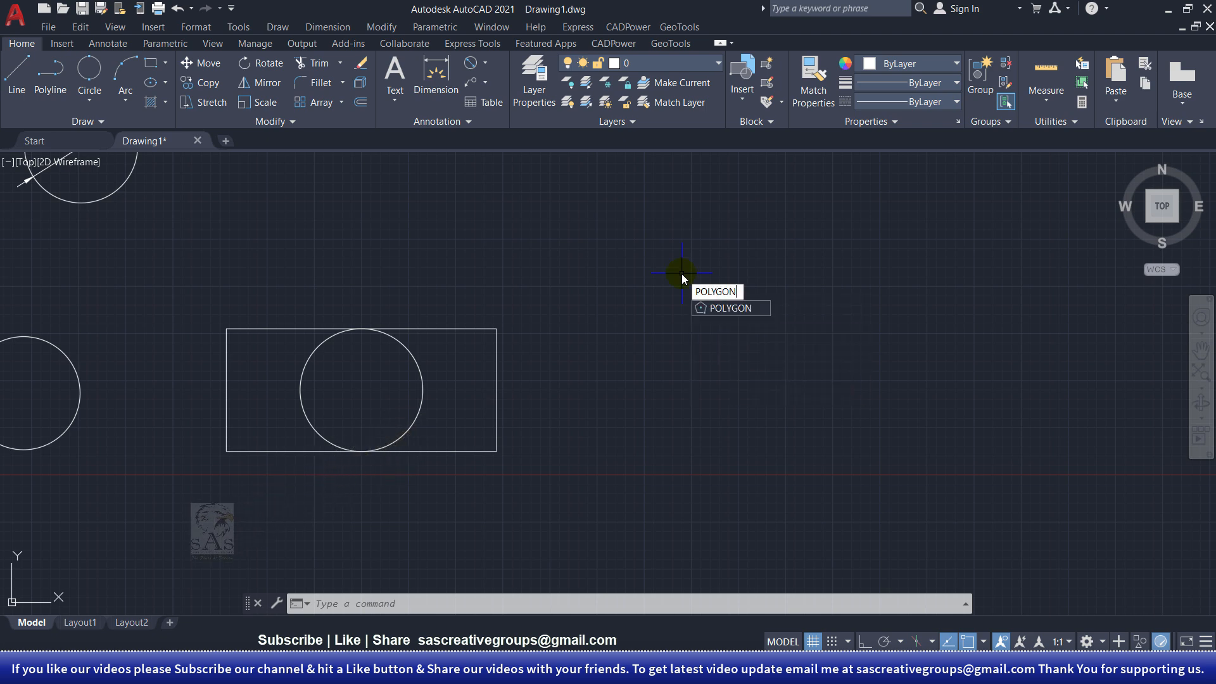
key("Return")
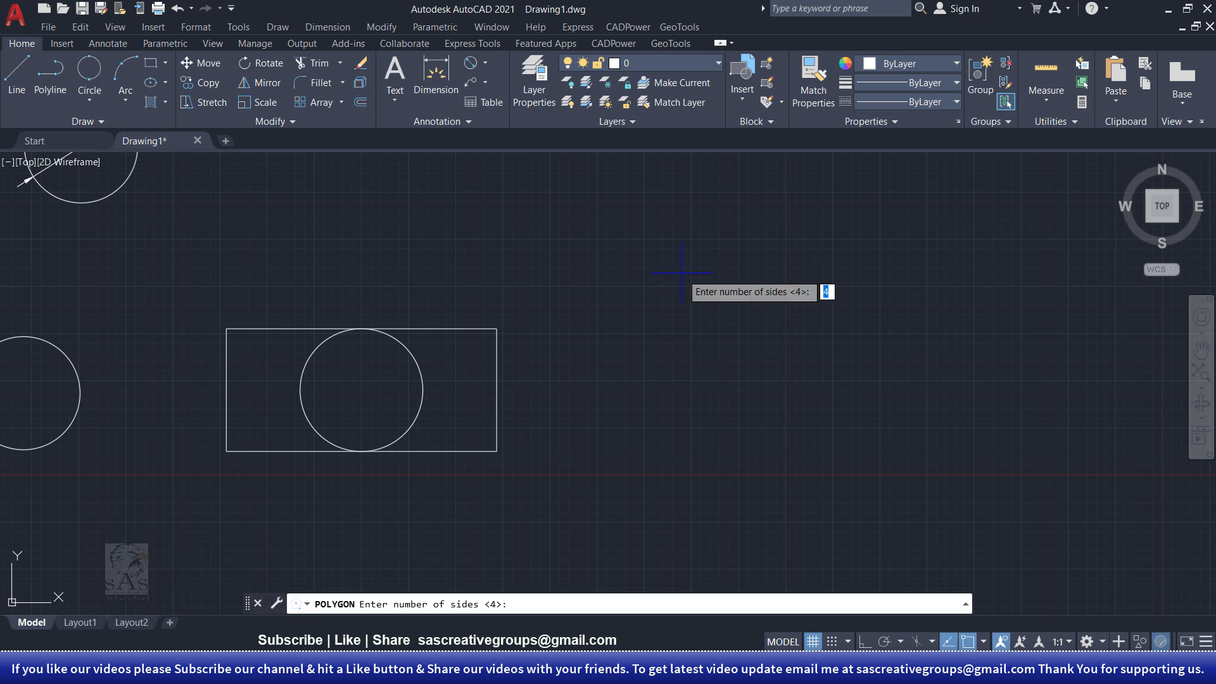
type("3")
key("Return")
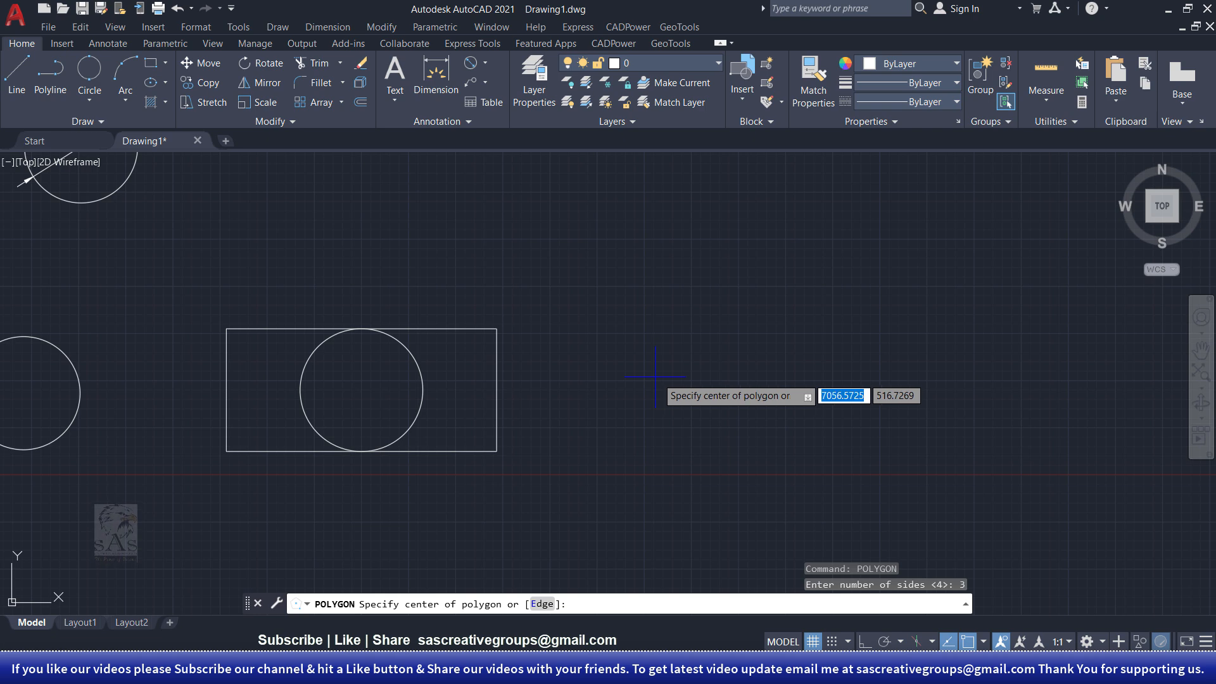
left_click(690, 374)
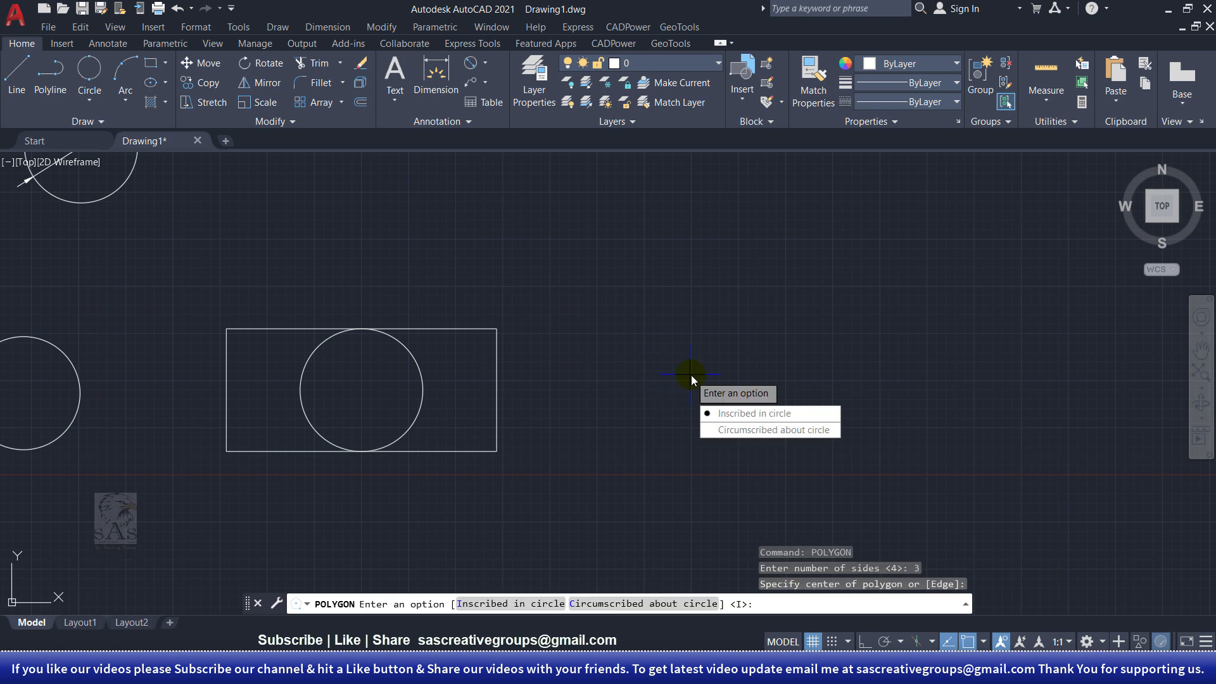
left_click(758, 414)
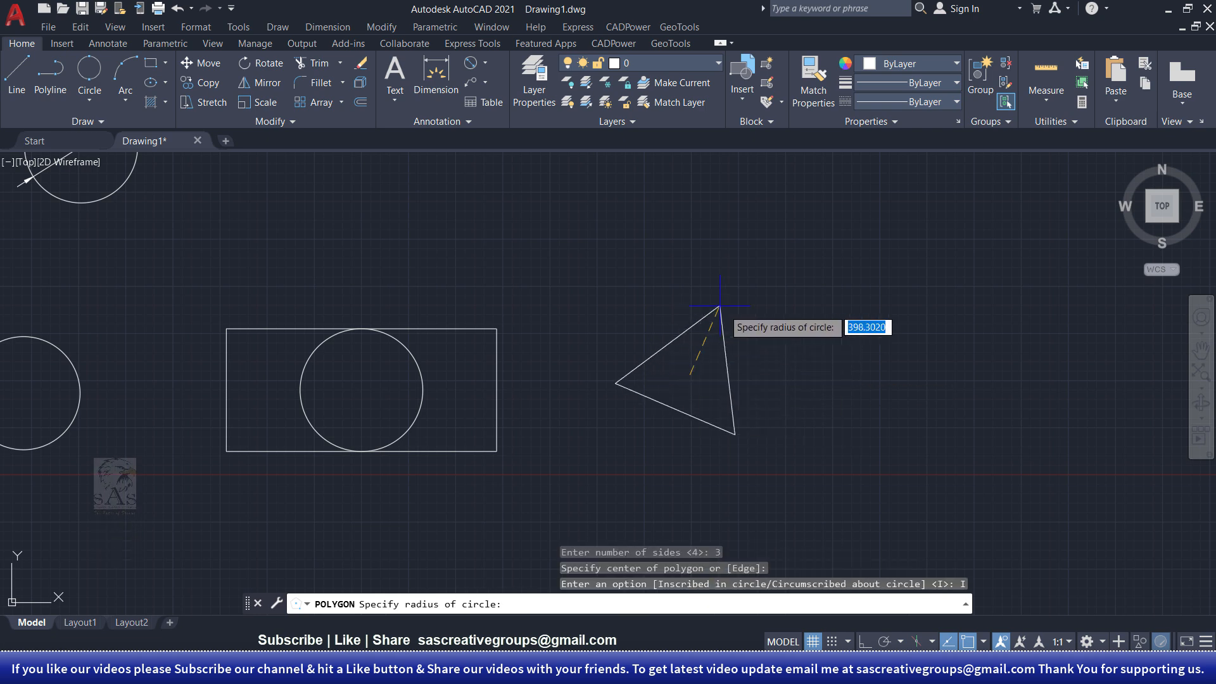
key("F8")
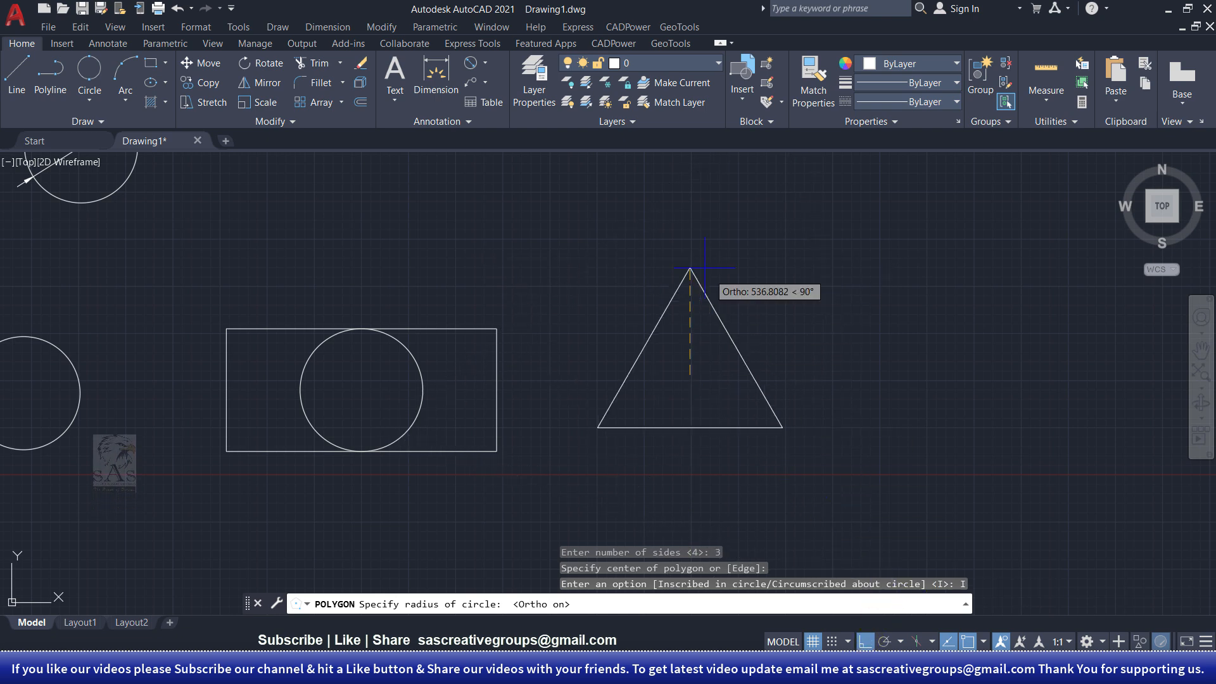
left_click(686, 258)
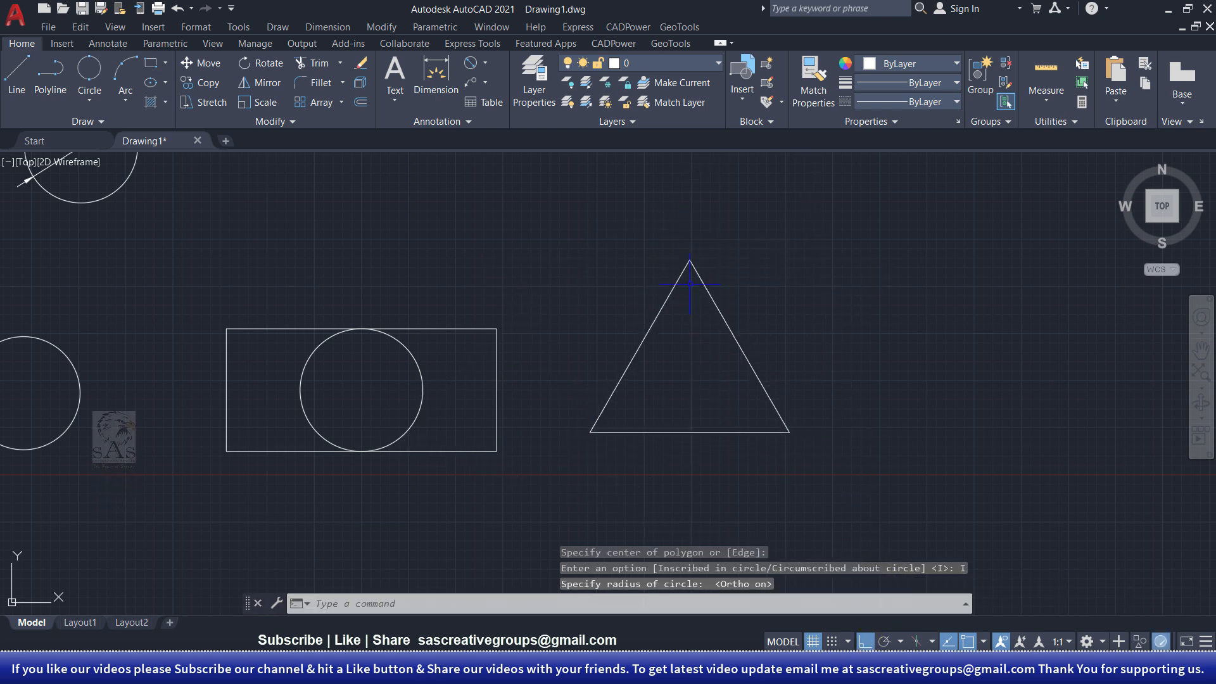
mouse_move(690, 338)
middle_mouse_down()
mouse_move(592, 337)
mouse_move(577, 352)
middle_mouse_up()
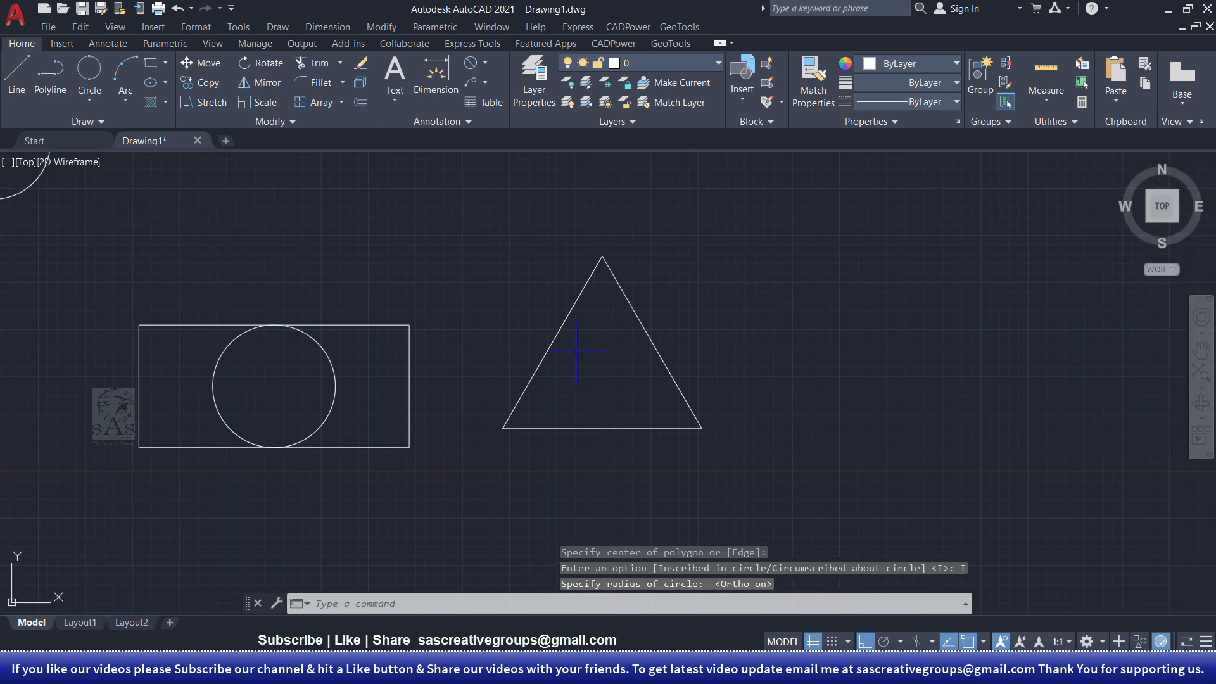
Draw a 3-Point circle inside the triangle through the midpoints of its left, right and bottom sides.
left_click(90, 104)
left_click(73, 226)
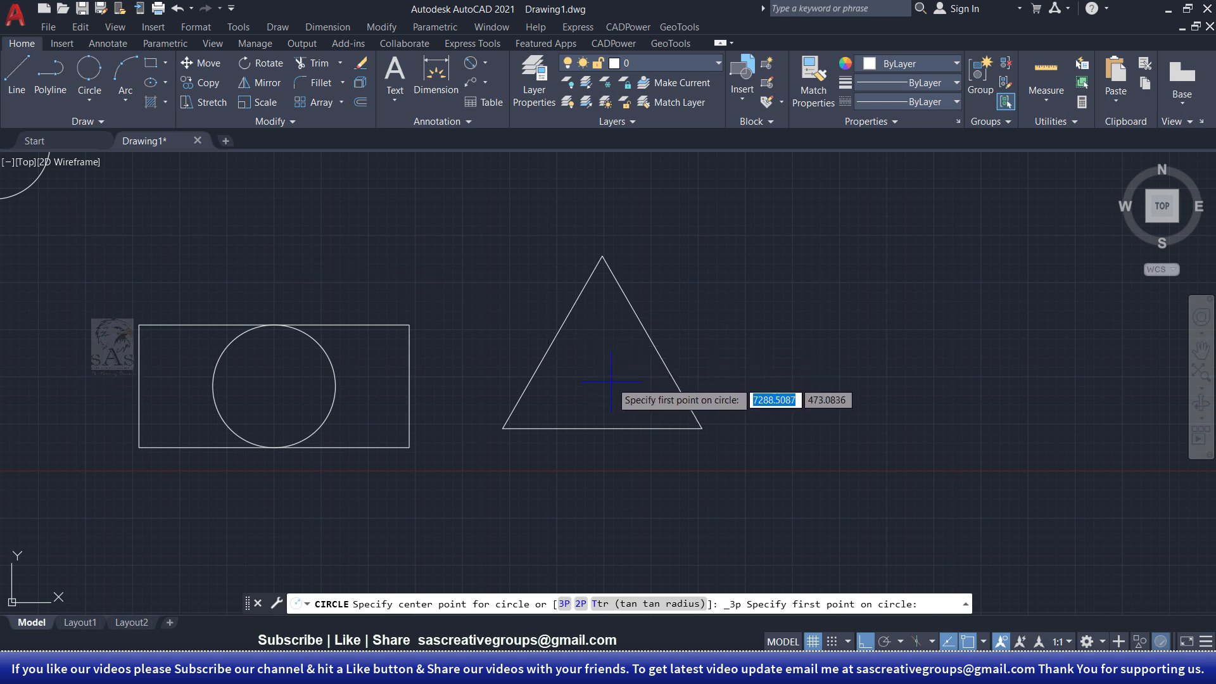
left_click(552, 342)
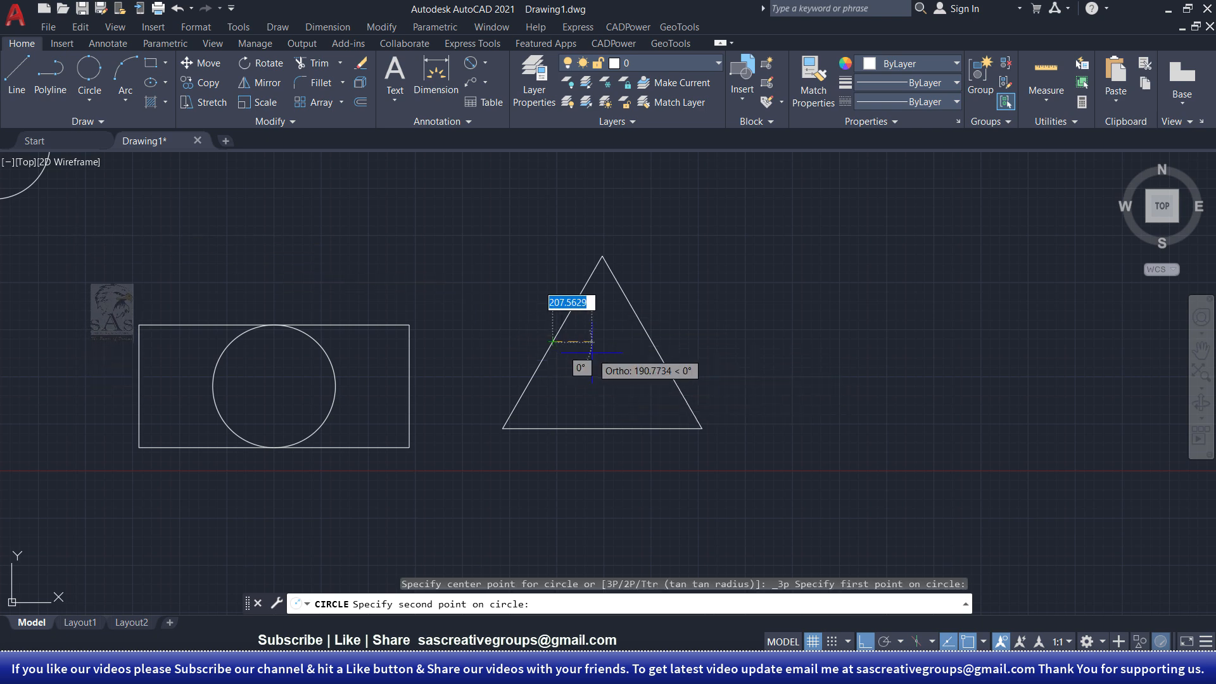
left_click(653, 341)
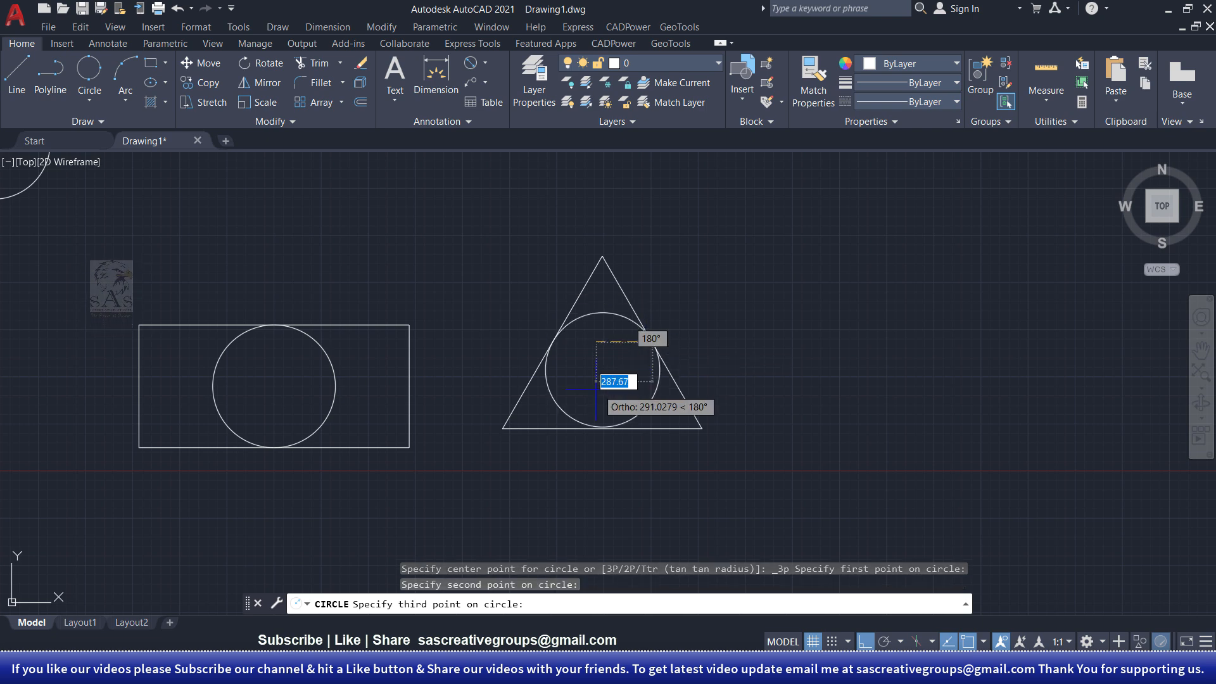
left_click(602, 427)
middle_click_drag(729, 336, 770, 325)
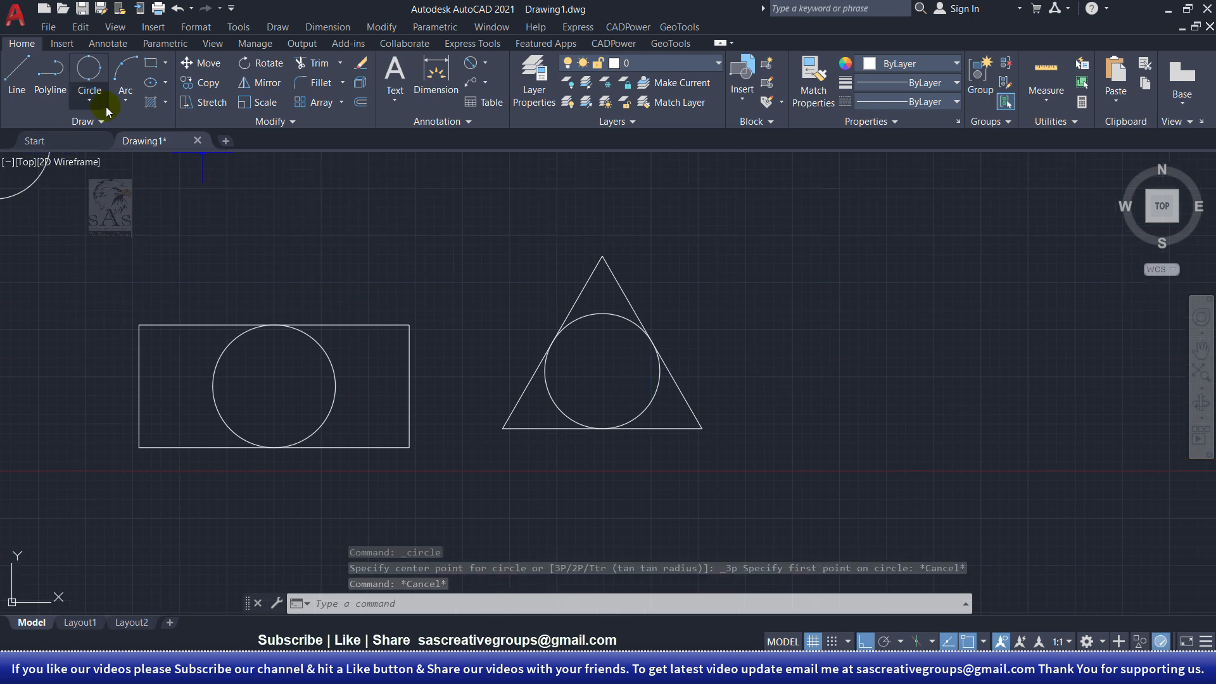
Draw a Tan, Tan, Radius circle of radius about 567 below and tangent to the two circles left of the rectangle, picking the radius with two points.
left_click(99, 105)
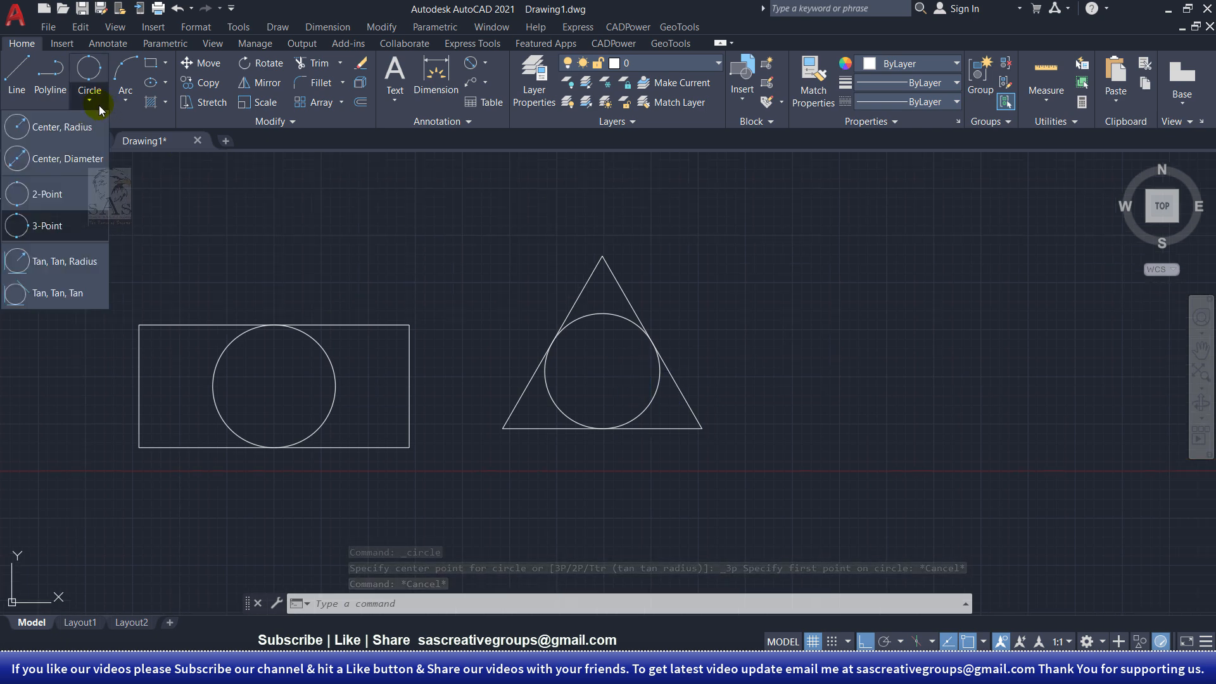
left_click(75, 269)
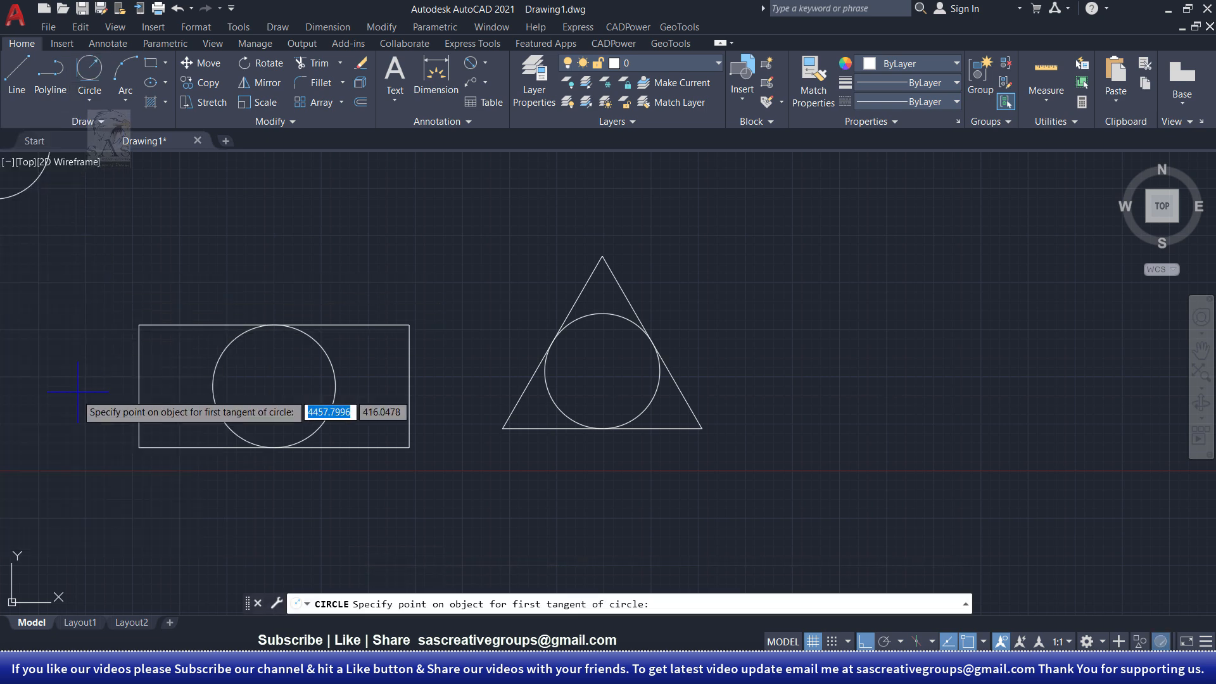
mouse_move(79, 399)
middle_mouse_down()
mouse_move(438, 404)
mouse_move(407, 342)
mouse_move(373, 354)
middle_mouse_up()
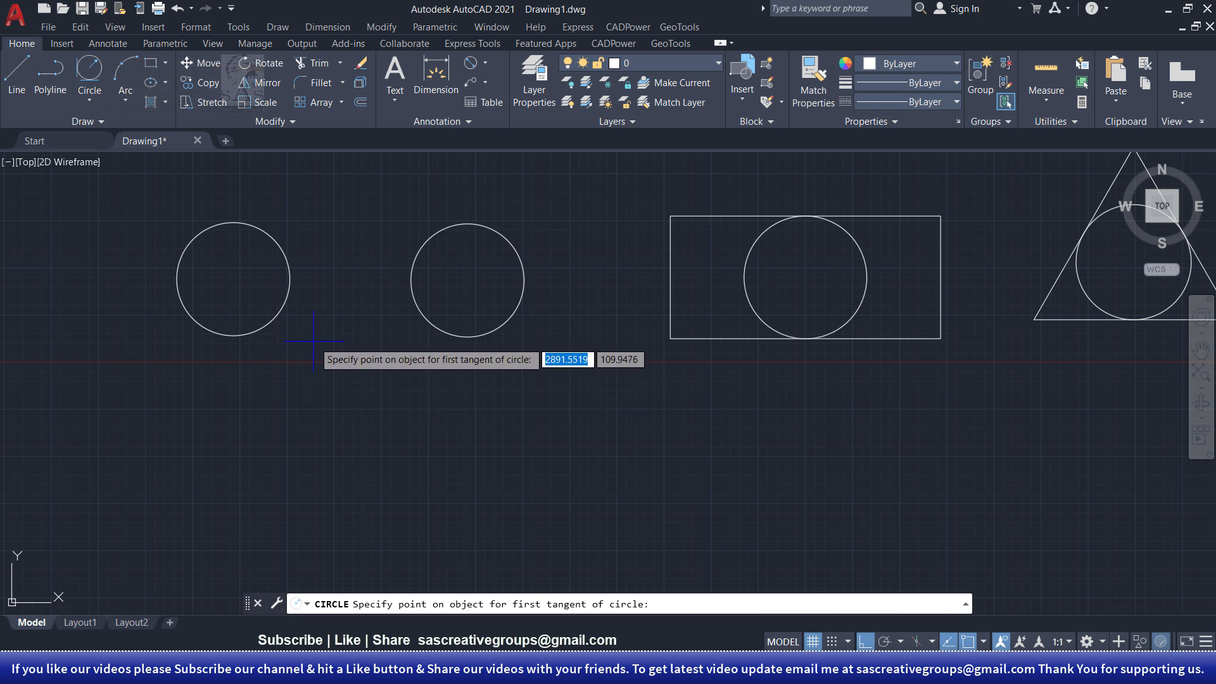
left_click(281, 309)
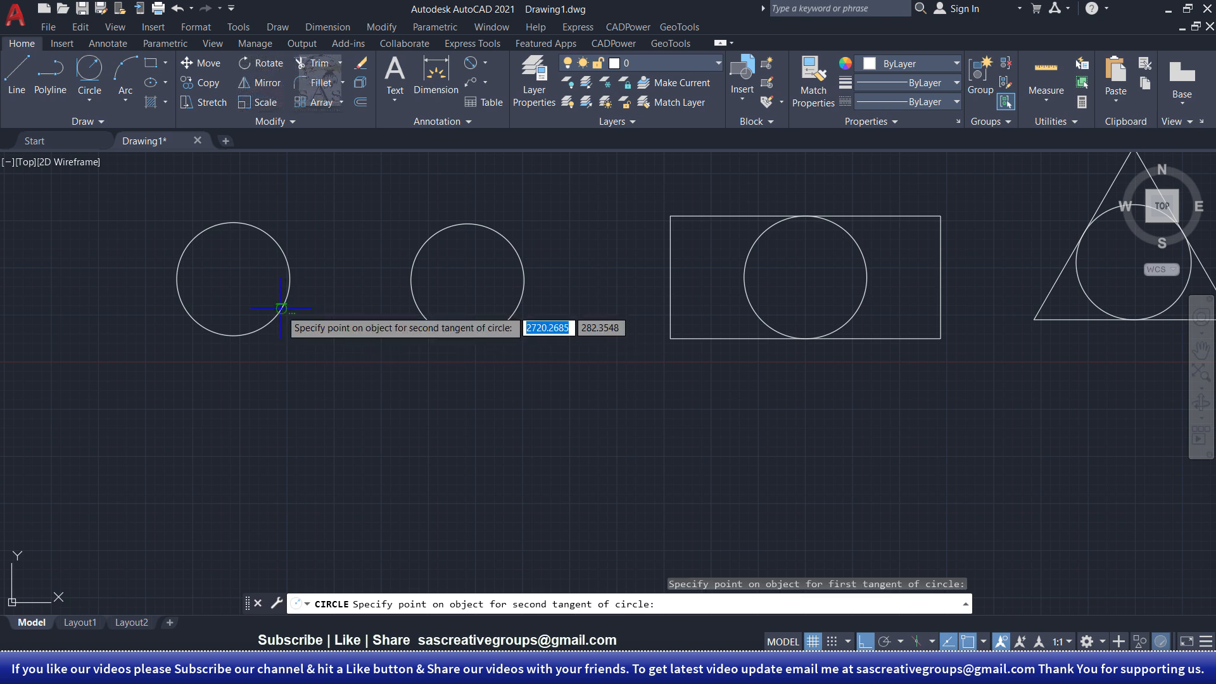
left_click(413, 304)
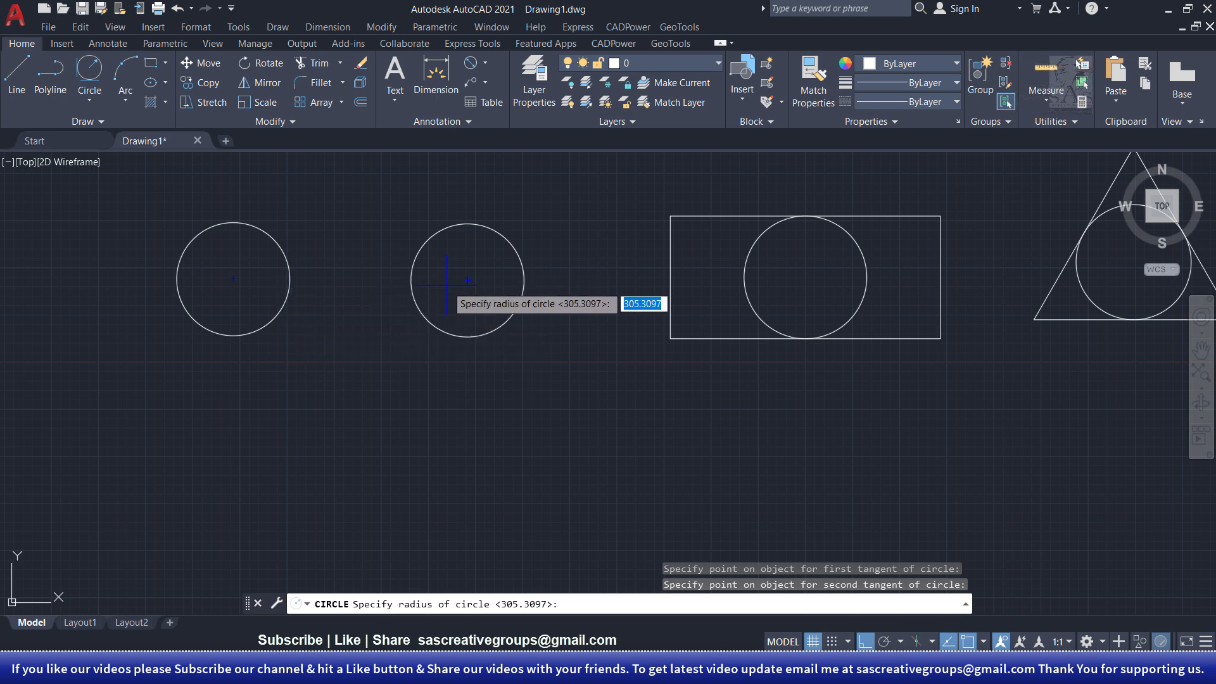
left_click(346, 302)
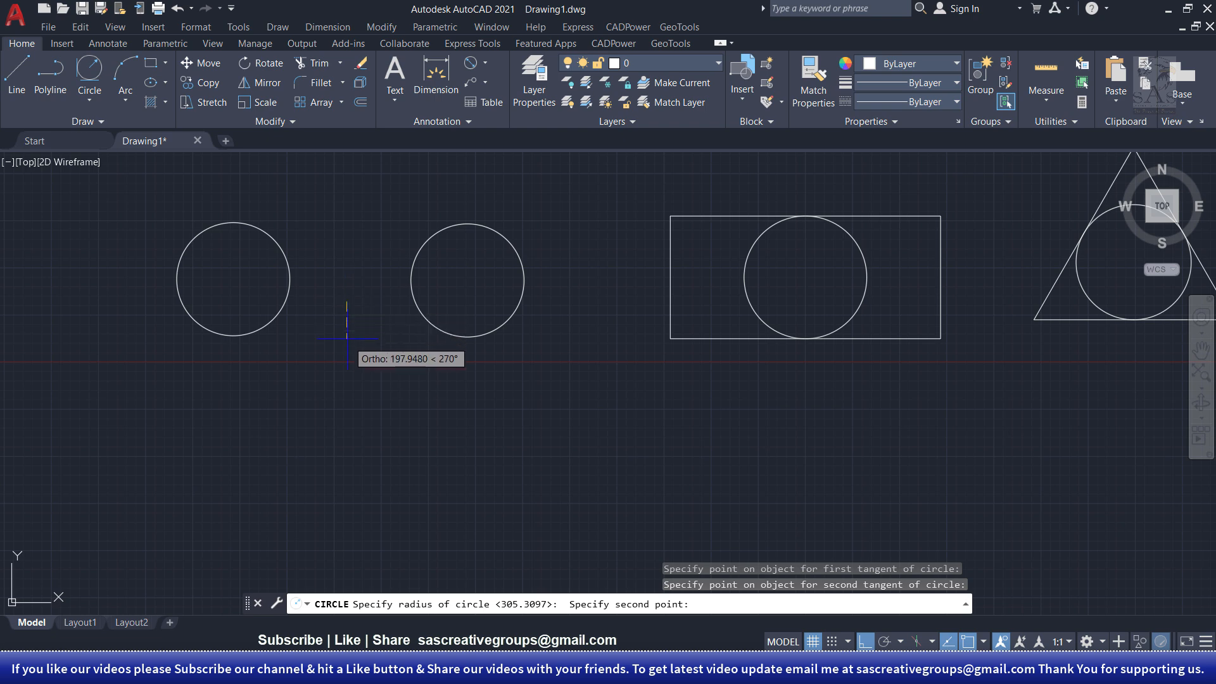
left_click(348, 408)
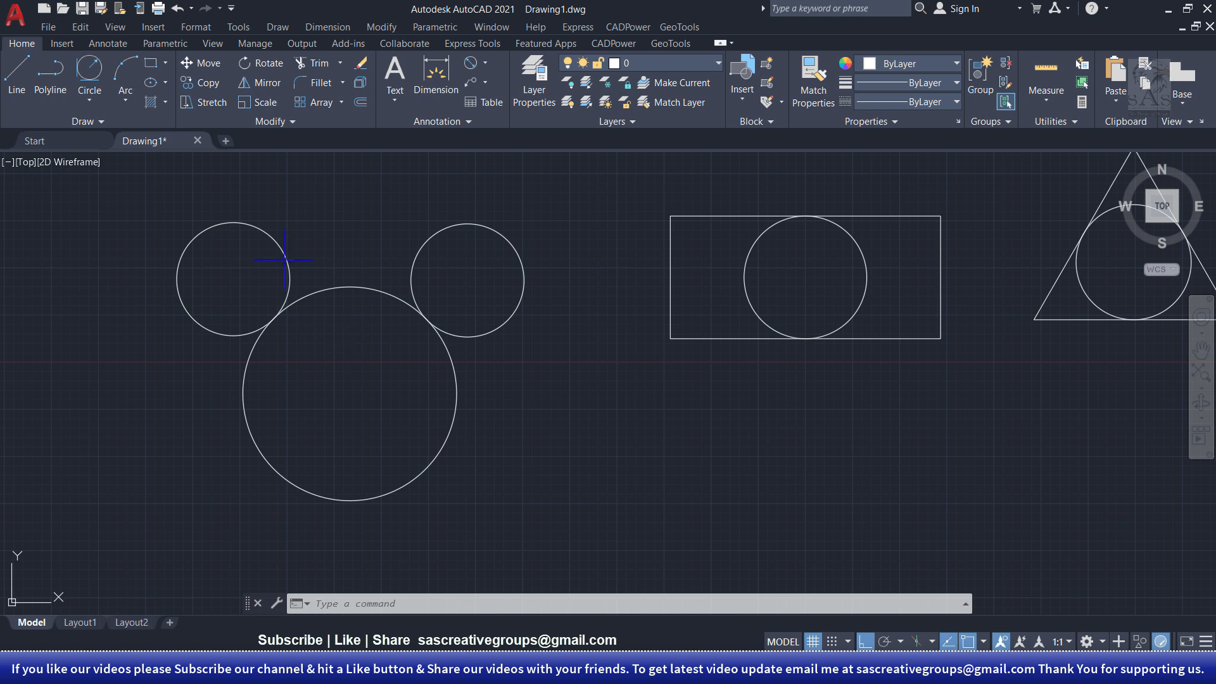
left_click(90, 99)
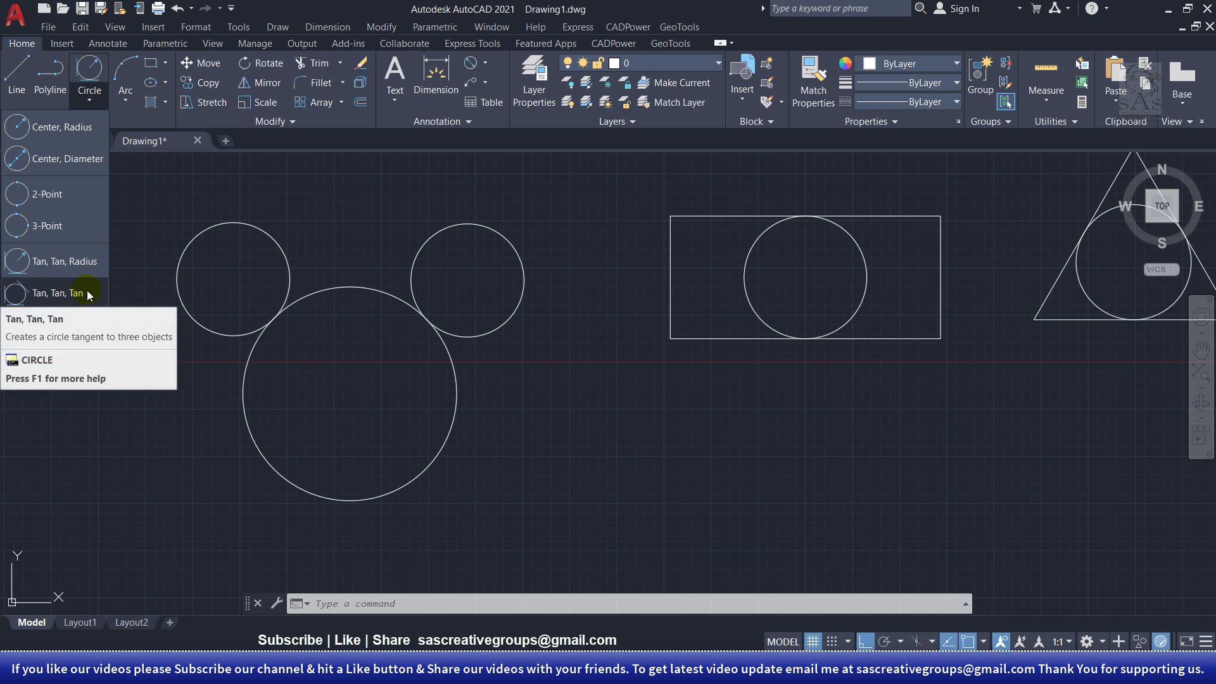
left_click(90, 294)
middle_click_drag(492, 406, 384, 371)
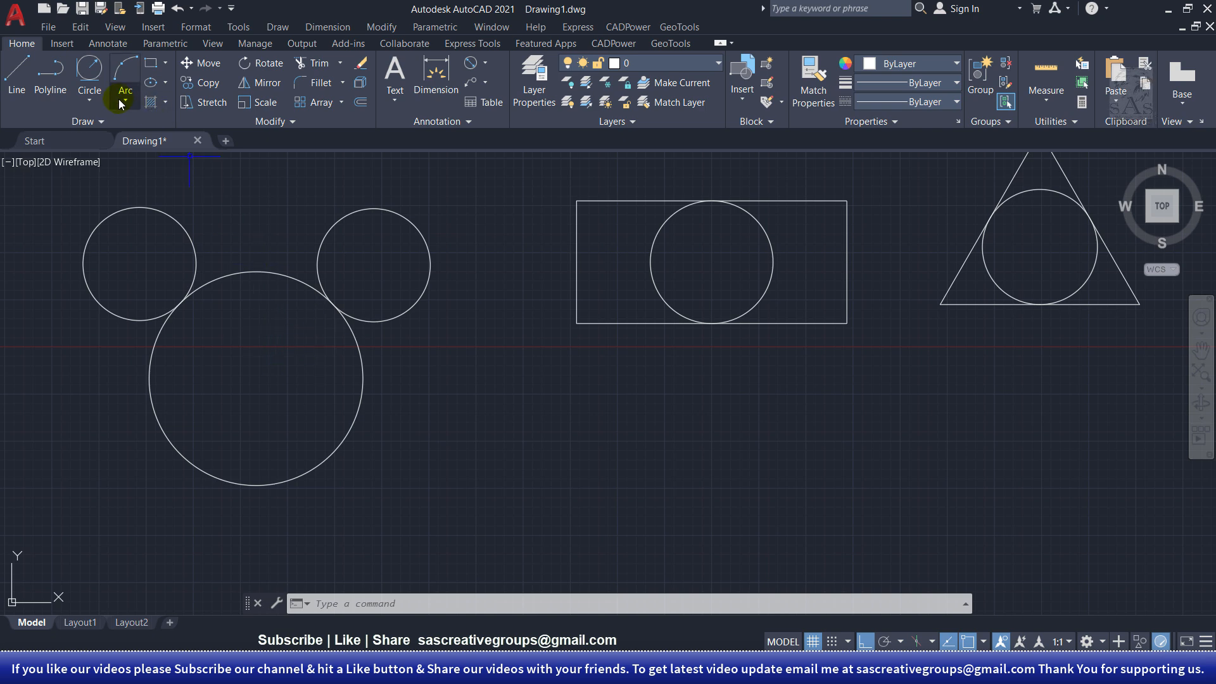
Draw two separate circles, one of radius about 363 to the right of the large tangent circle and a similar one below them.
key("Return")
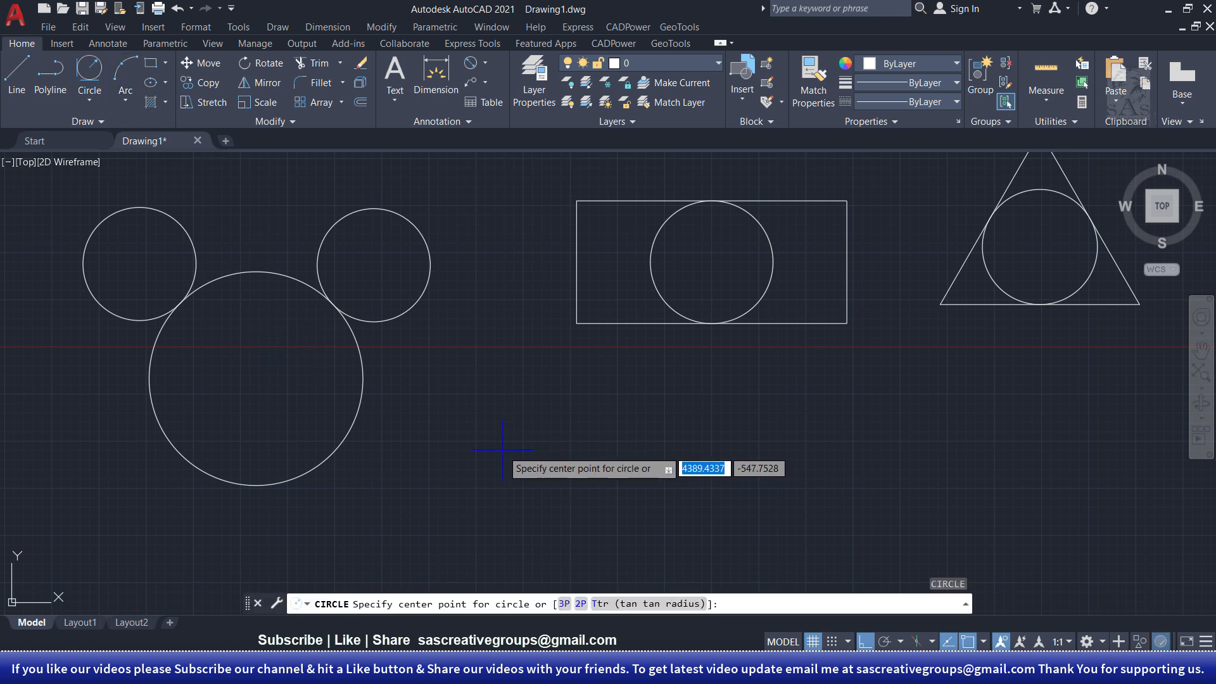
left_click(517, 416)
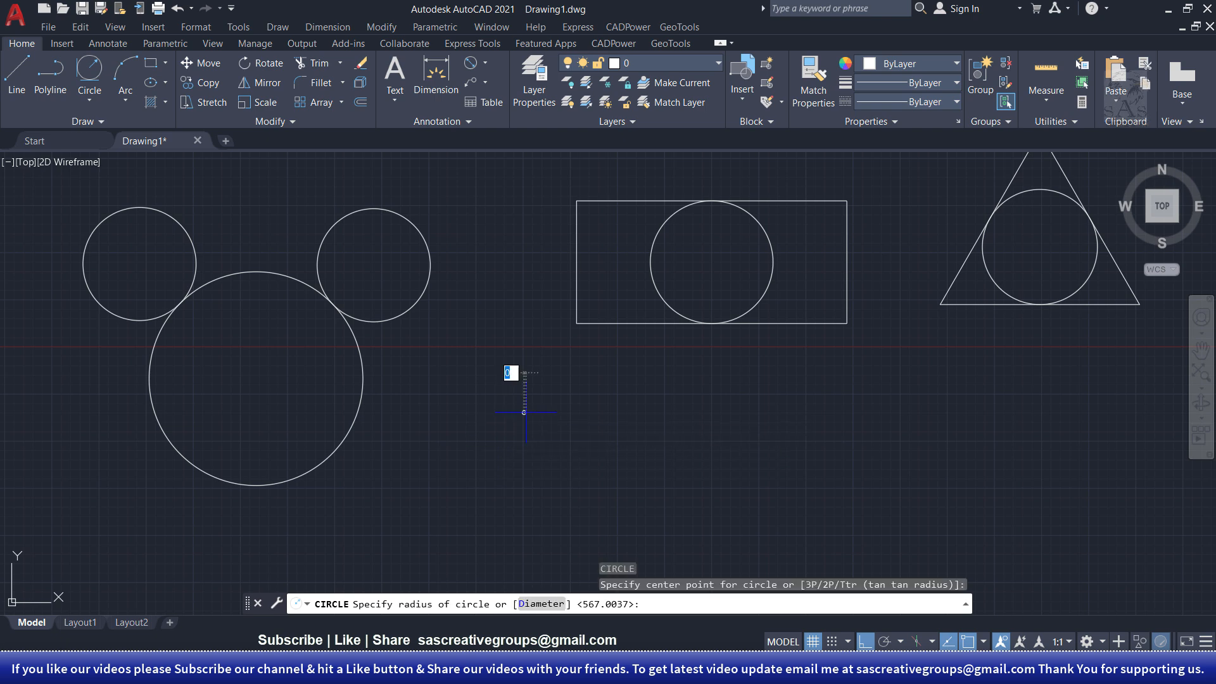
left_click(557, 372)
middle_click_drag(466, 475, 519, 241)
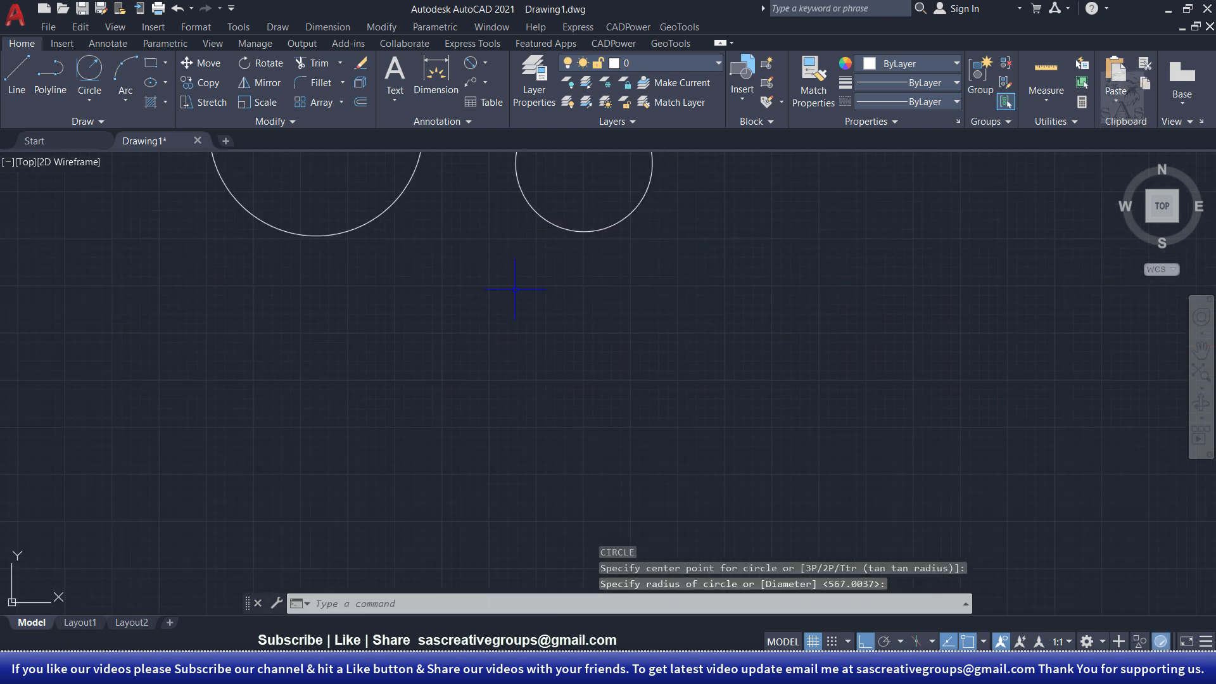
key("Return")
left_click(452, 385)
left_click(500, 339)
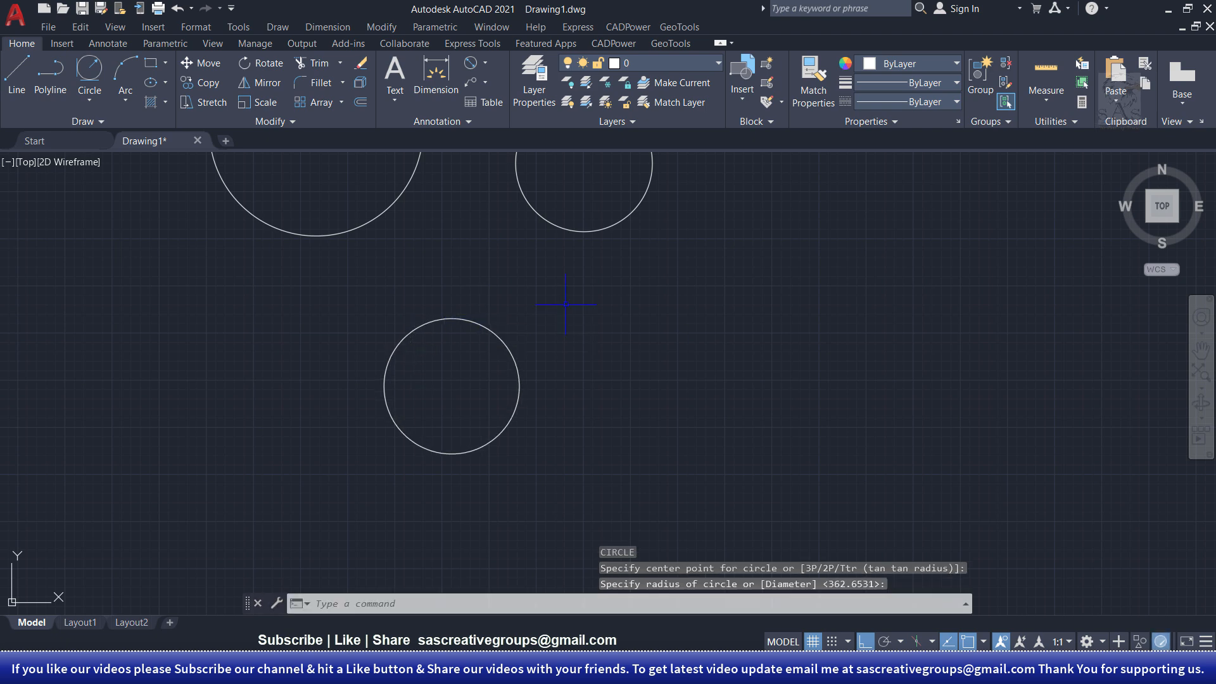
middle_click_drag(399, 230, 437, 311)
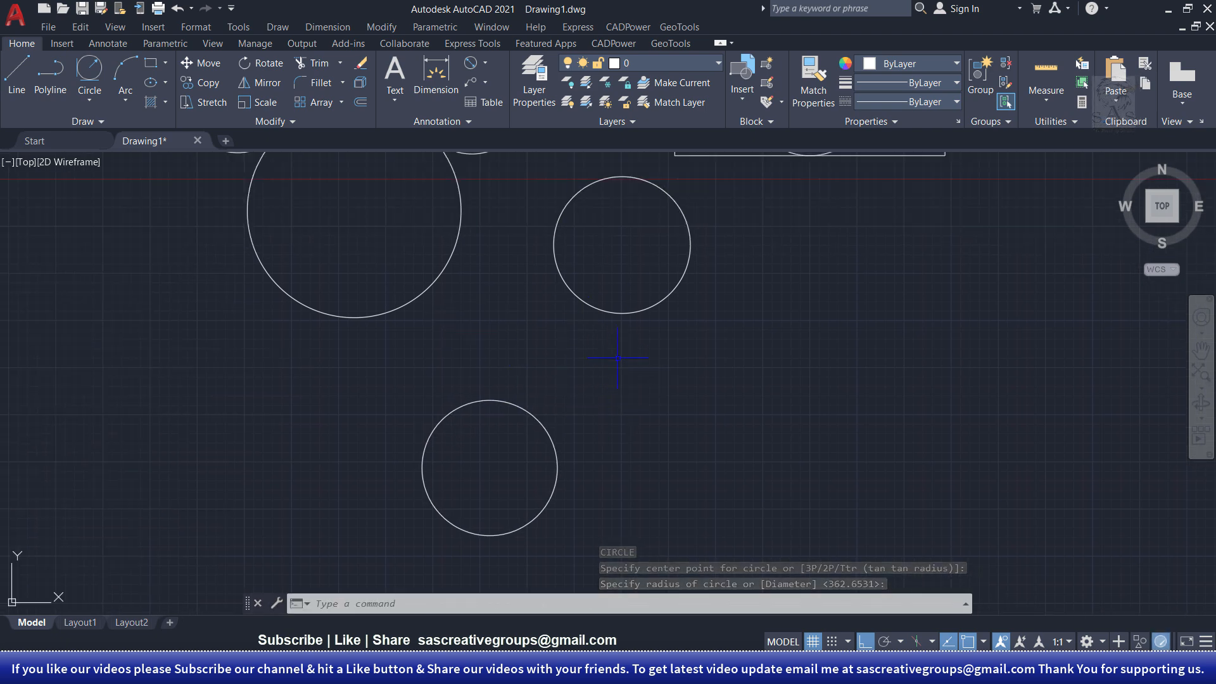
Draw a Tan, Tan, Tan circle touching the large circle, the circle to its right and the circle below them.
left_click(89, 99)
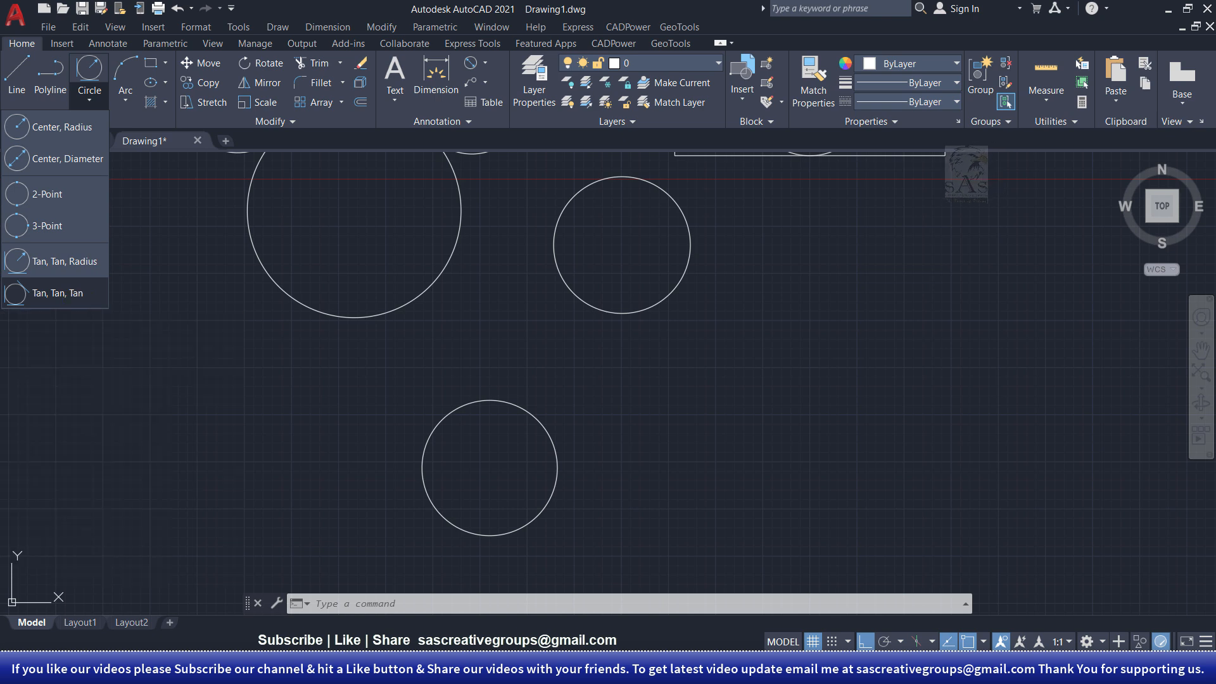
left_click(80, 303)
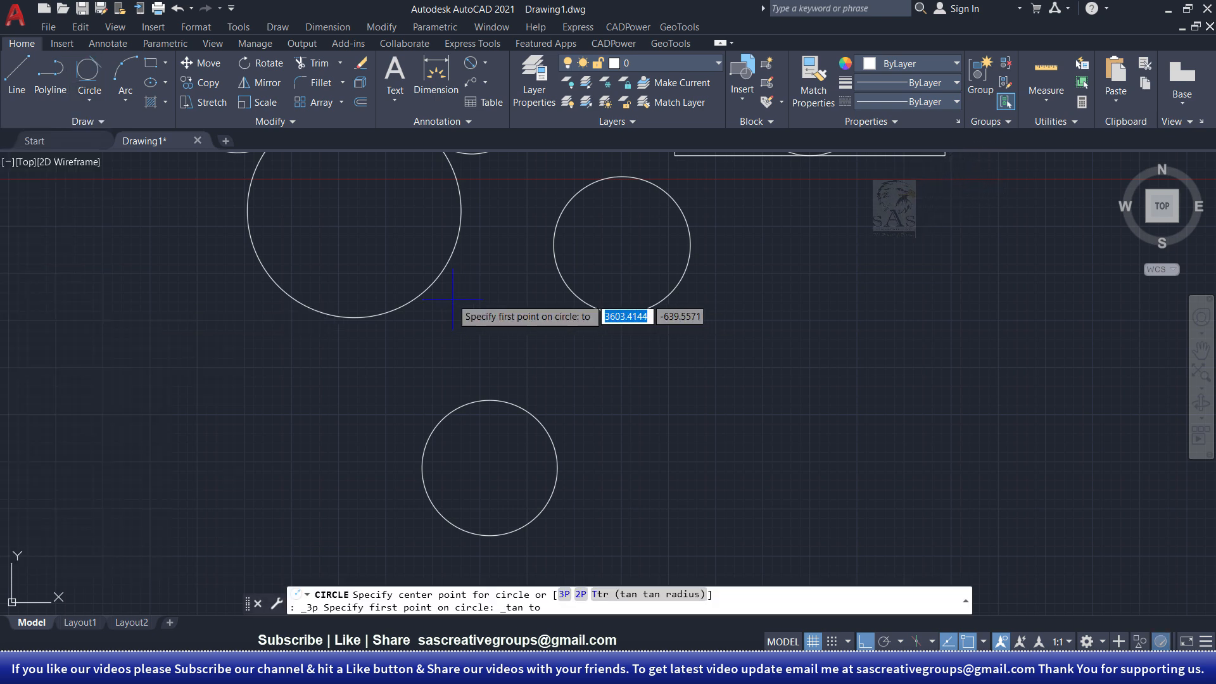
left_click(441, 277)
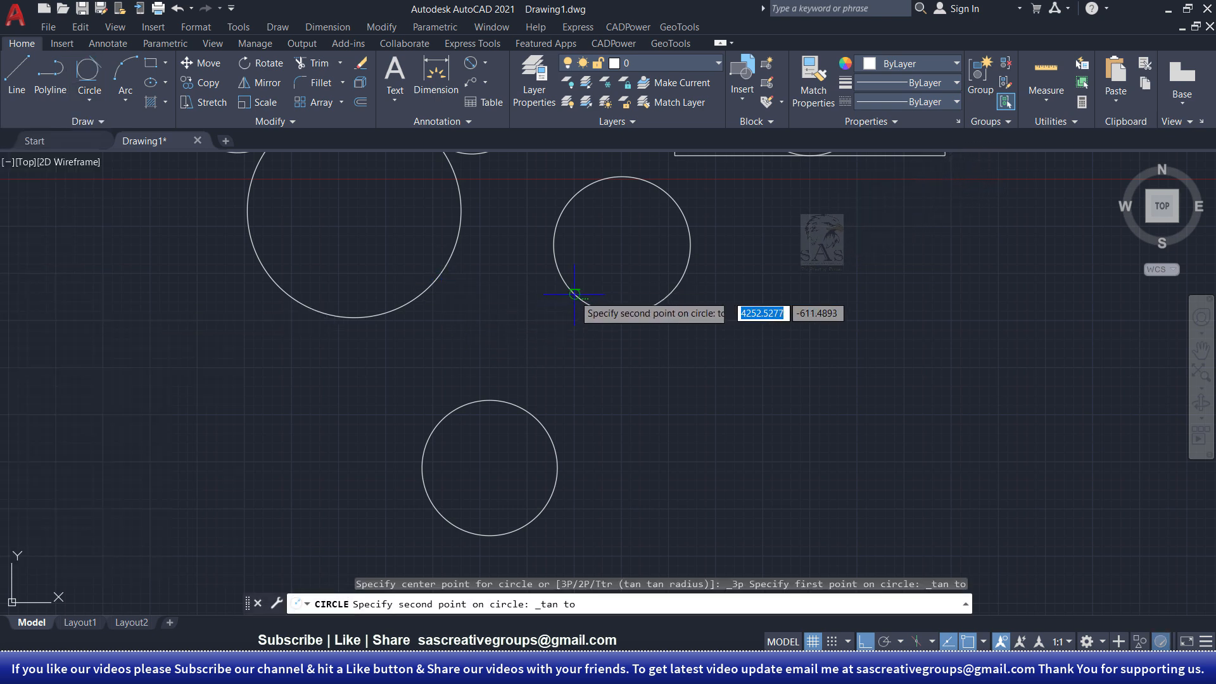
left_click(563, 299)
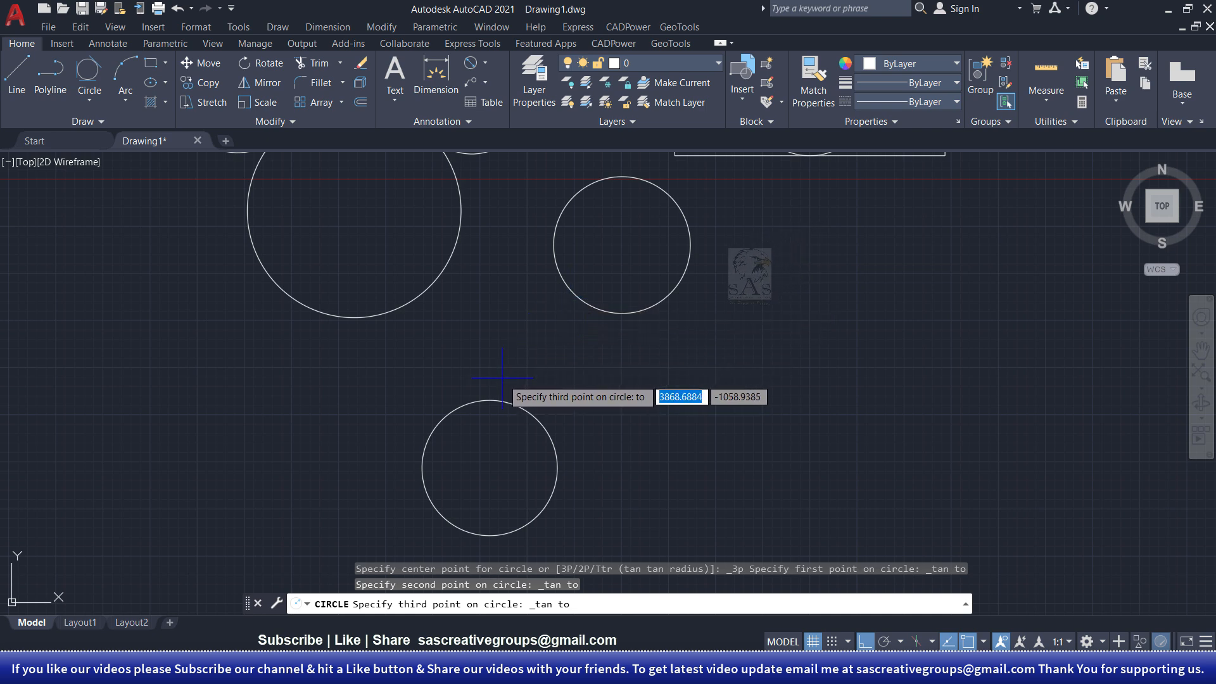
left_click(488, 400)
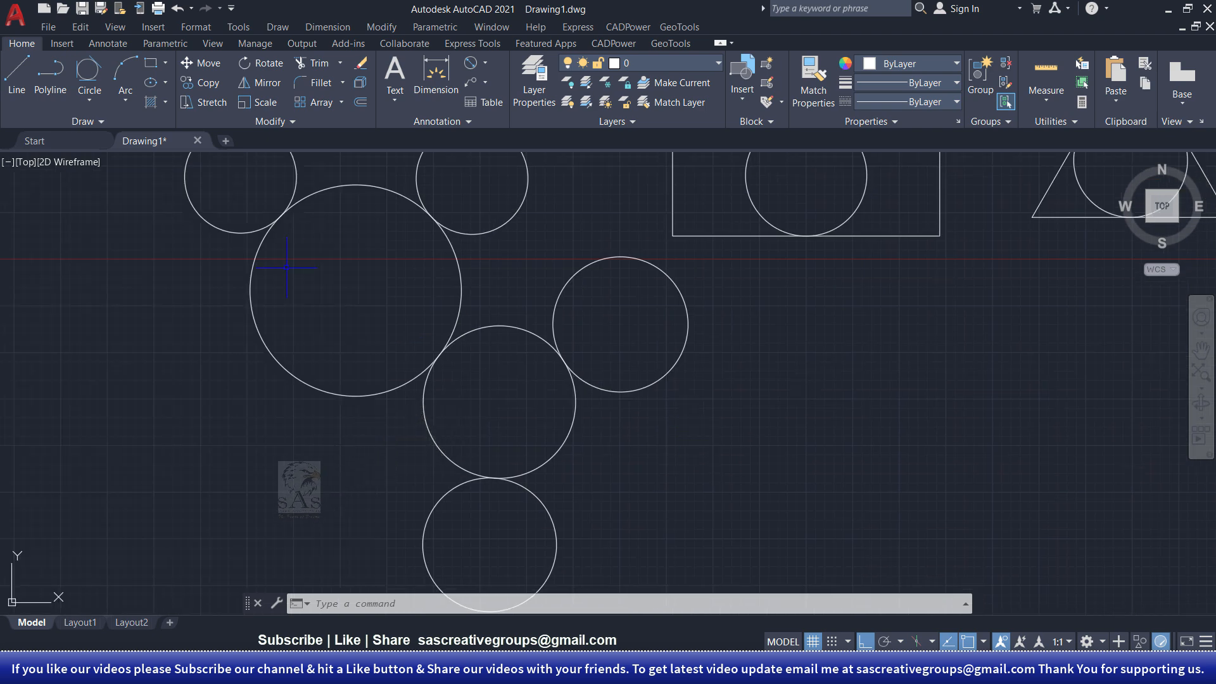
Draw a wide rectangle in the free area below the triangle.
left_click(90, 102)
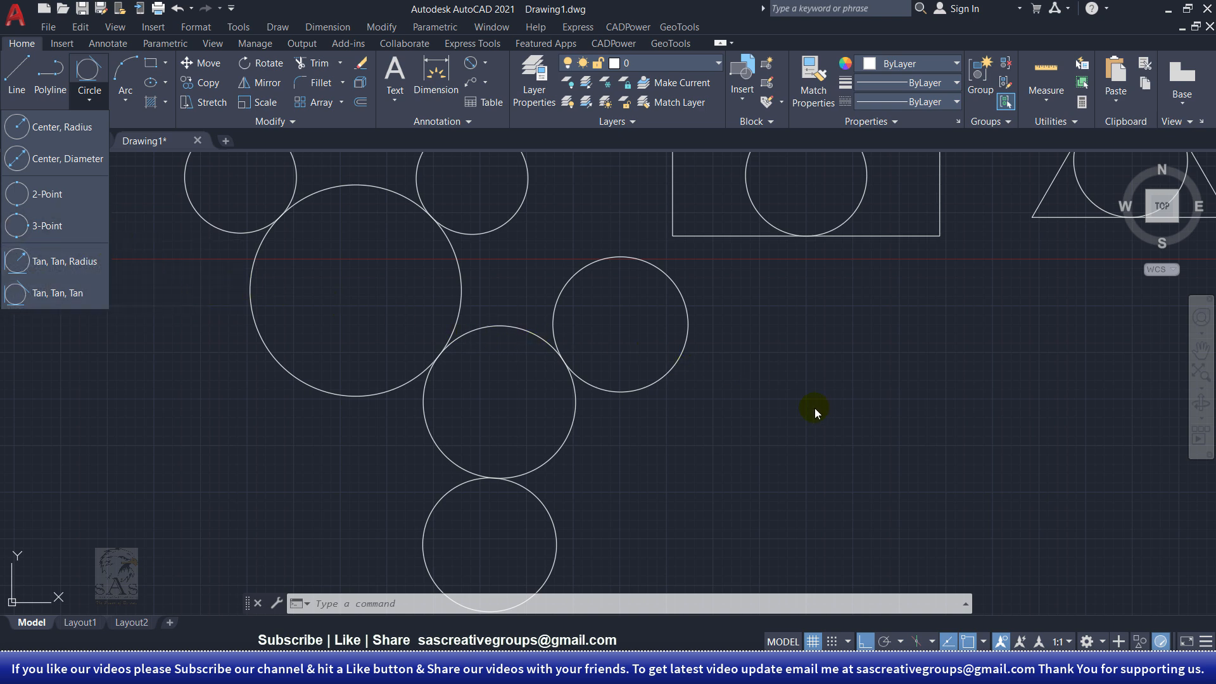
left_click(823, 357)
middle_click_drag(910, 360, 292, 299)
left_click(150, 62)
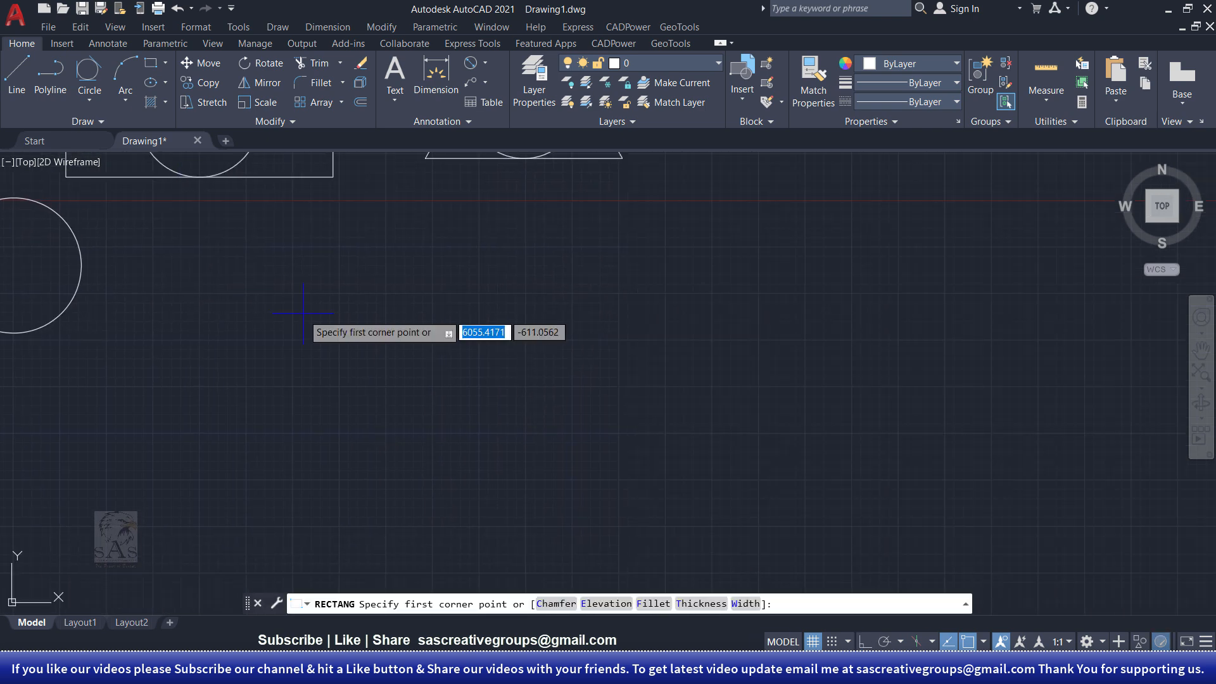
left_click(304, 314)
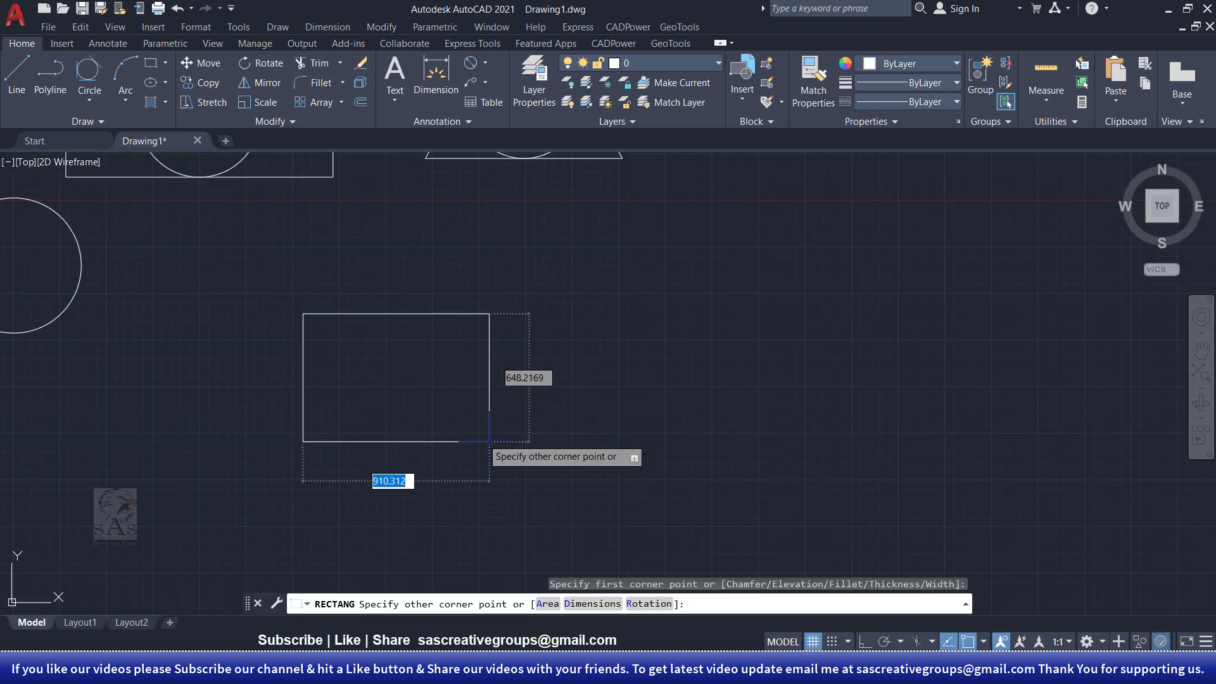
left_click(642, 466)
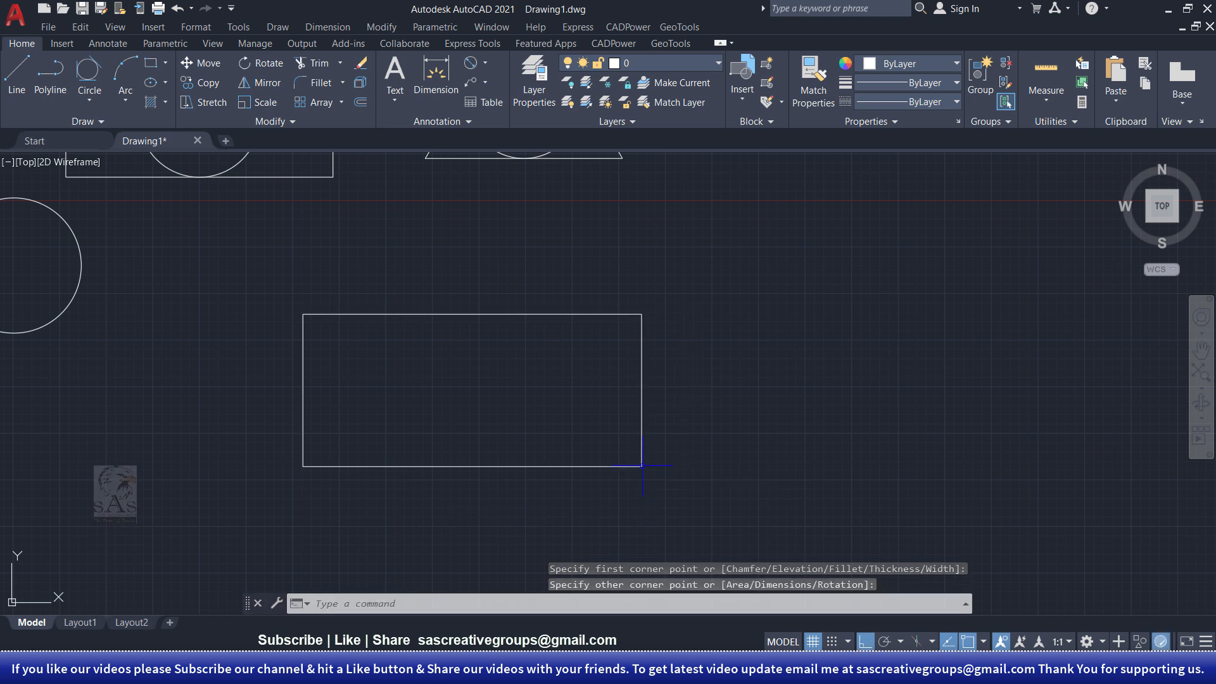
Draw 2-Point circles on the new rectangle's right and left edges, using each edge's two corners as the diameter ends.
left_click(90, 108)
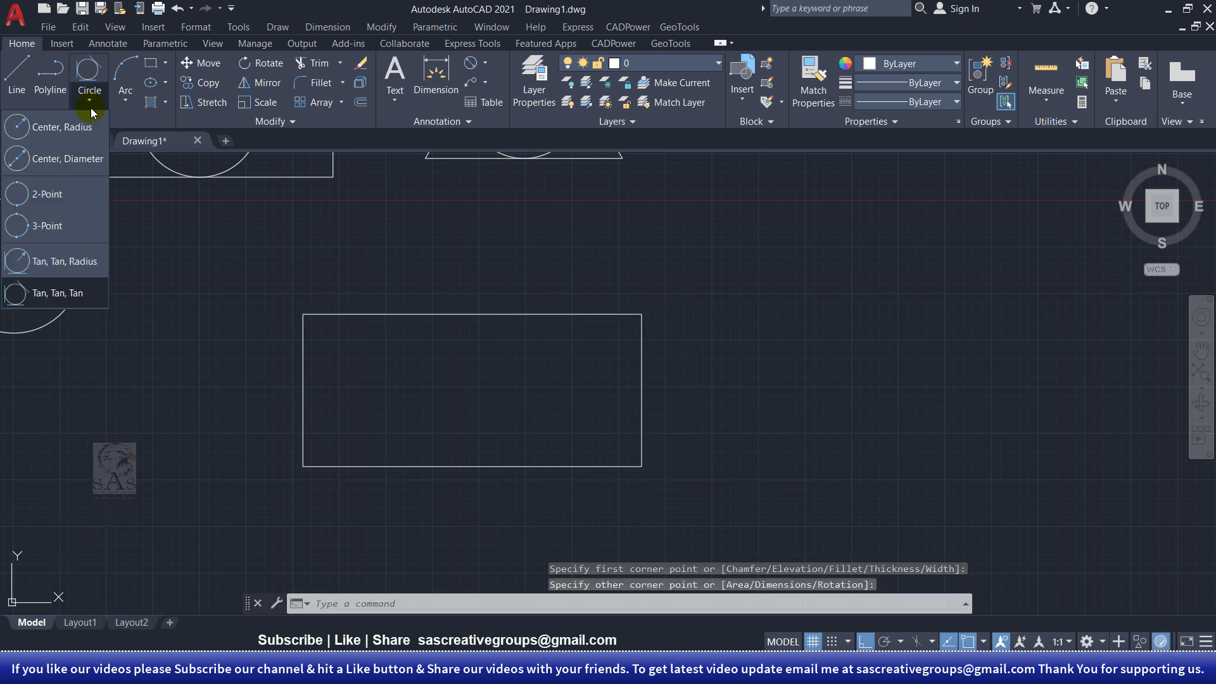
left_click(55, 202)
left_click(642, 315)
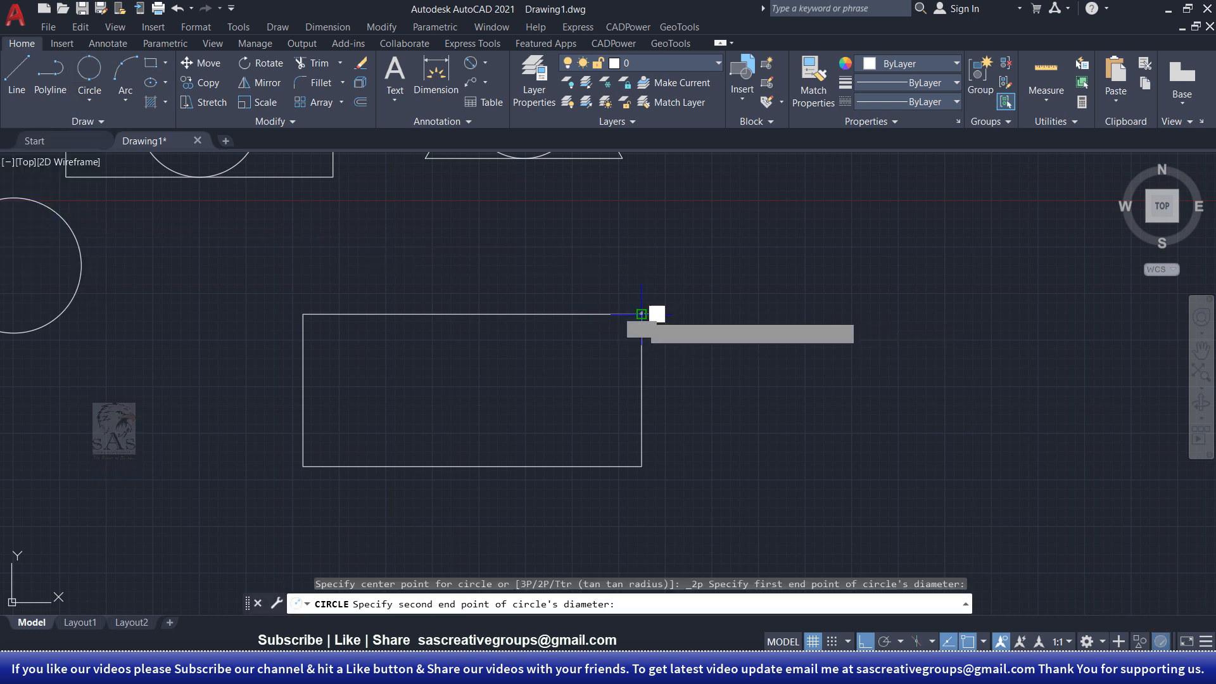
left_click(641, 467)
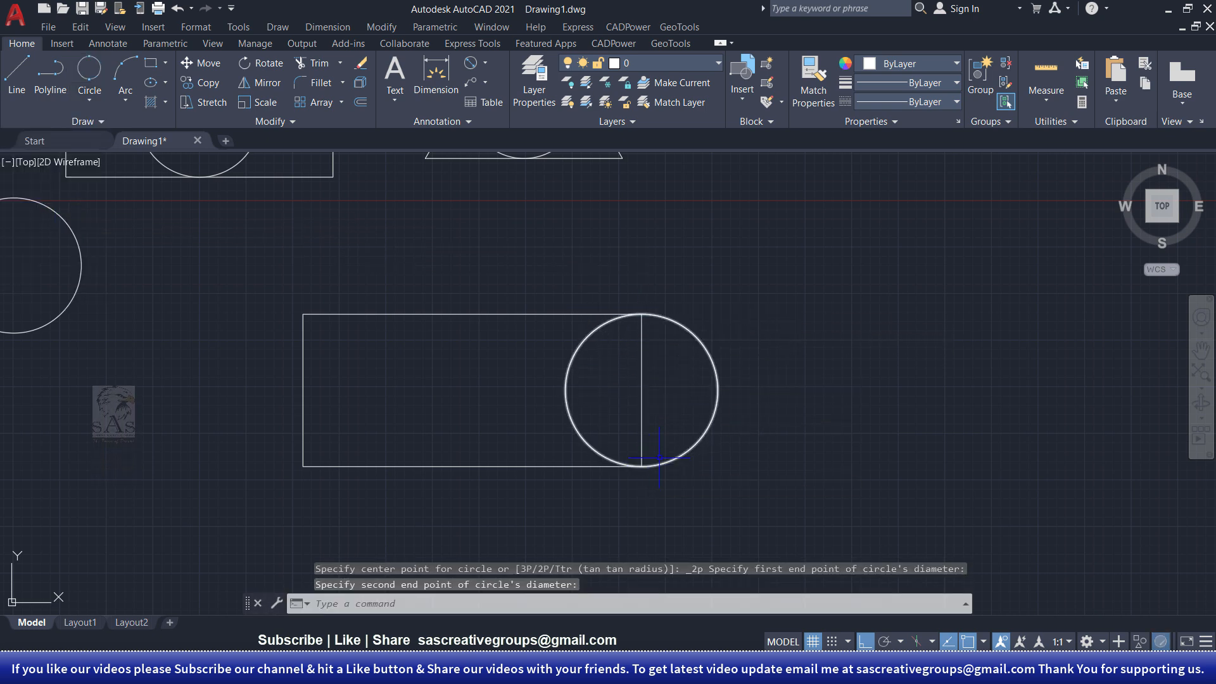
left_click(101, 78)
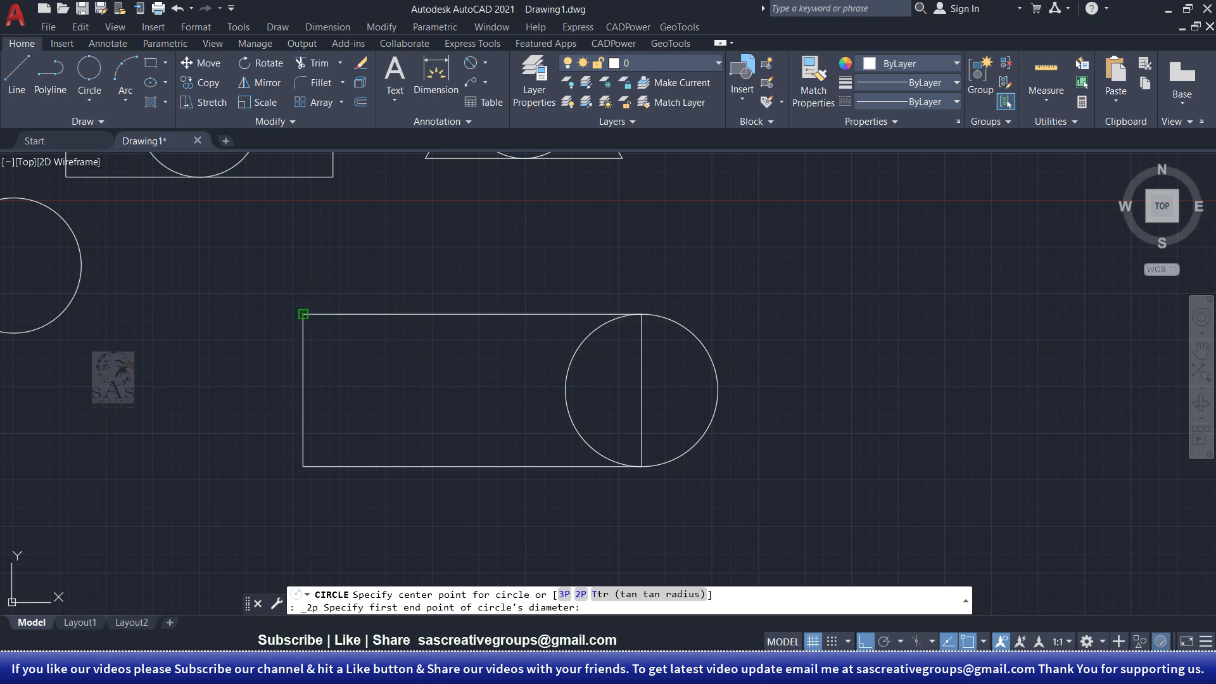
left_click(303, 315)
left_click(303, 467)
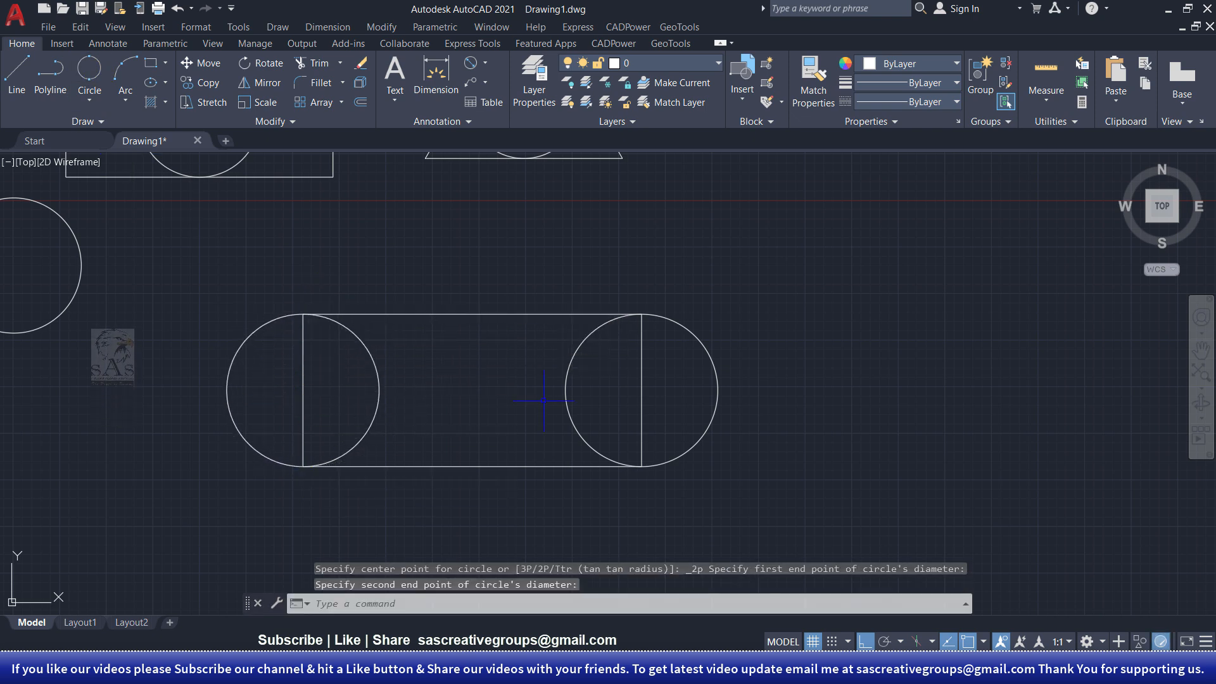
key("Escape")
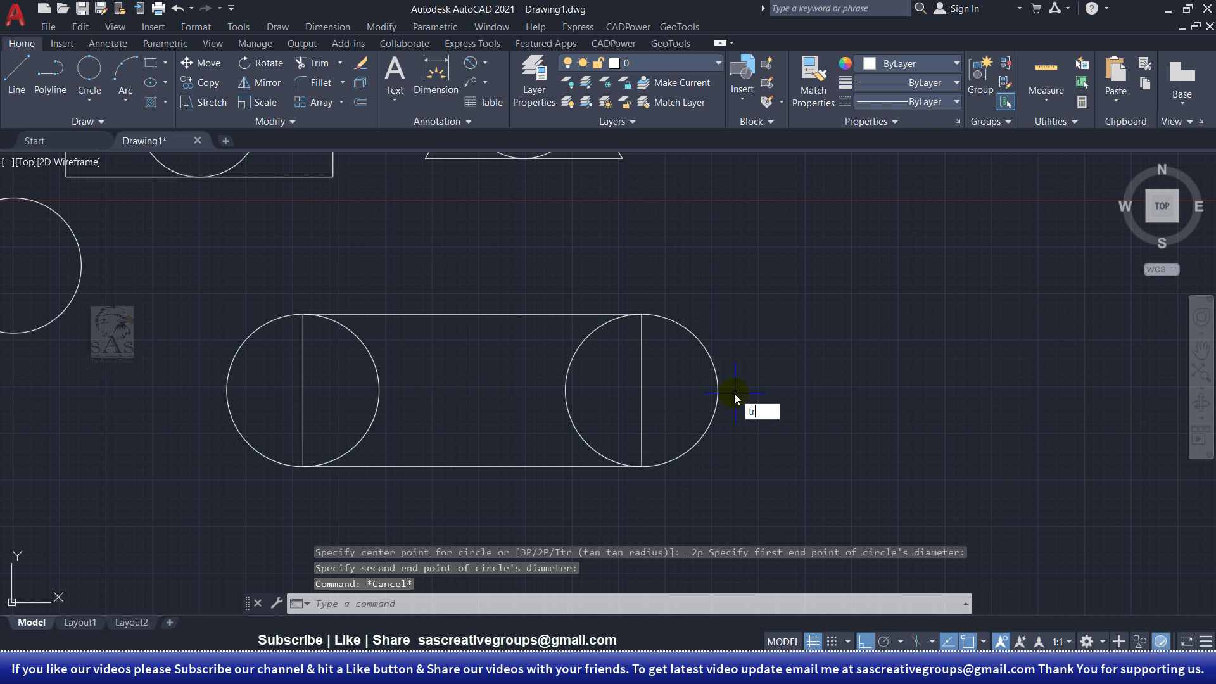
Trim away the rectangle's vertical edges and the inner halves of both circles with a fence, leaving a rounded slot outline.
type("tr")
key("Return")
left_click(682, 386)
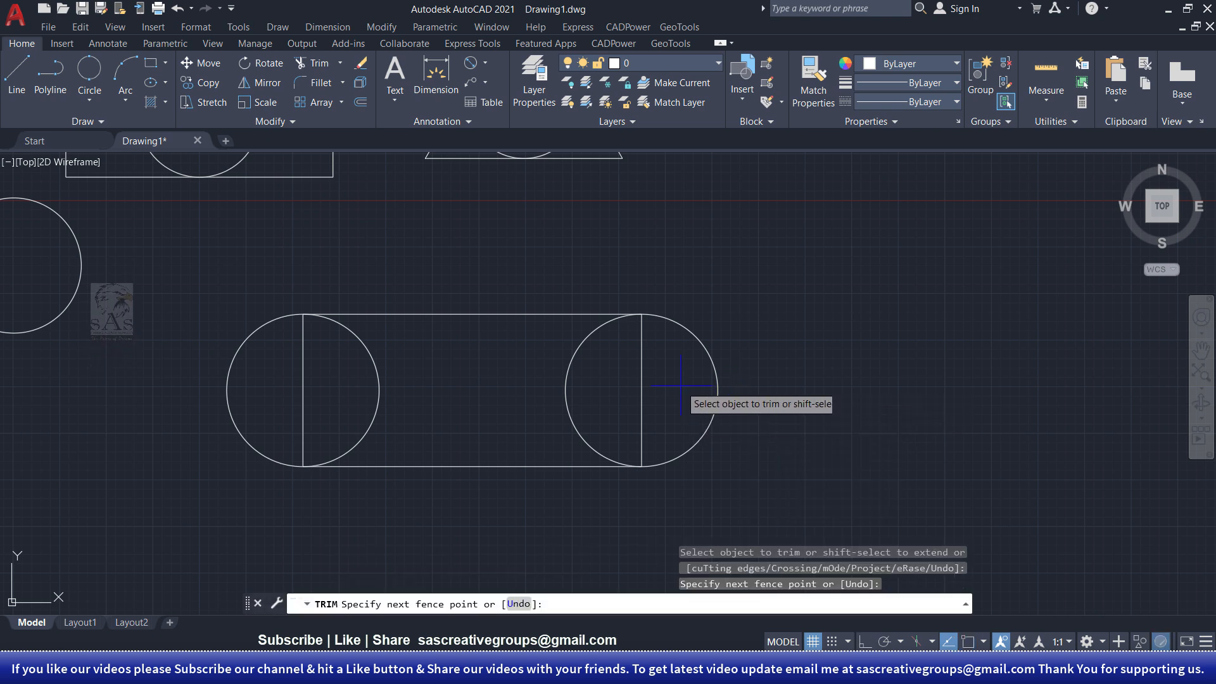
left_click(279, 431)
key("Return")
key("Escape")
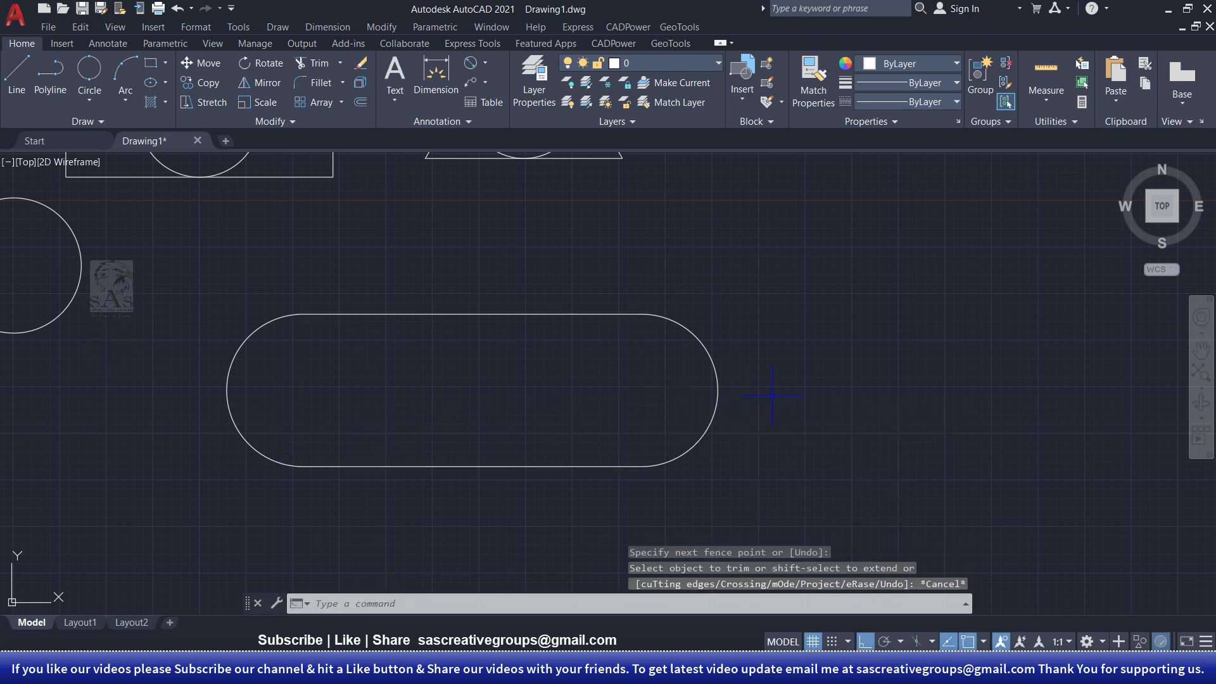
Draw a circle of radius 220 centred on the slot's right end arc.
type("c")
key("Return")
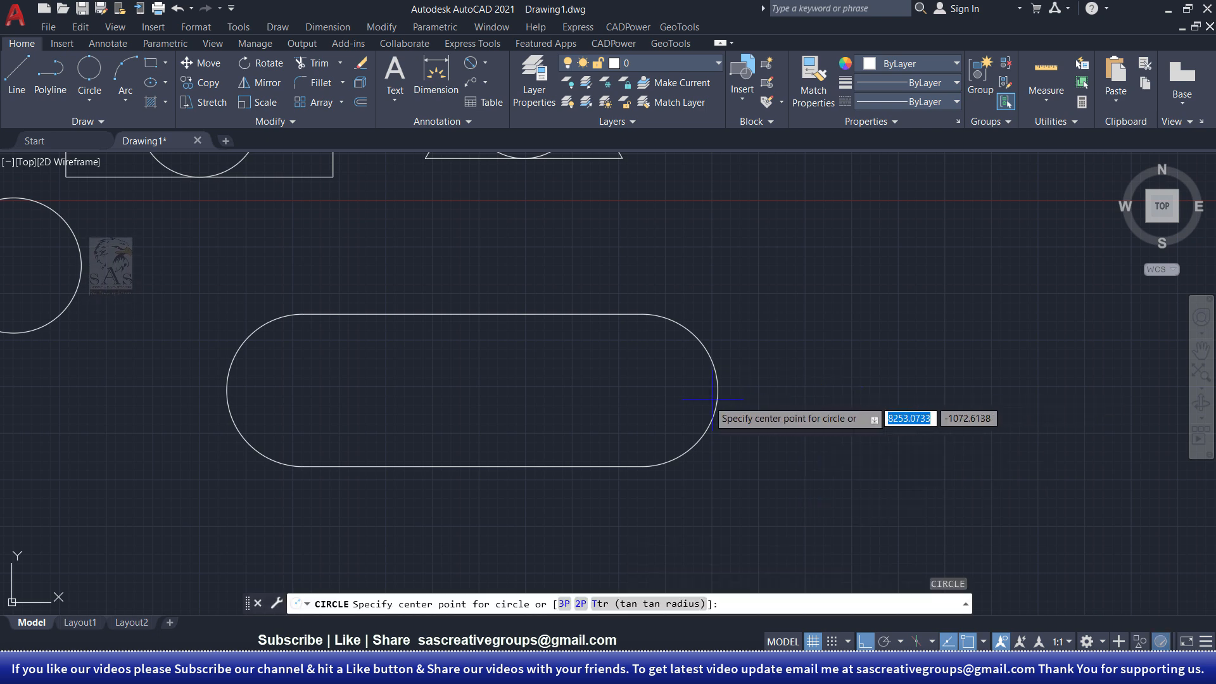
left_click(642, 391)
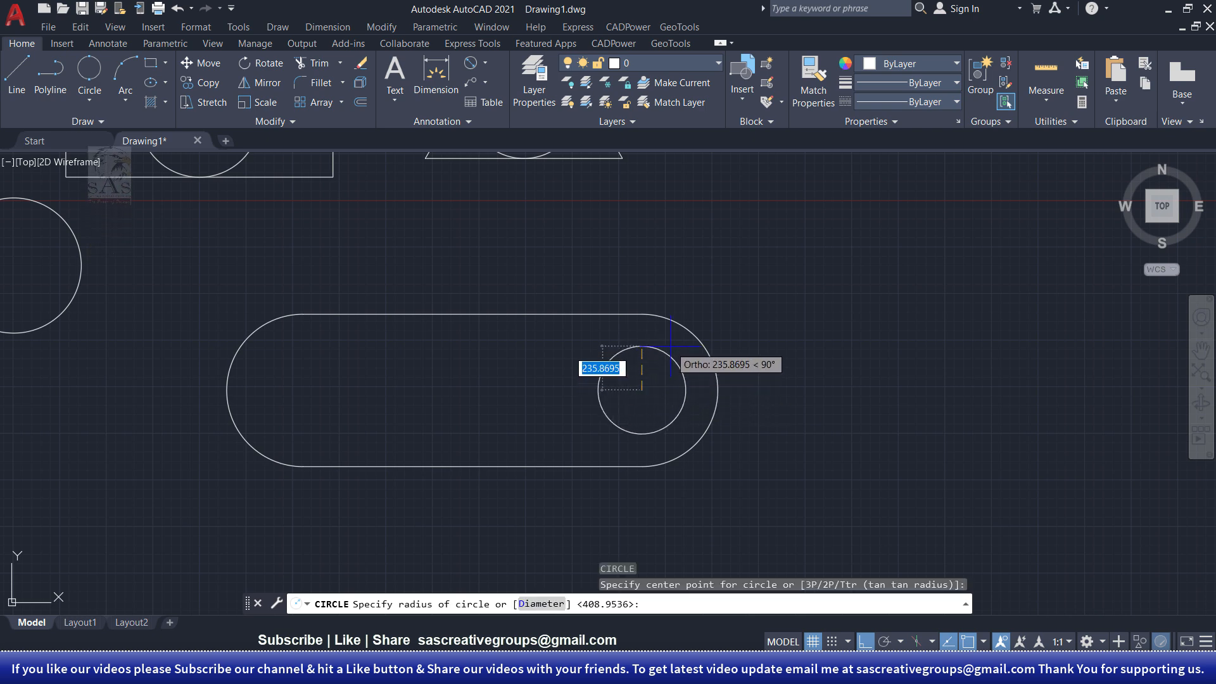
type("220")
key("Return")
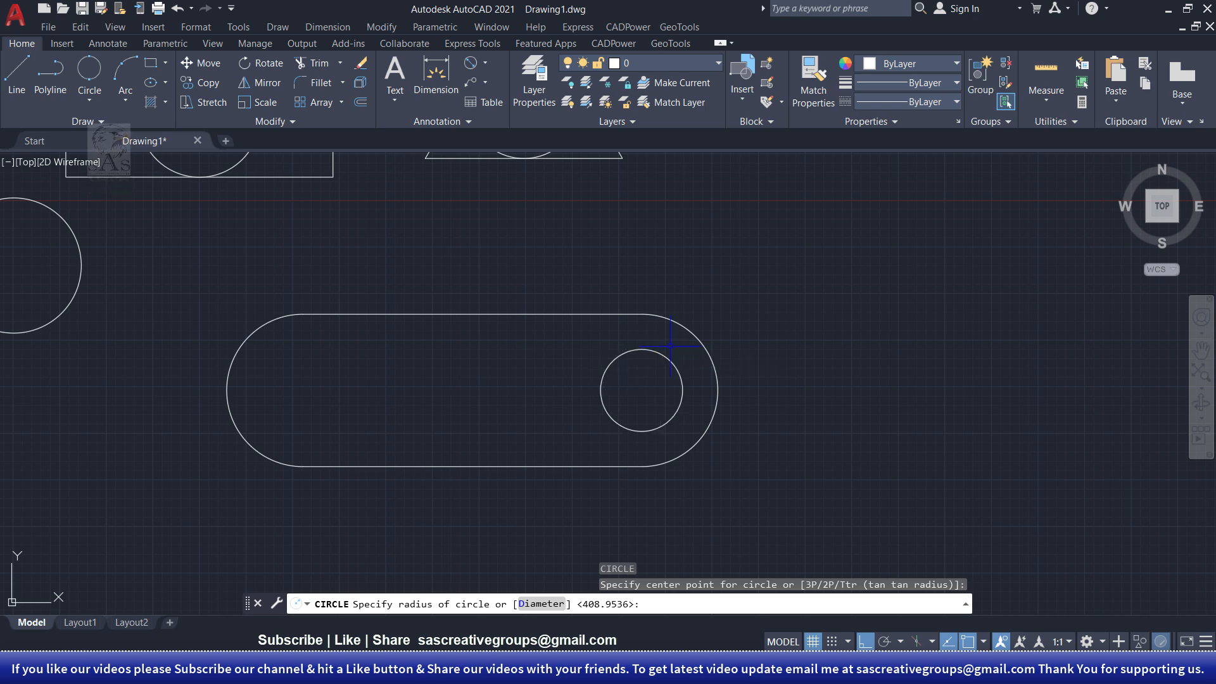
Draw a circle of radius 220 centred on the slot's left end arc.
type("c")
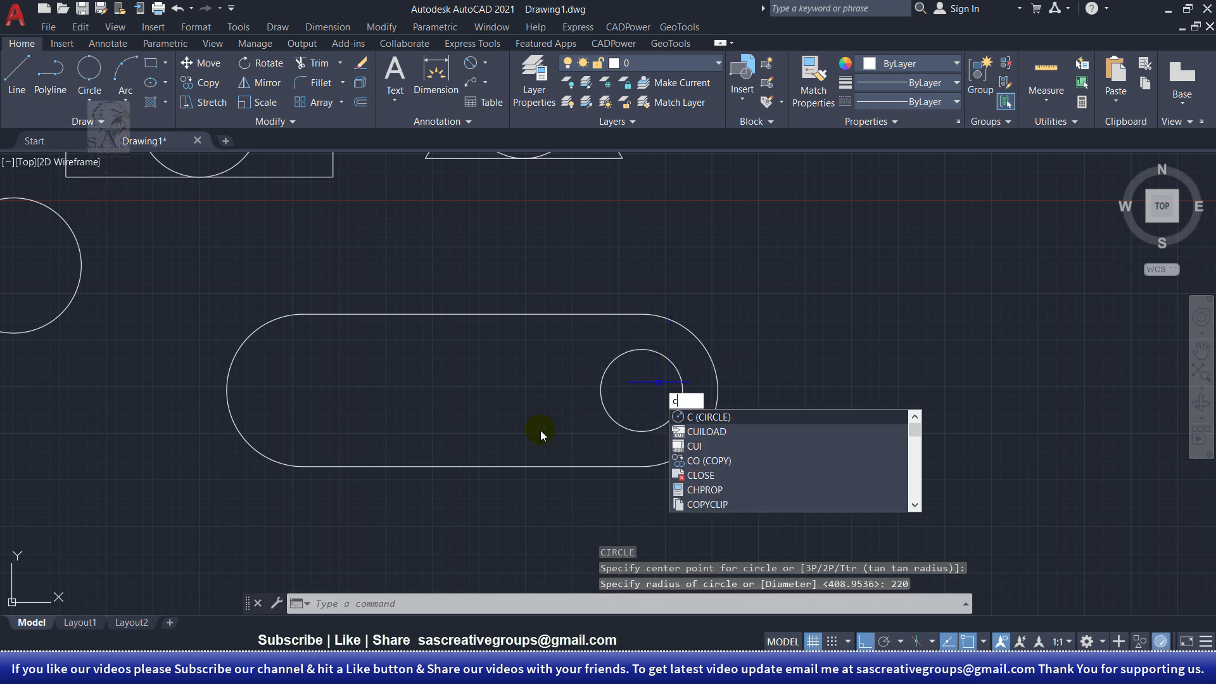
key("Return")
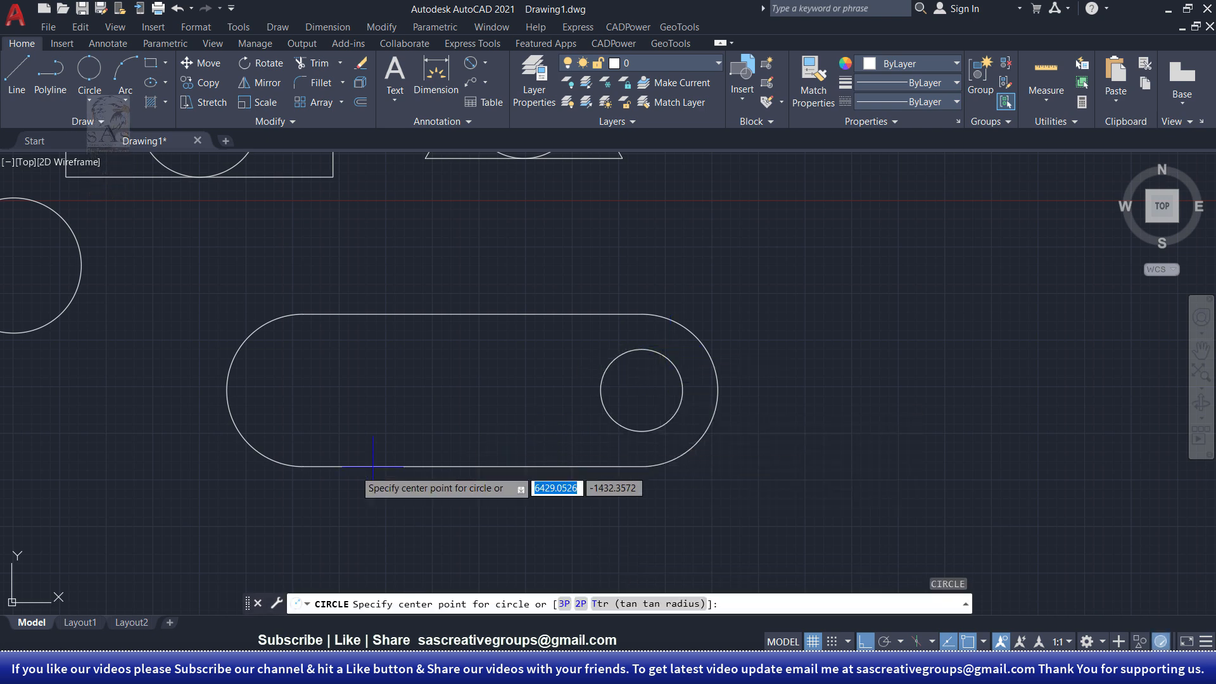
left_click(303, 390)
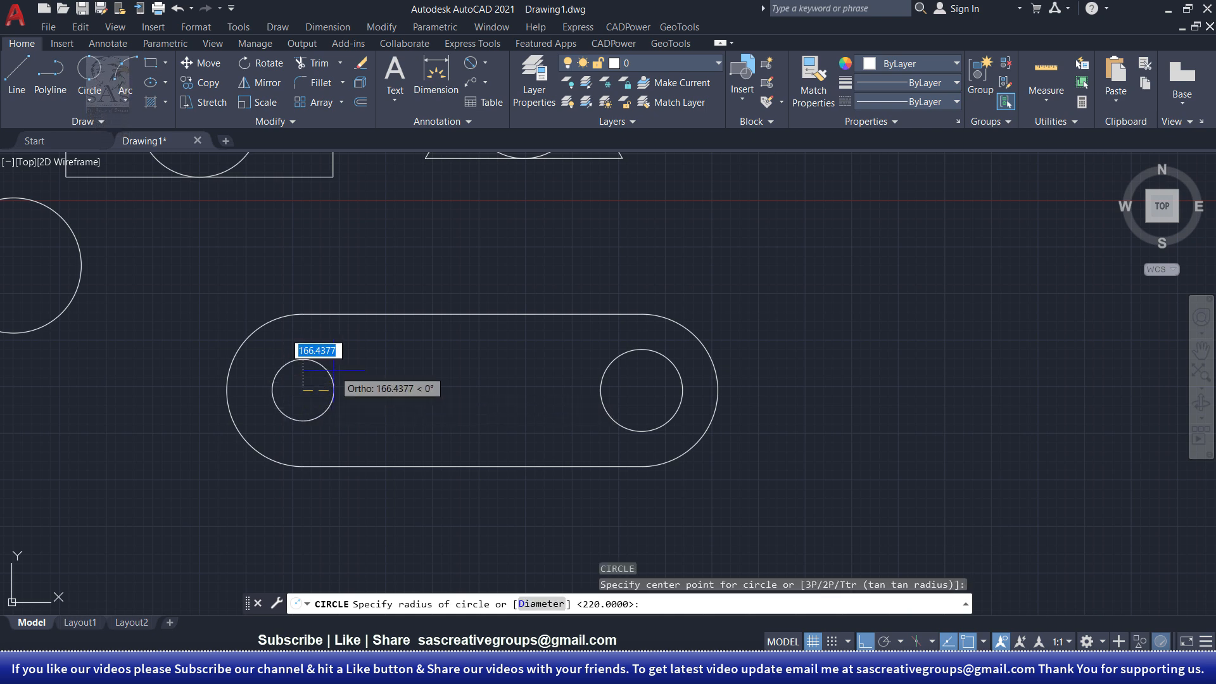
type("220")
key("Return")
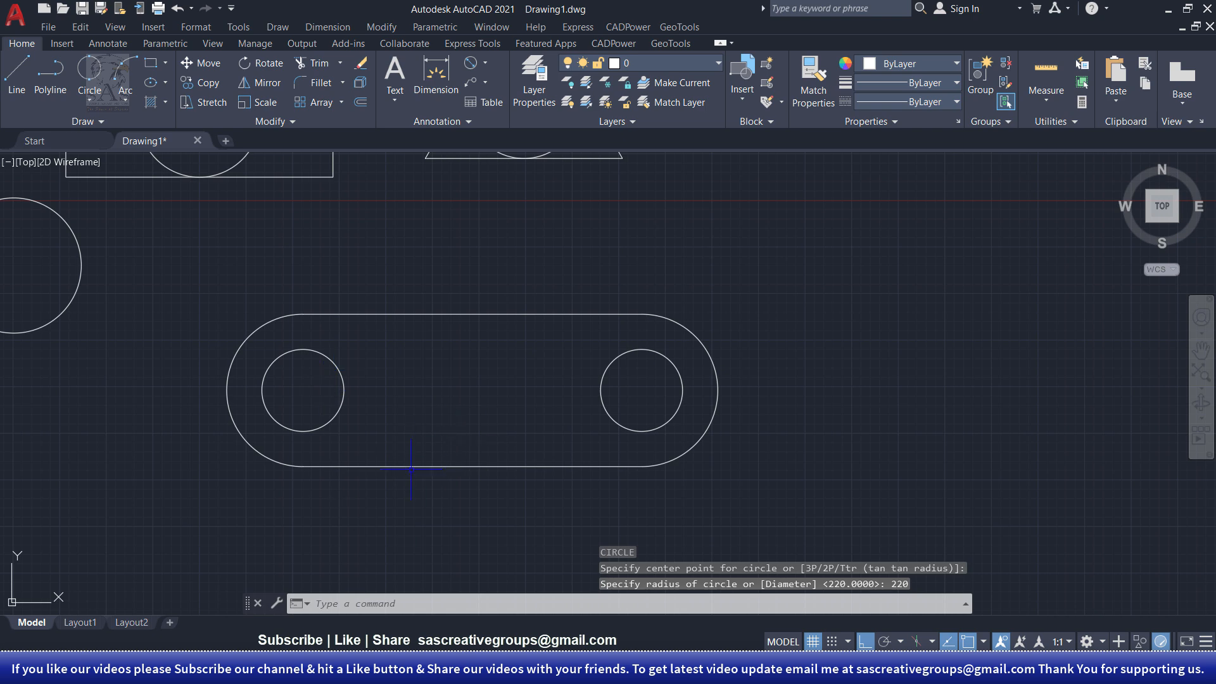
Draw a centre-radius circle of radius 200 in the free area to the right of the triangle and slot.
middle_click_drag(632, 376, 452, 369)
middle_click_drag(648, 362, 447, 375)
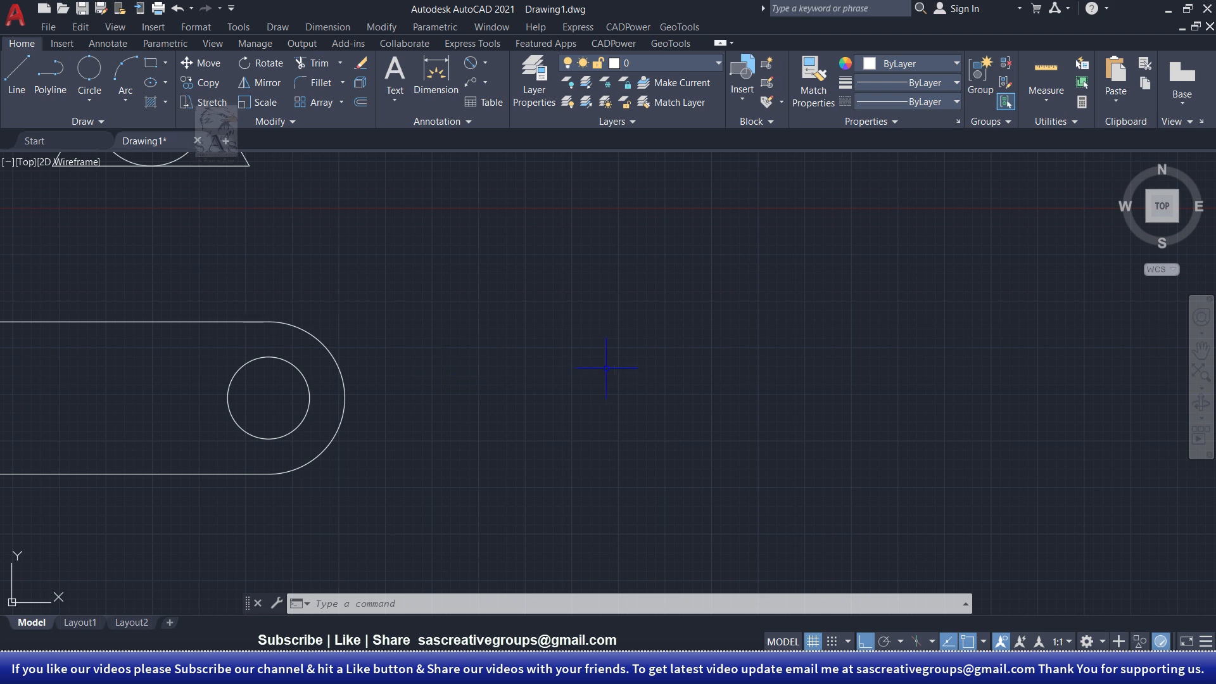
mouse_move(606, 368)
middle_mouse_down()
mouse_move(649, 401)
mouse_move(703, 372)
mouse_move(616, 415)
mouse_move(621, 402)
mouse_move(473, 398)
middle_mouse_up()
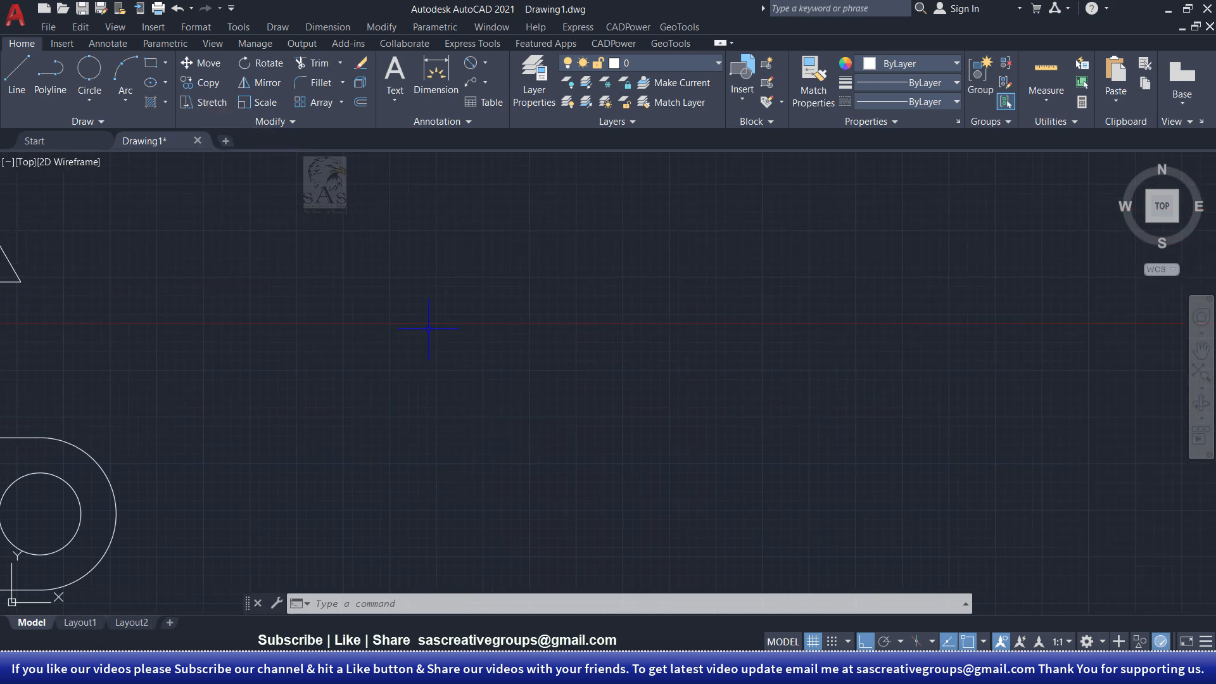
left_click(90, 65)
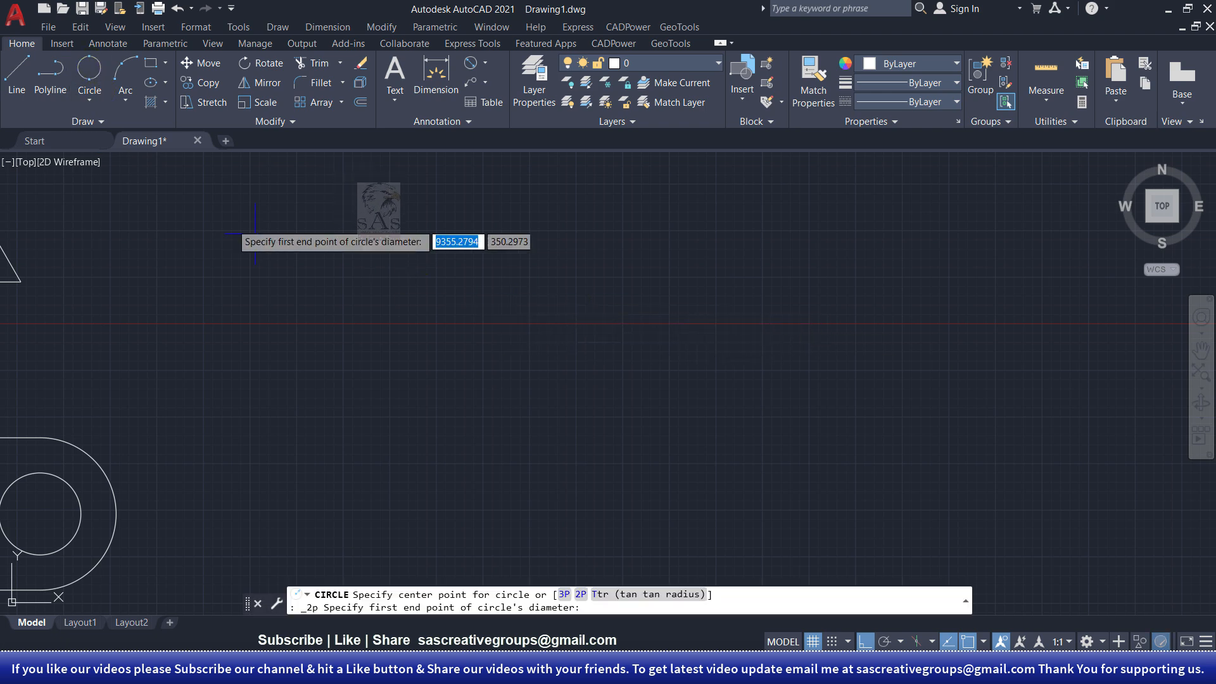
left_click(89, 99)
left_click(38, 125)
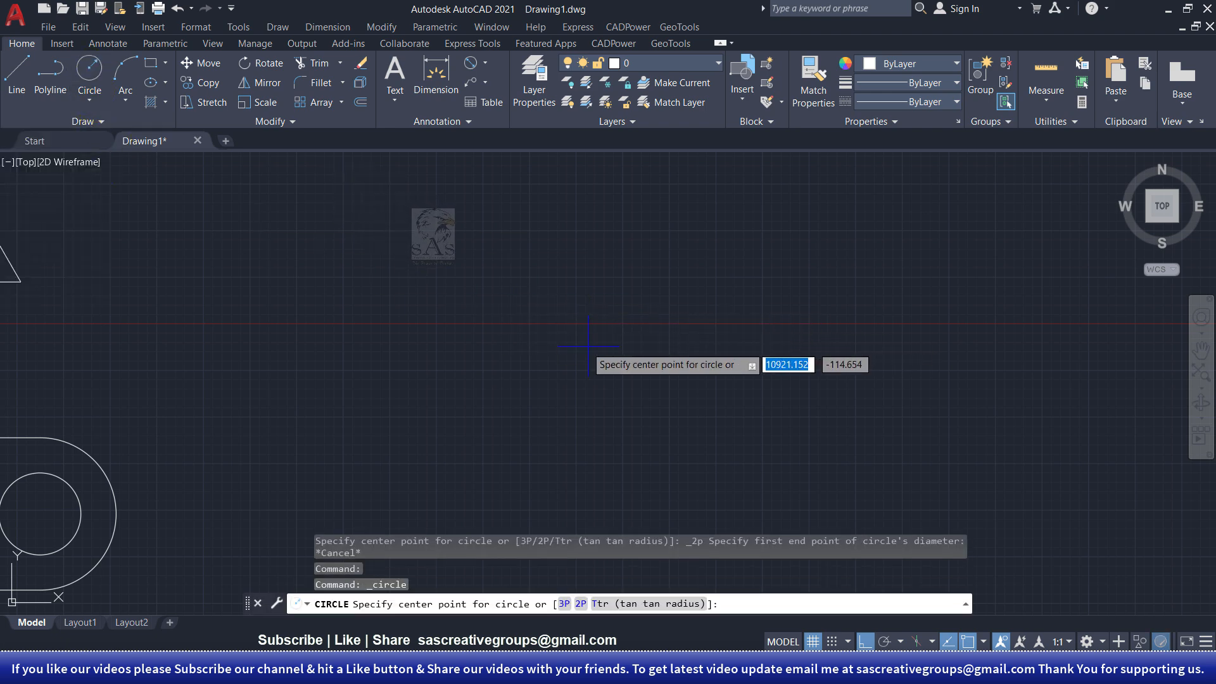
left_click(487, 308)
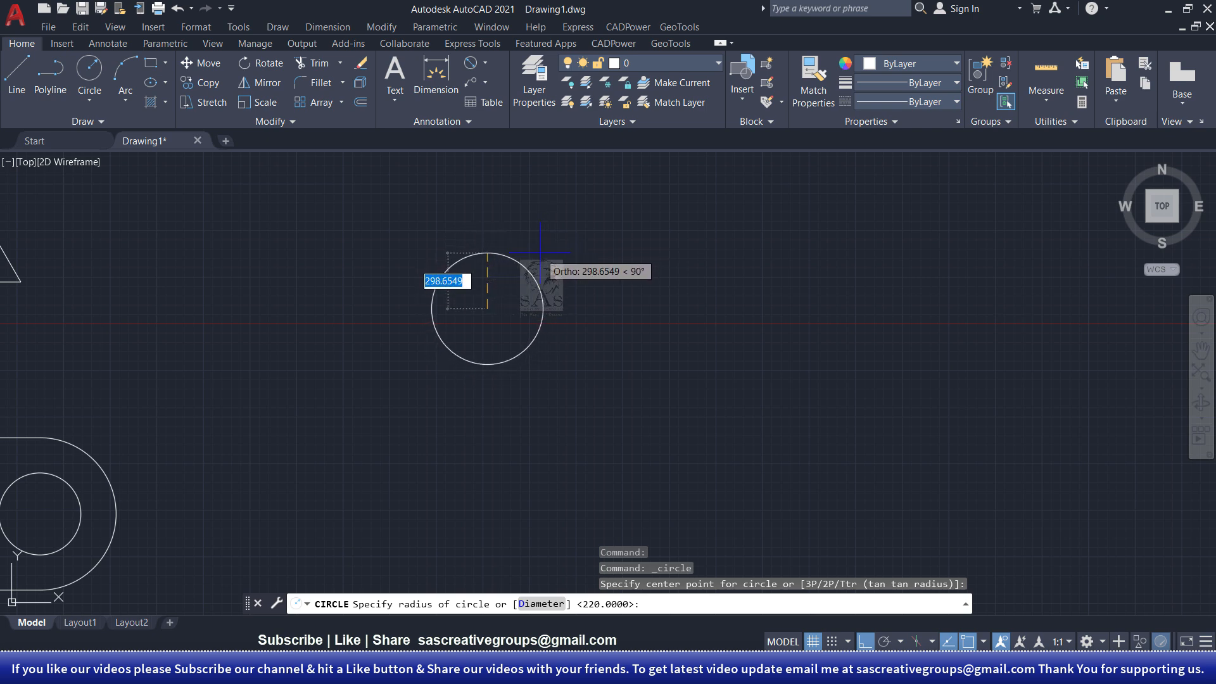
type("200")
key("Return")
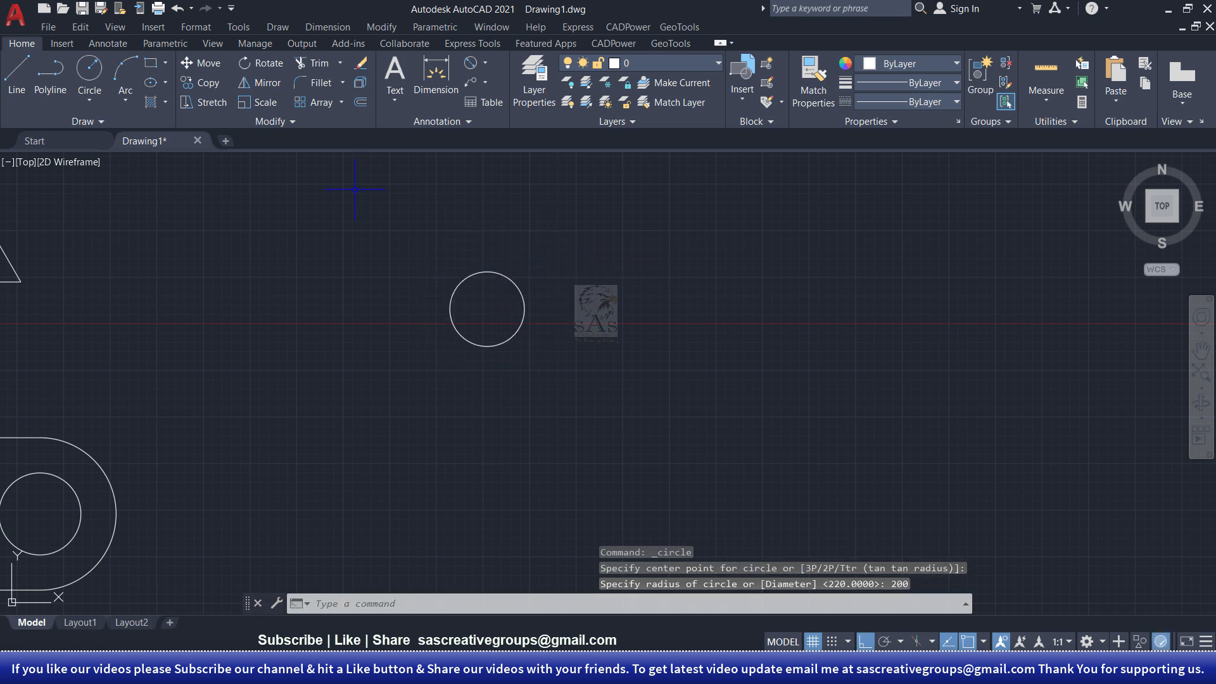
Copy the radius 200 circle from its centre about 1401 units down and to the left, with Ortho off.
left_click(206, 82)
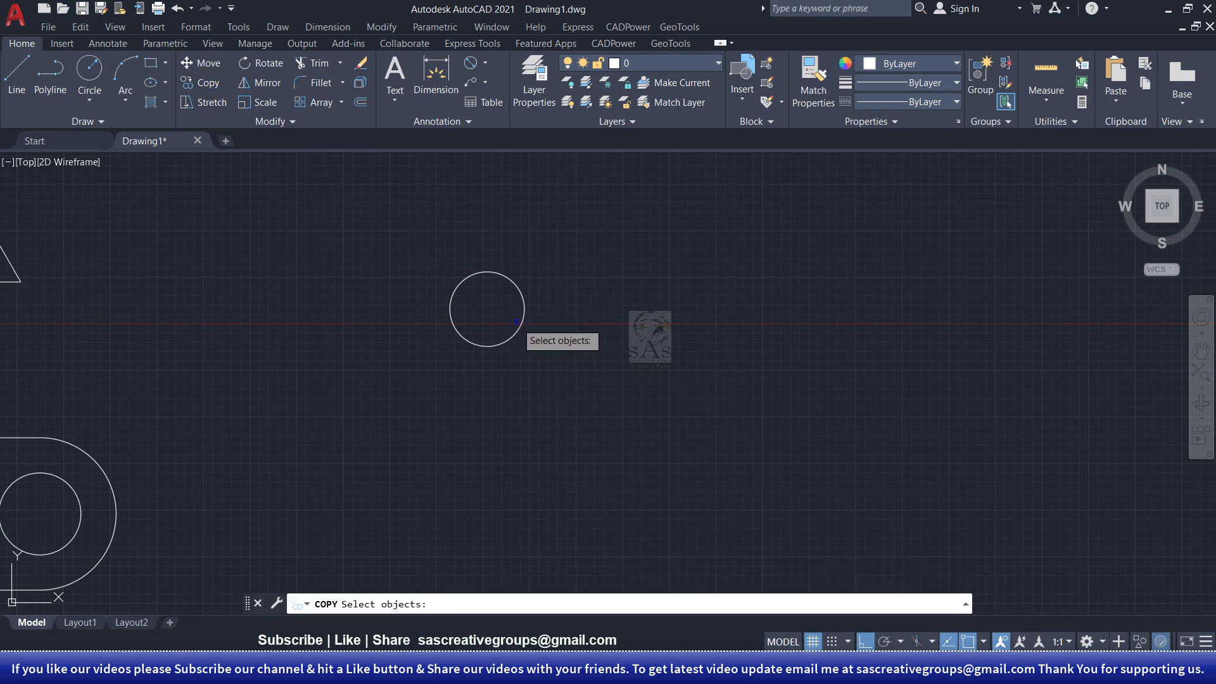
left_click(518, 323)
key("Return")
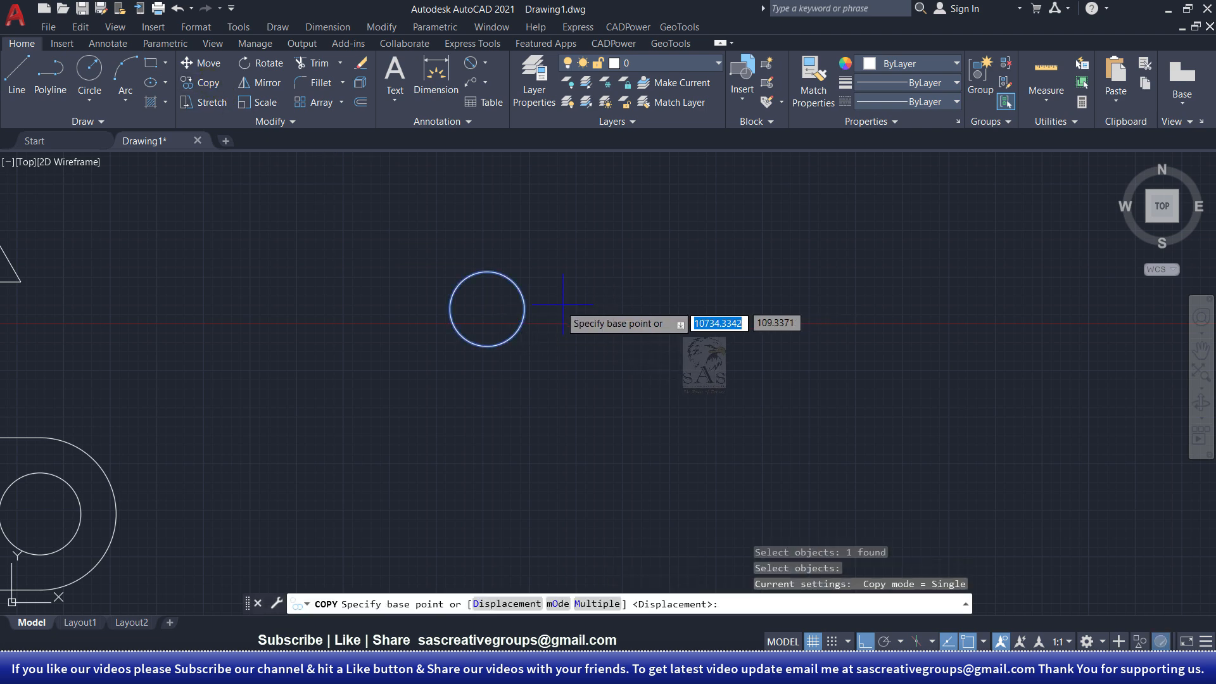
left_click(488, 309)
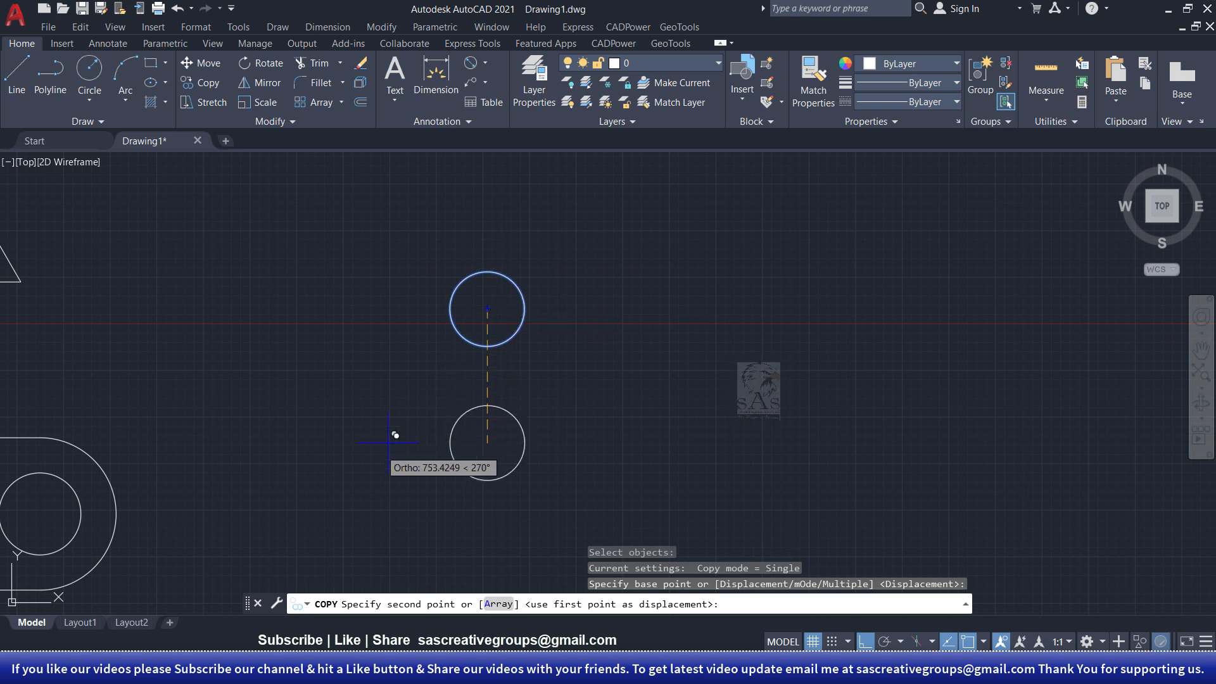
key("F8")
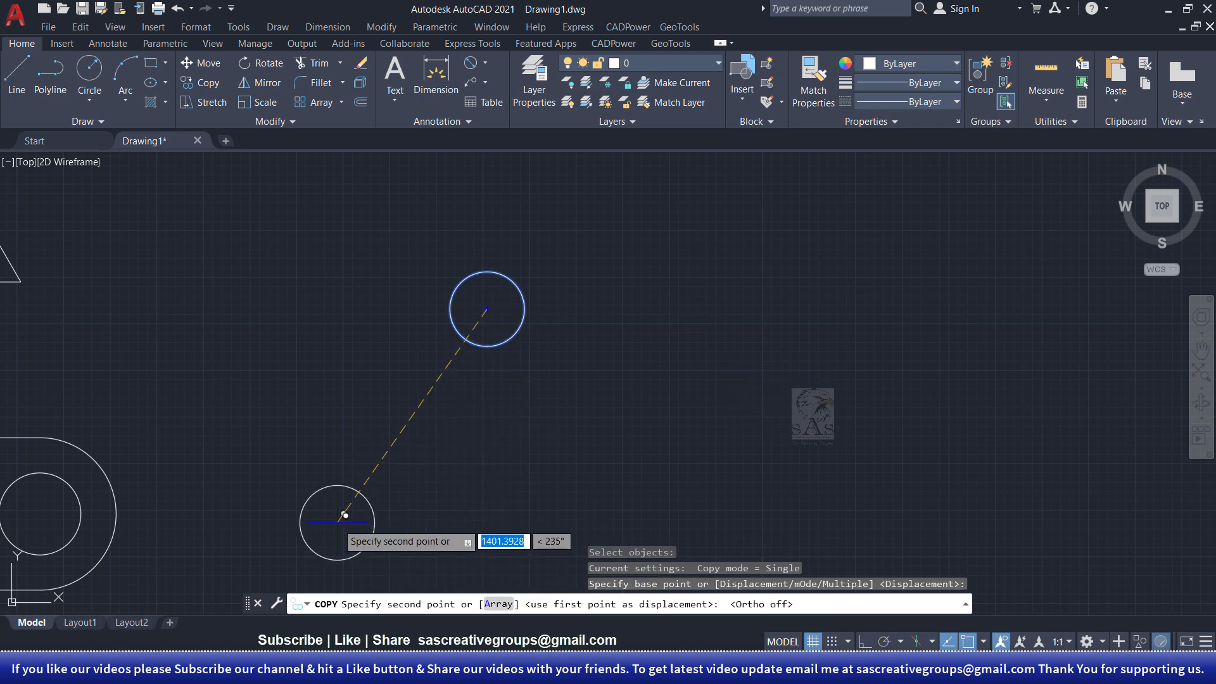
left_click(337, 522)
Copy the lower circle from its centre about 1664 units horizontally to the right, with Ortho on.
left_click(208, 83)
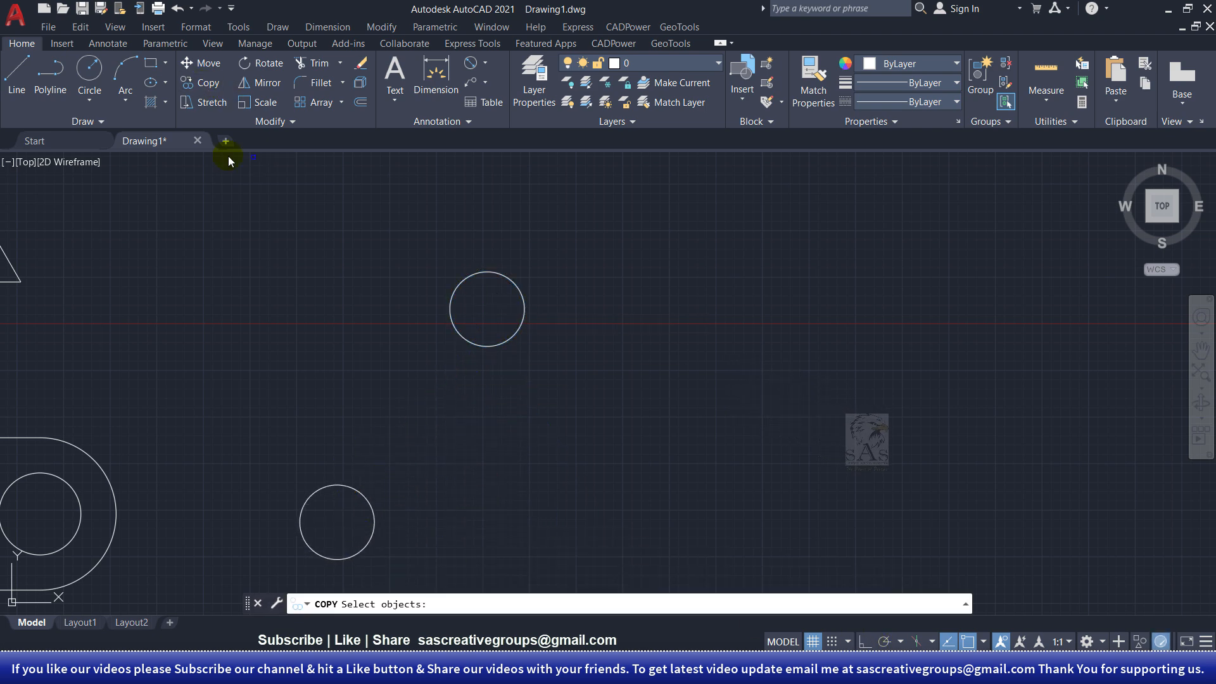
left_click(371, 537)
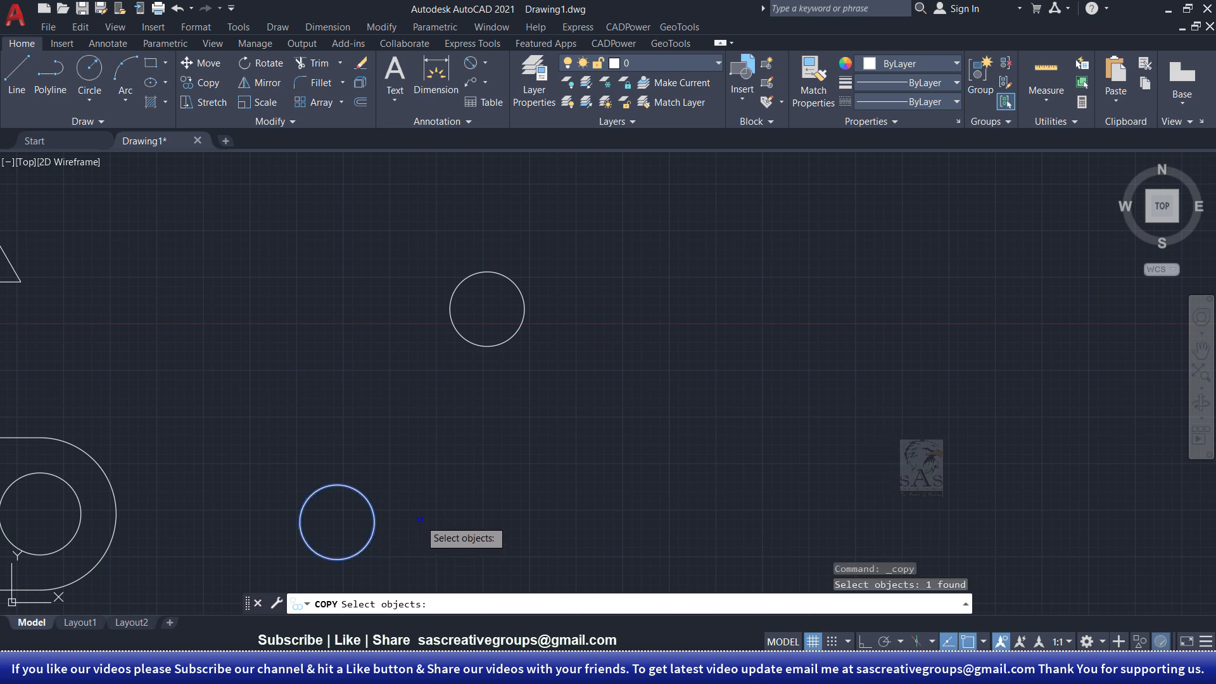
key("Return")
left_click(864, 642)
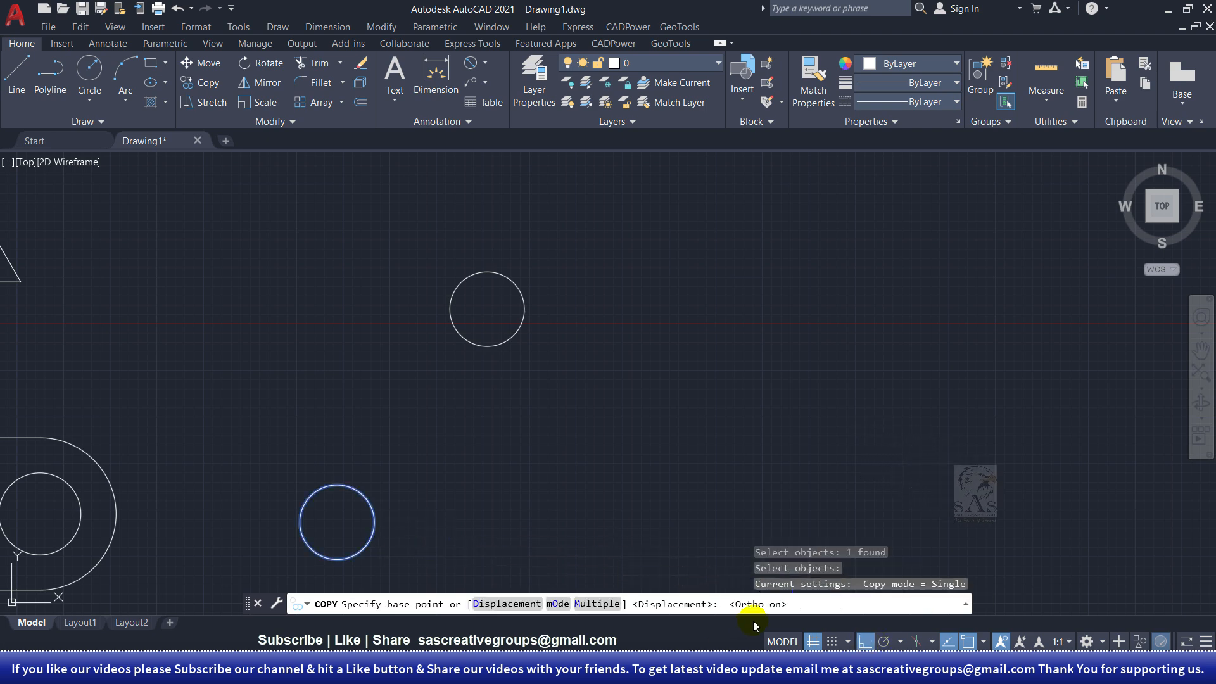
left_click(338, 522)
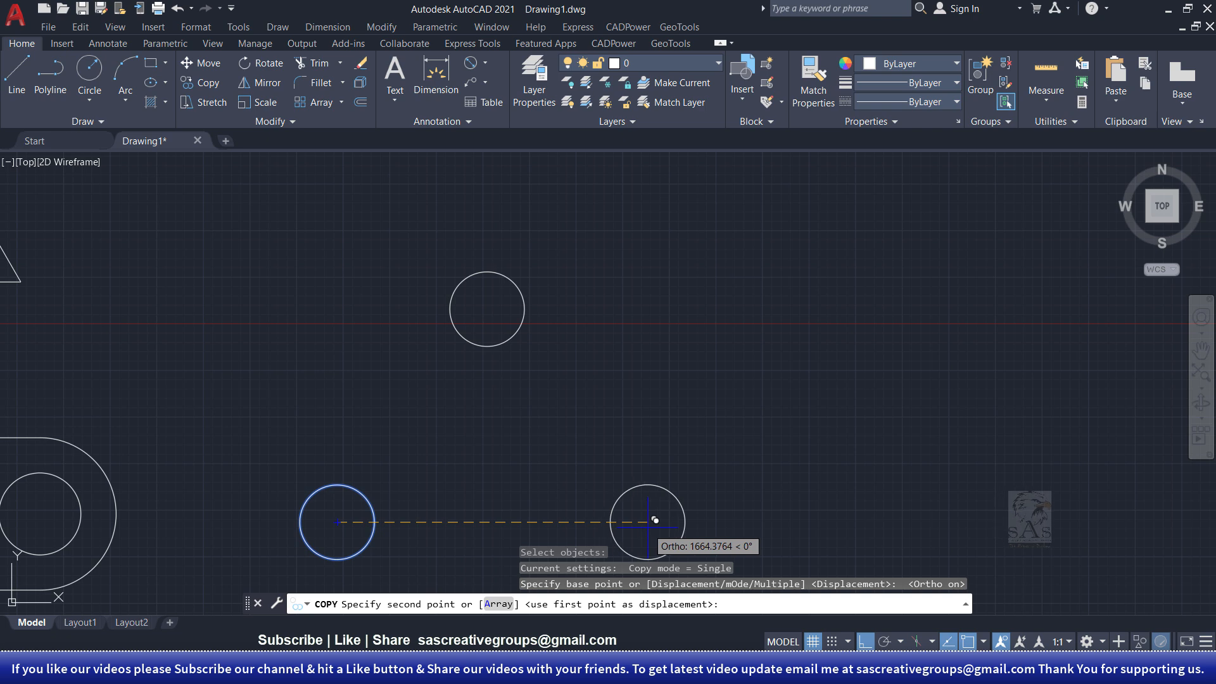
key("Escape")
middle_click_drag(499, 402, 522, 271)
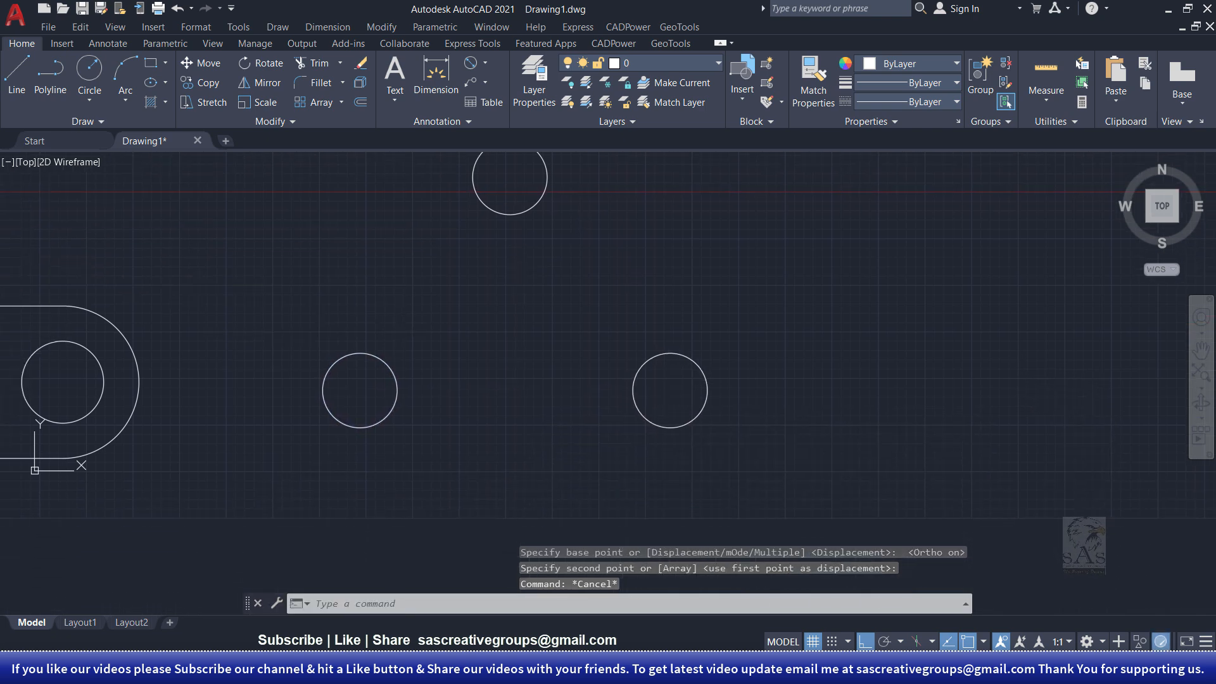
Draw a Tan Tan Radius circle touching the upper and lower-right small circles, picking two points for a radius of about 1397.
scroll(504, 365, "down", 4)
middle_click_drag(502, 359, 340, 357)
scroll(340, 356, "up", 2)
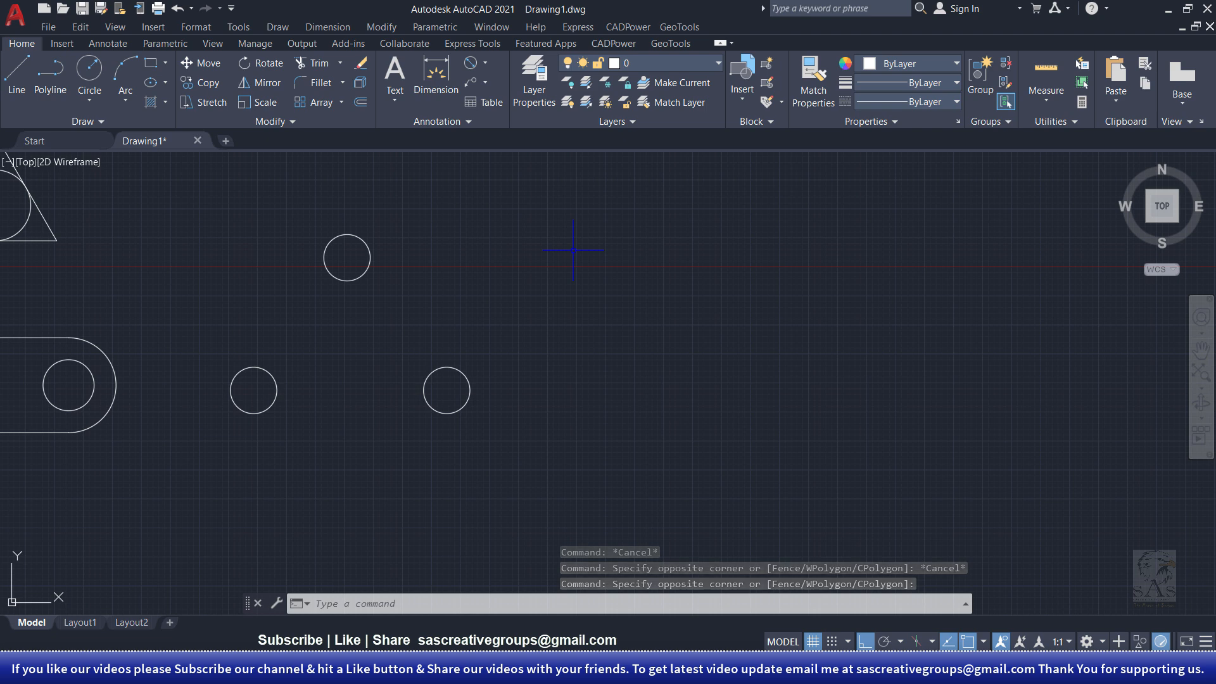
type("c")
key("Return")
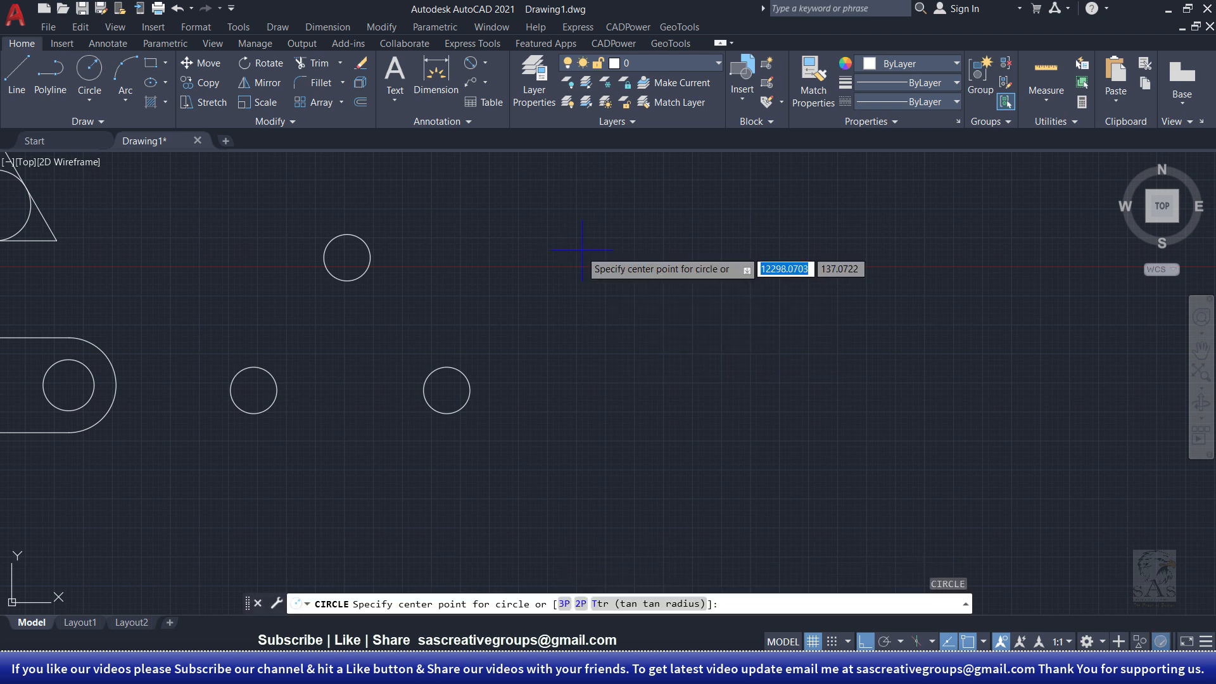
right_click(470, 241)
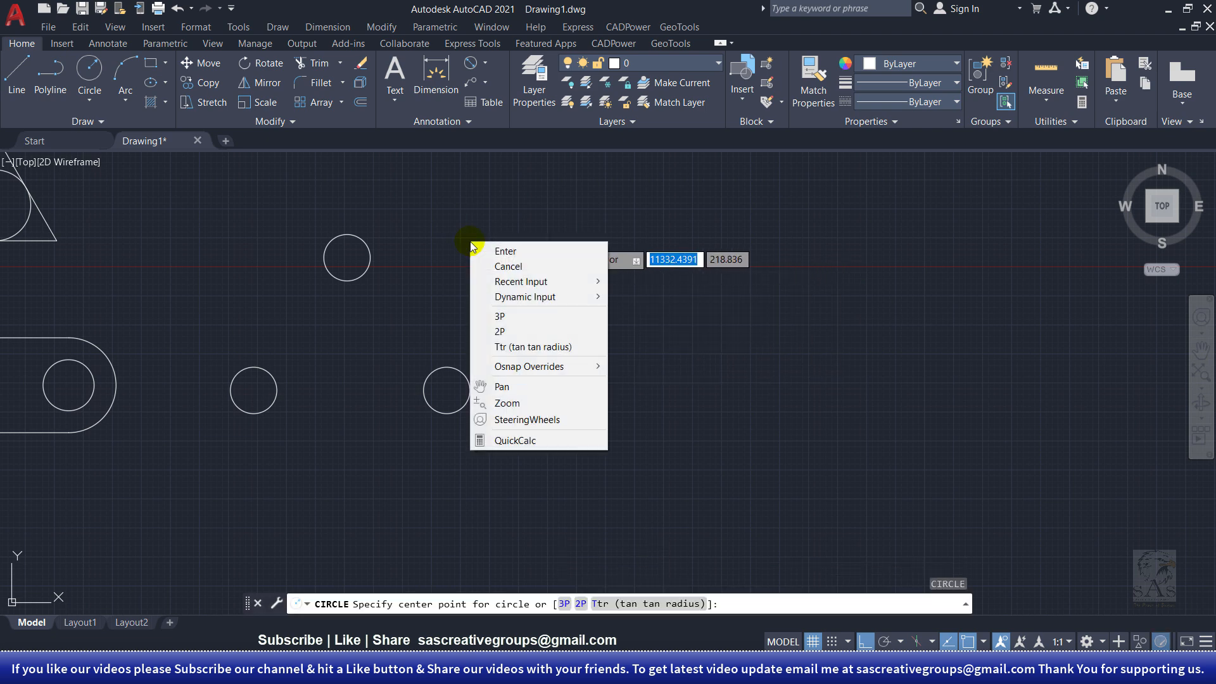
left_click(553, 348)
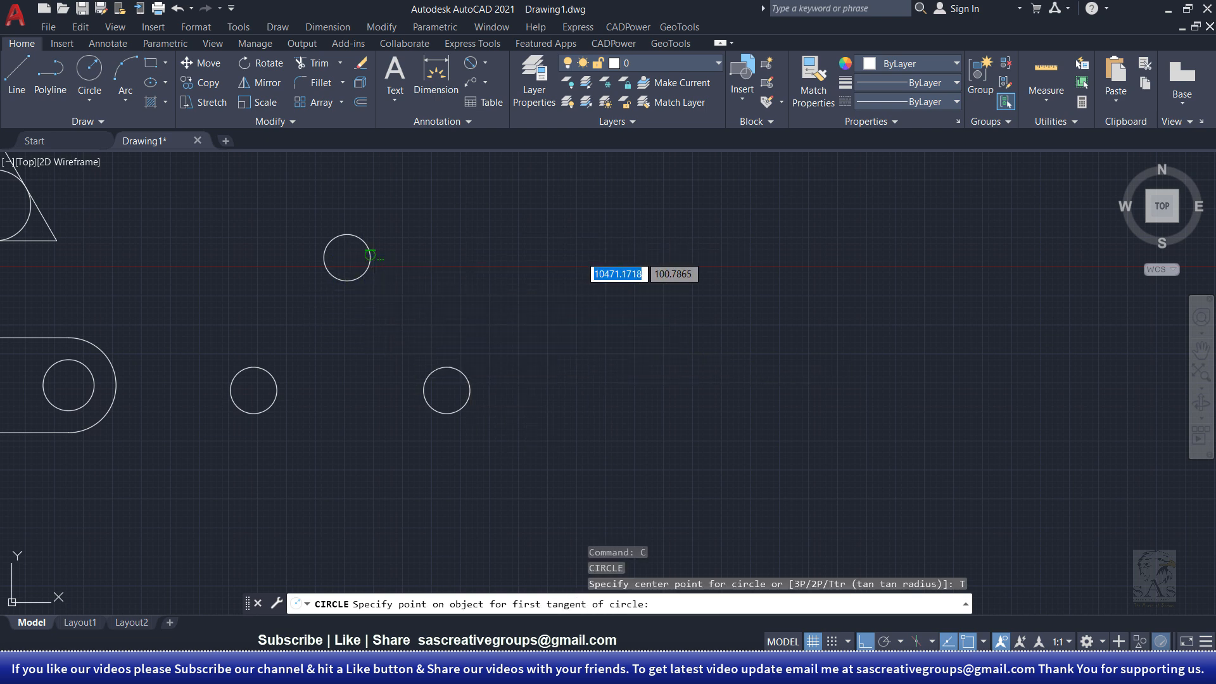
left_click(371, 254)
left_click(432, 372)
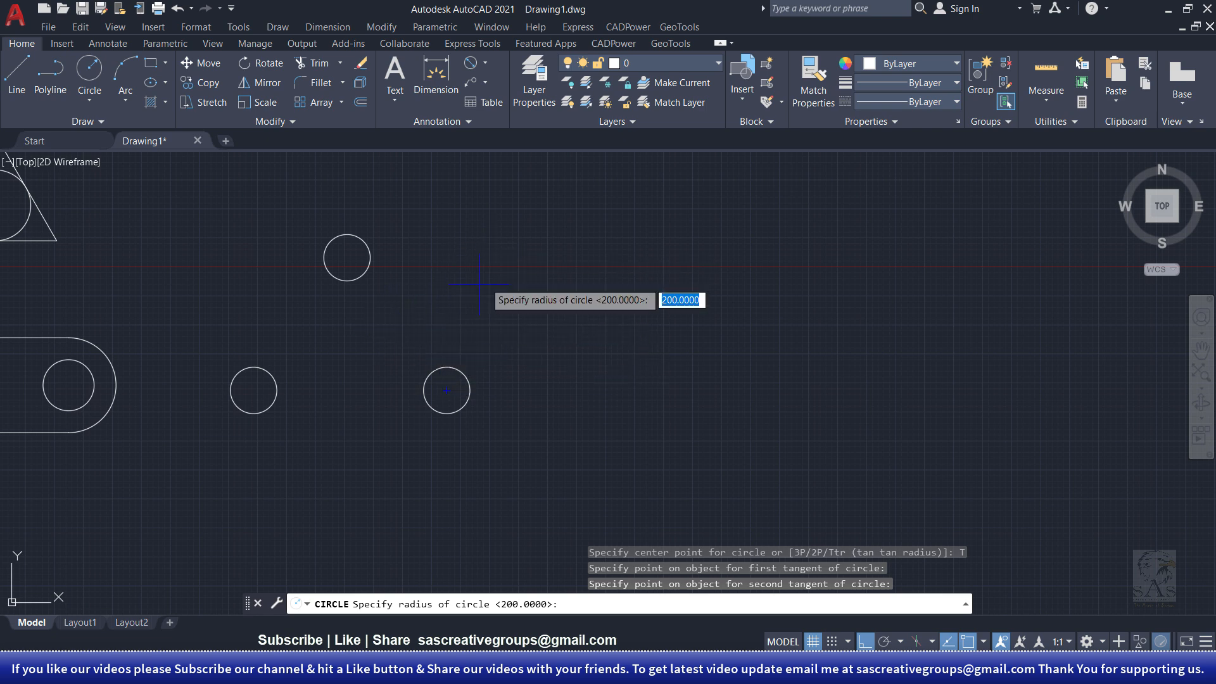
left_click(367, 331)
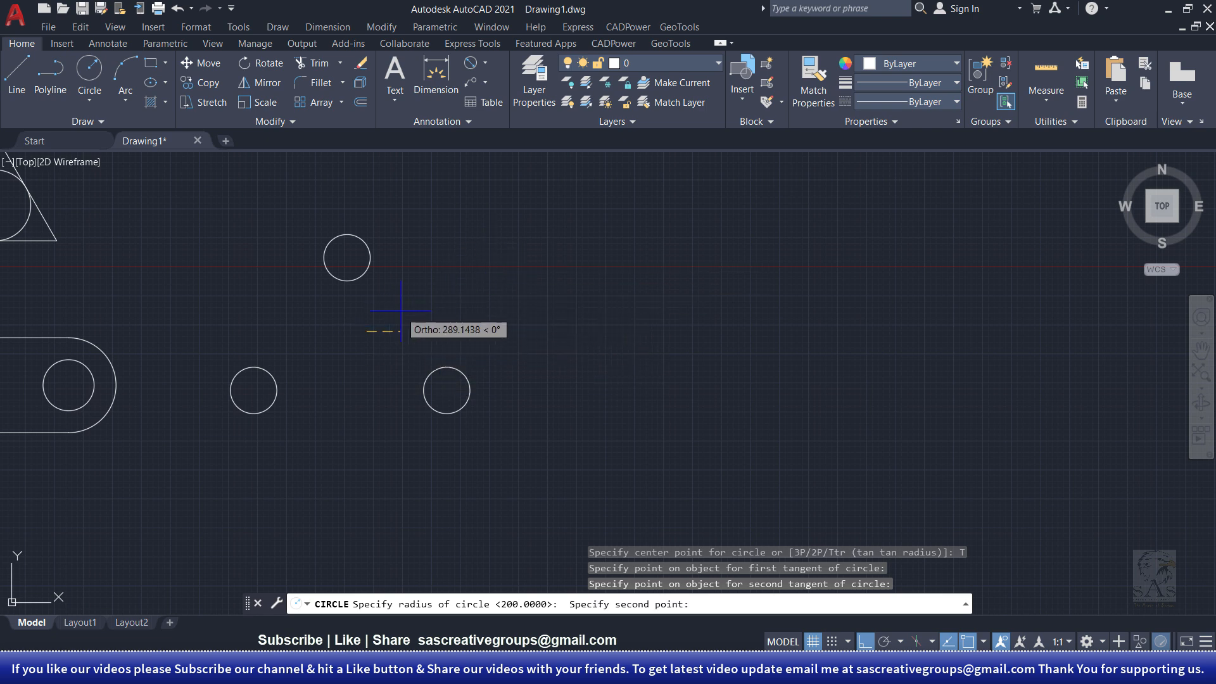
left_click(529, 330)
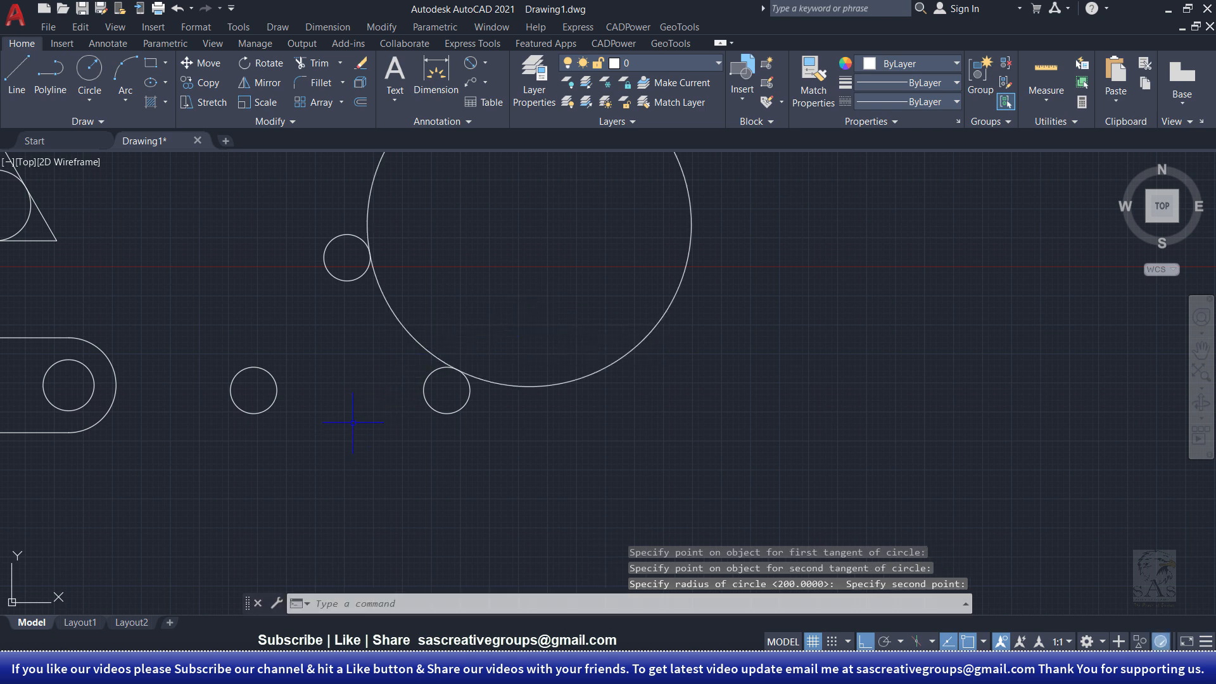
Draw a Tan Tan Radius circle touching the upper and lower-left small circles, accepting the default radius of 1396.6192.
middle_click_drag(353, 423, 497, 424)
left_click(96, 67)
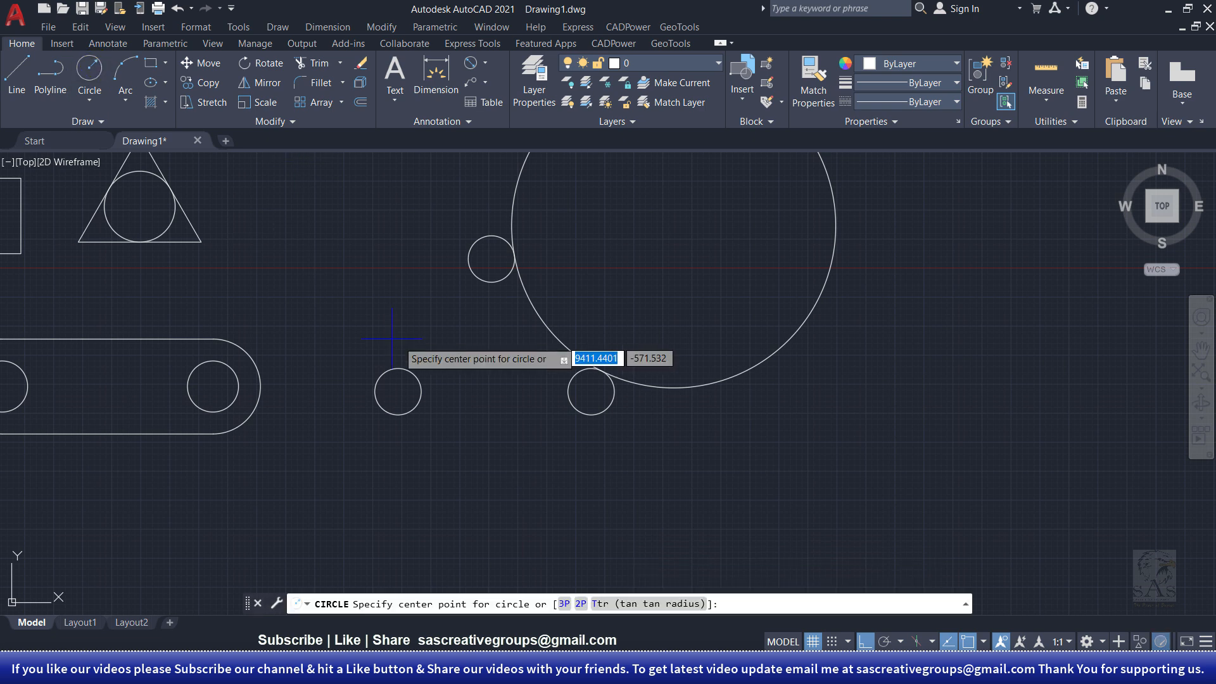
left_click(626, 607)
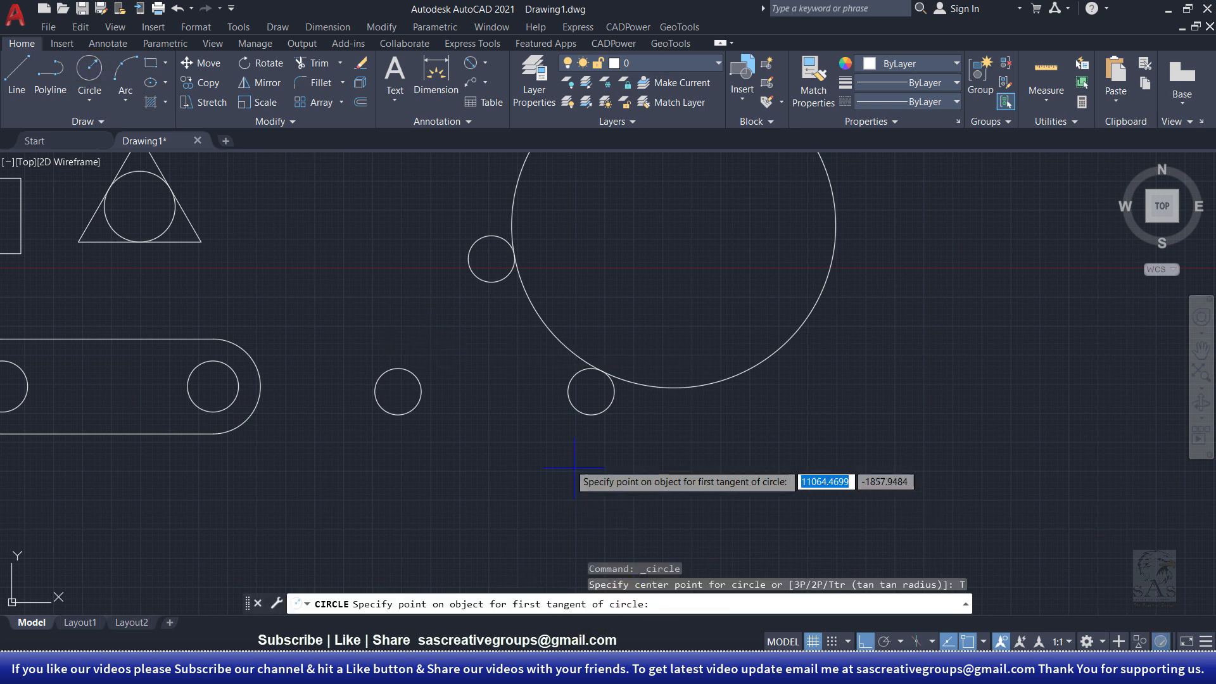
left_click(473, 273)
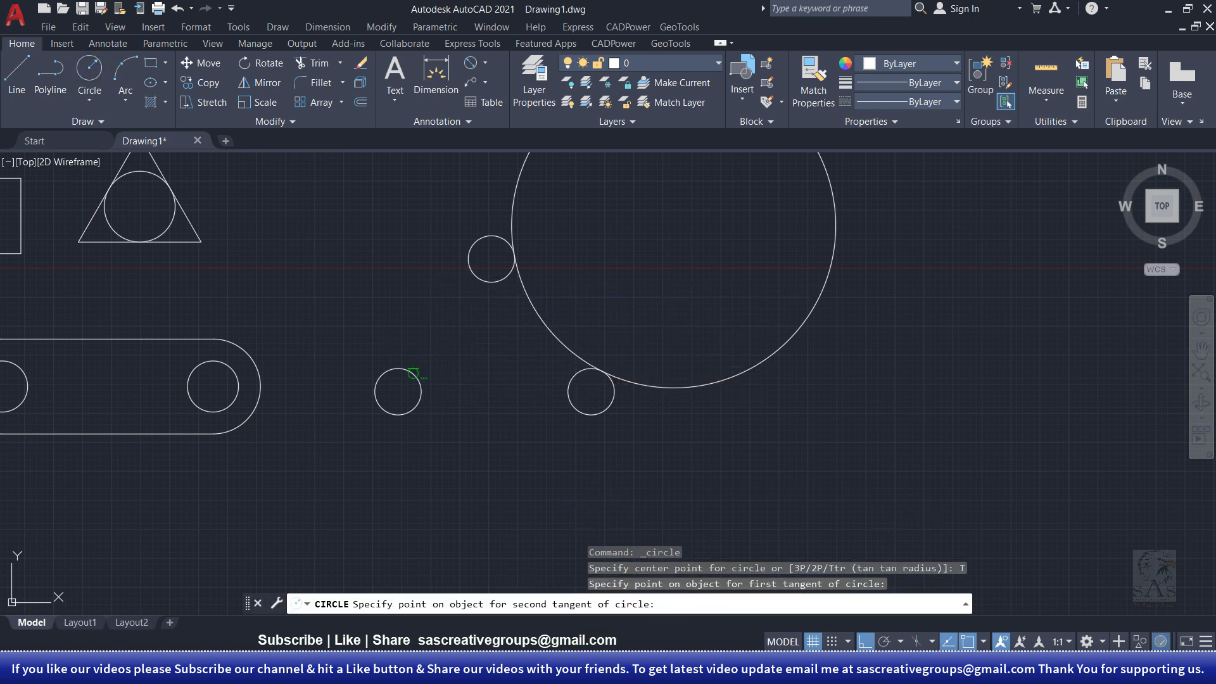
left_click(412, 369)
left_click(413, 370)
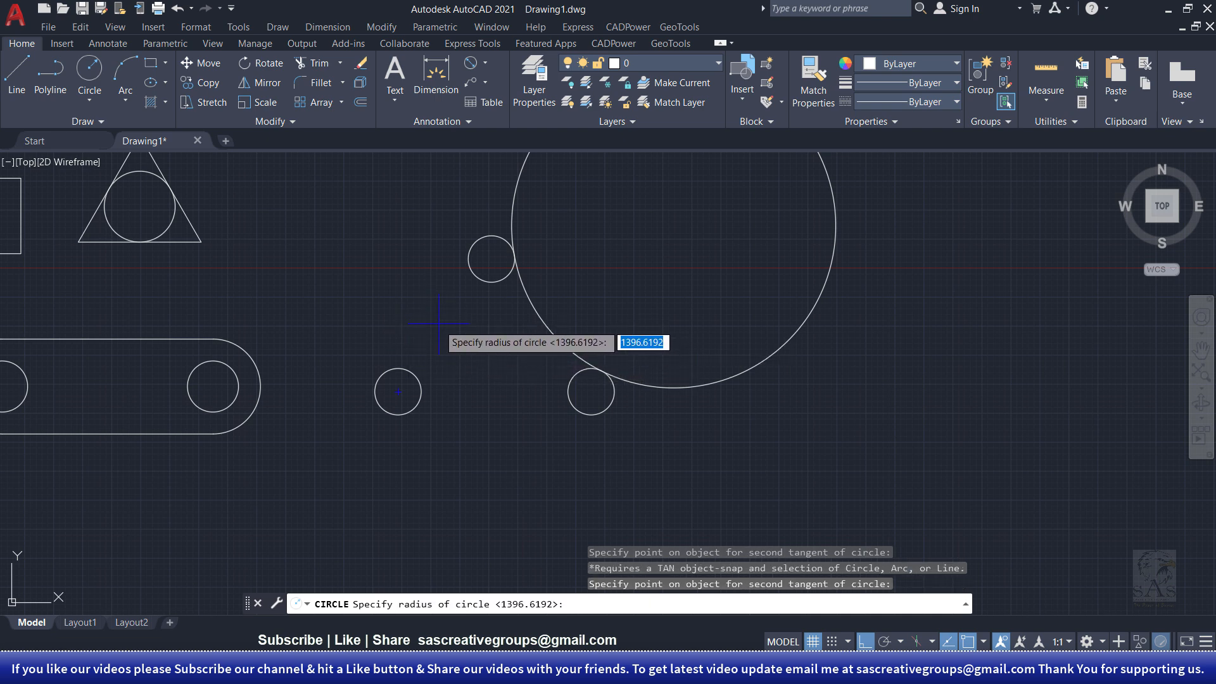
key("Return")
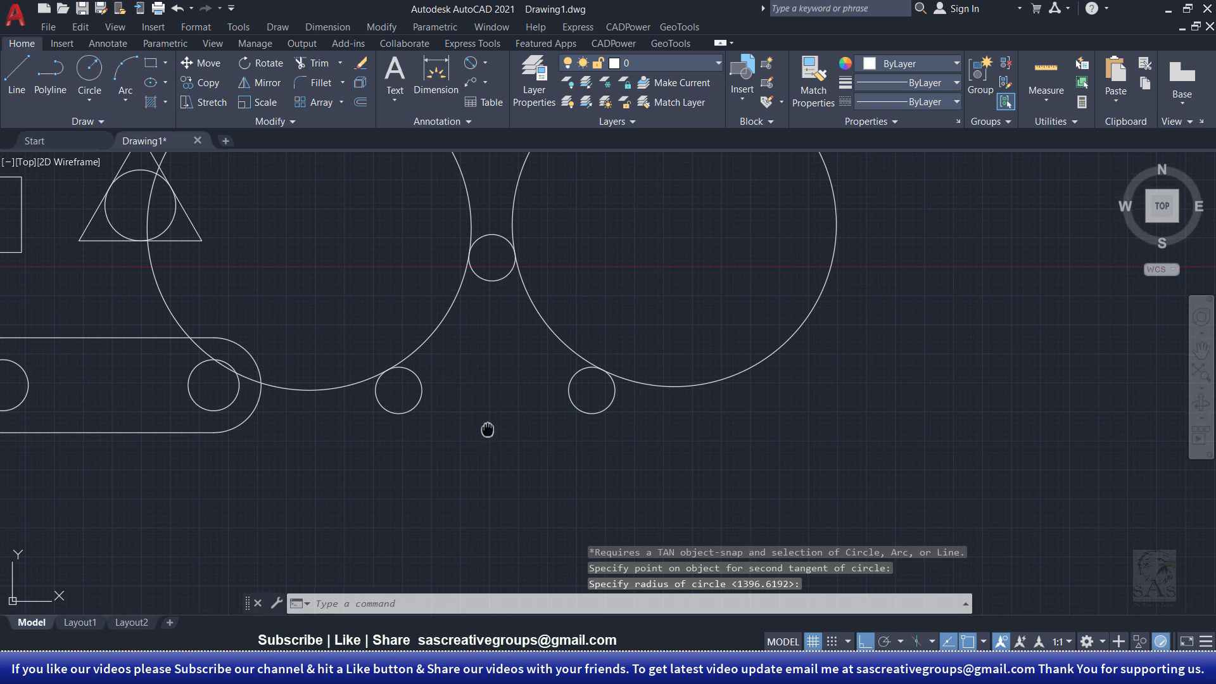
Draw a Tan Tan Radius circle touching the lower-left and lower-right small circles from below, accepting the default radius of 1396.6192.
middle_click_drag(486, 428, 502, 348)
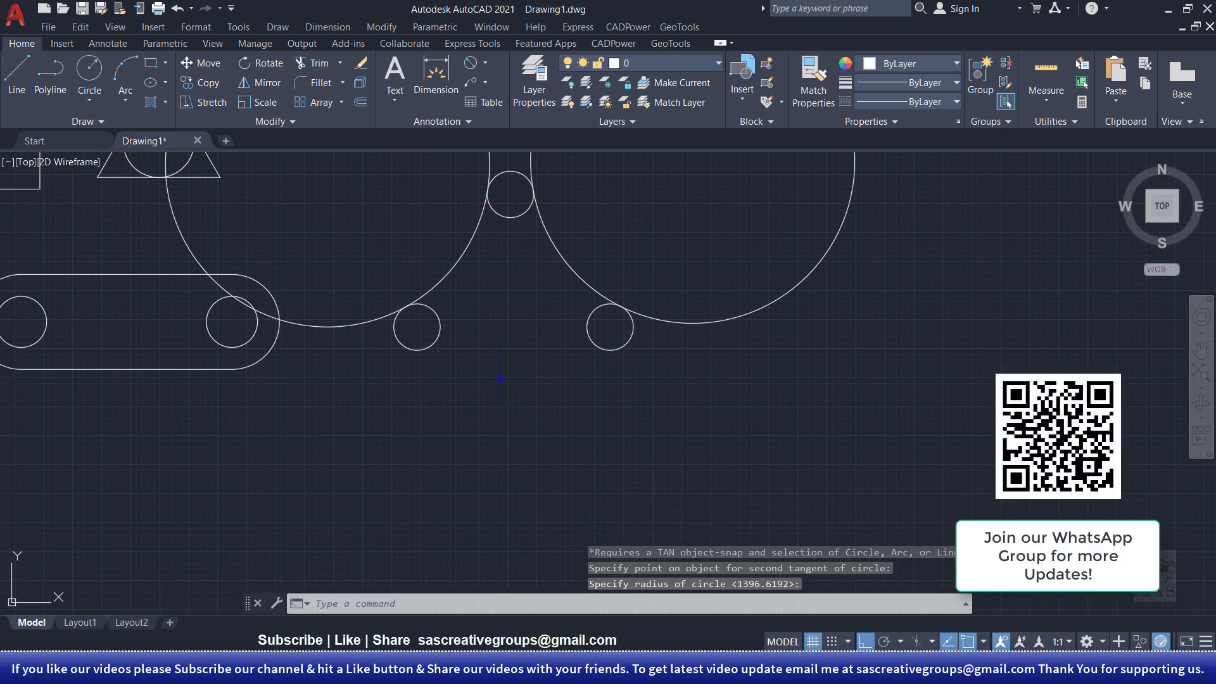
key("Escape")
type("c")
key("Return")
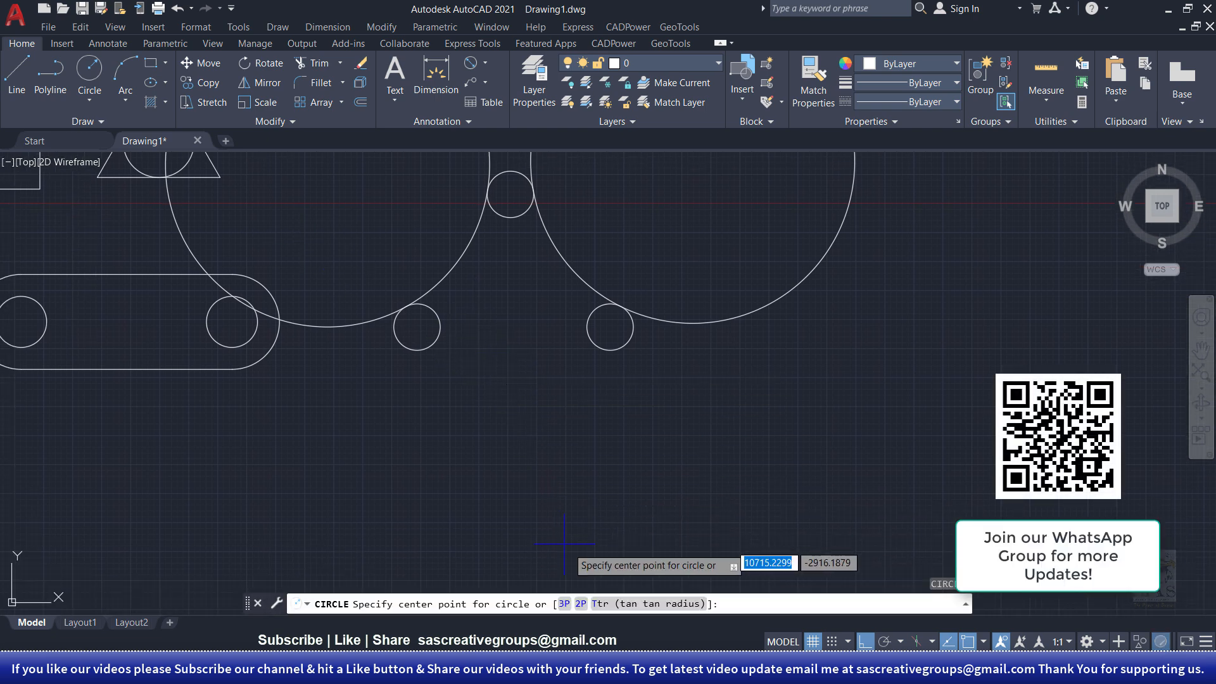
left_click(652, 603)
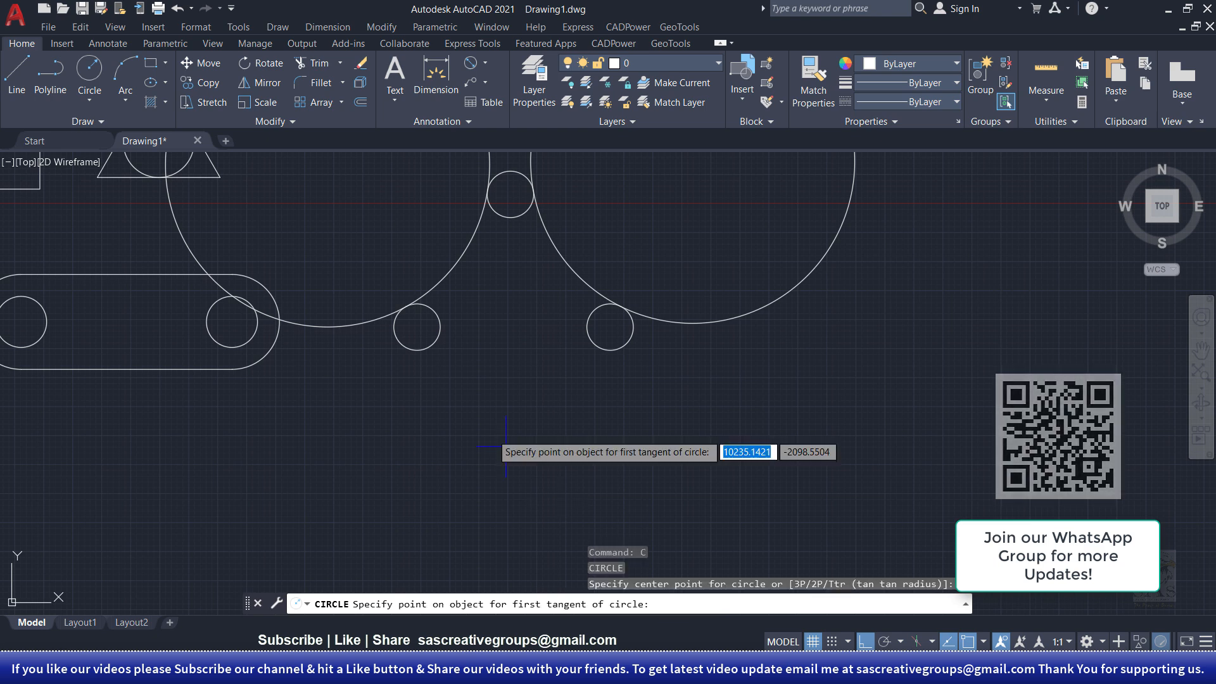
left_click(435, 342)
left_click(590, 339)
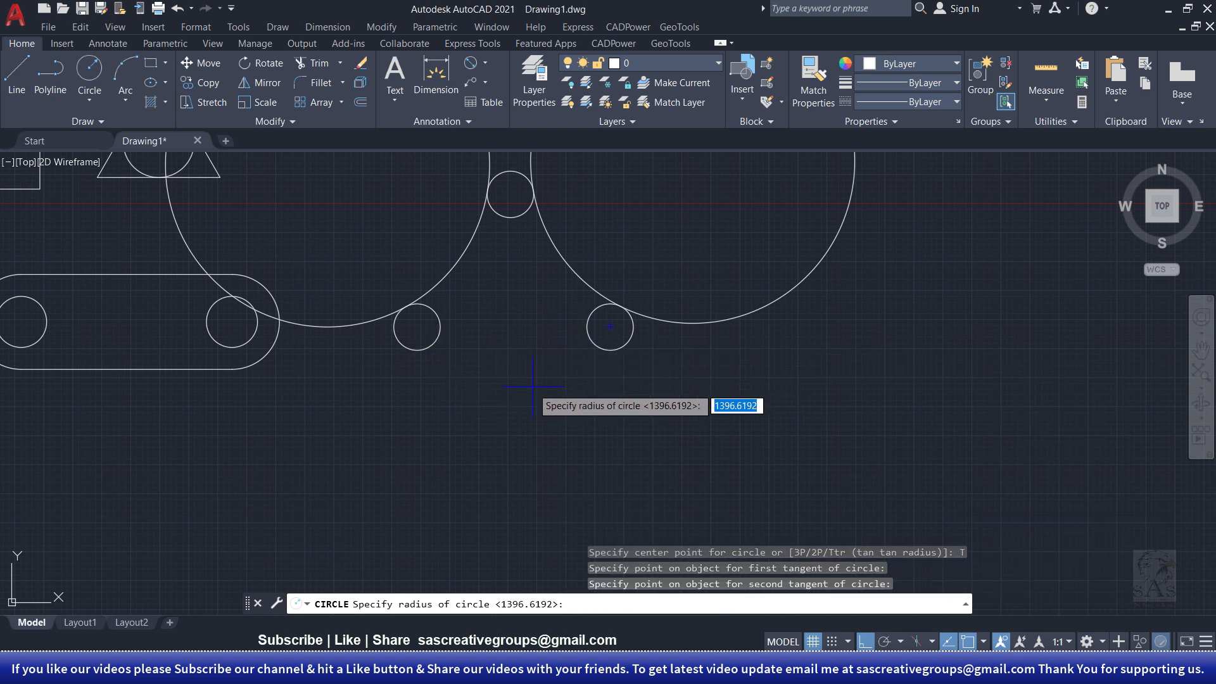
key("Return")
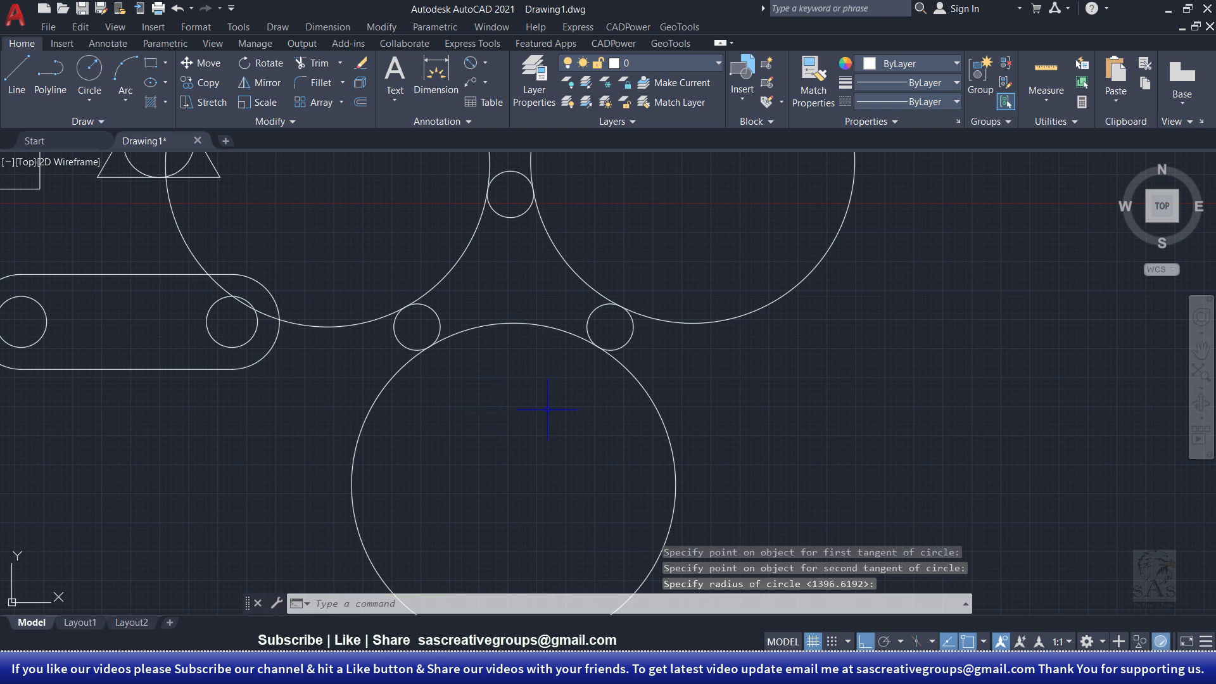
Trim the outer portions of the three large circles, leaving only the inward-curving arcs that connect the three small circles.
type("tr")
key("Return")
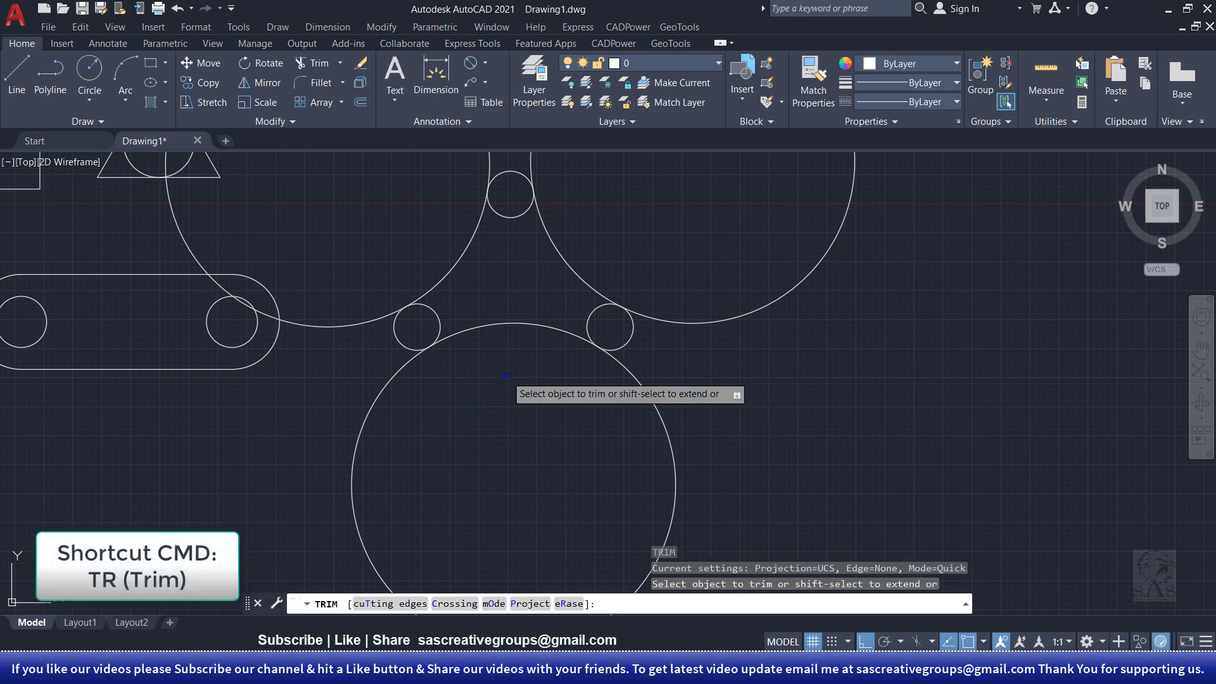
left_click(623, 395)
left_click(659, 371)
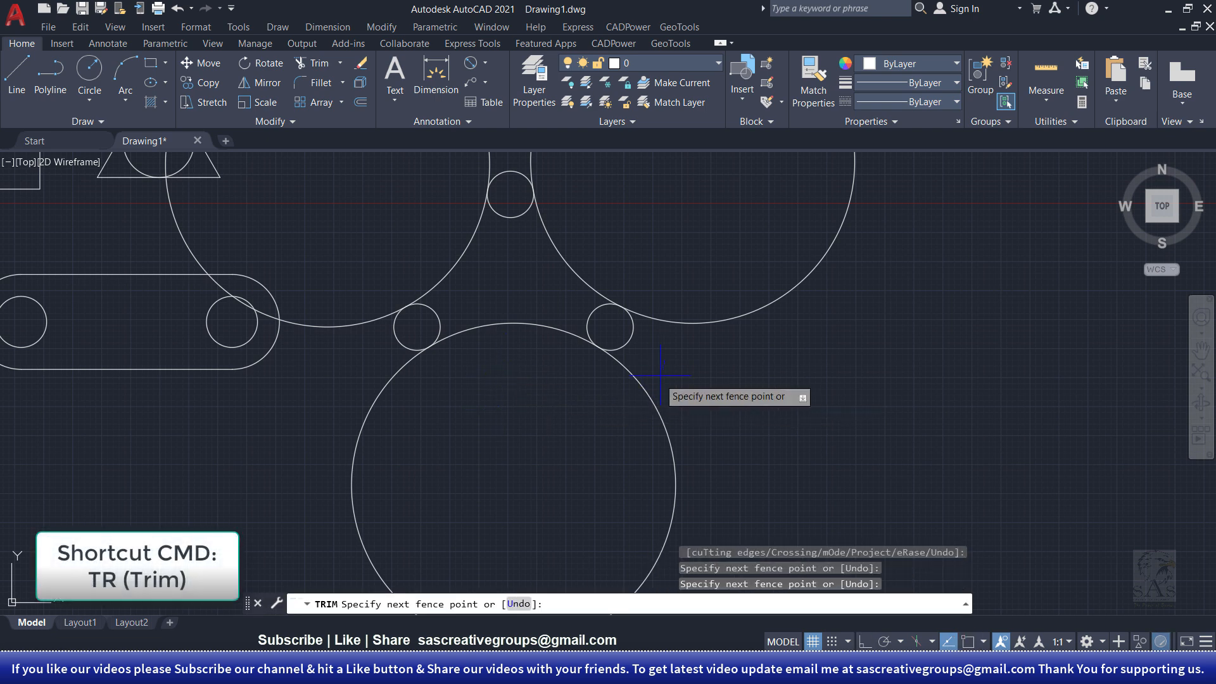
left_click_drag(710, 303, 703, 352)
middle_click_drag(458, 298, 457, 385)
scroll(457, 384, "up", 4)
middle_click_drag(325, 432, 696, 241)
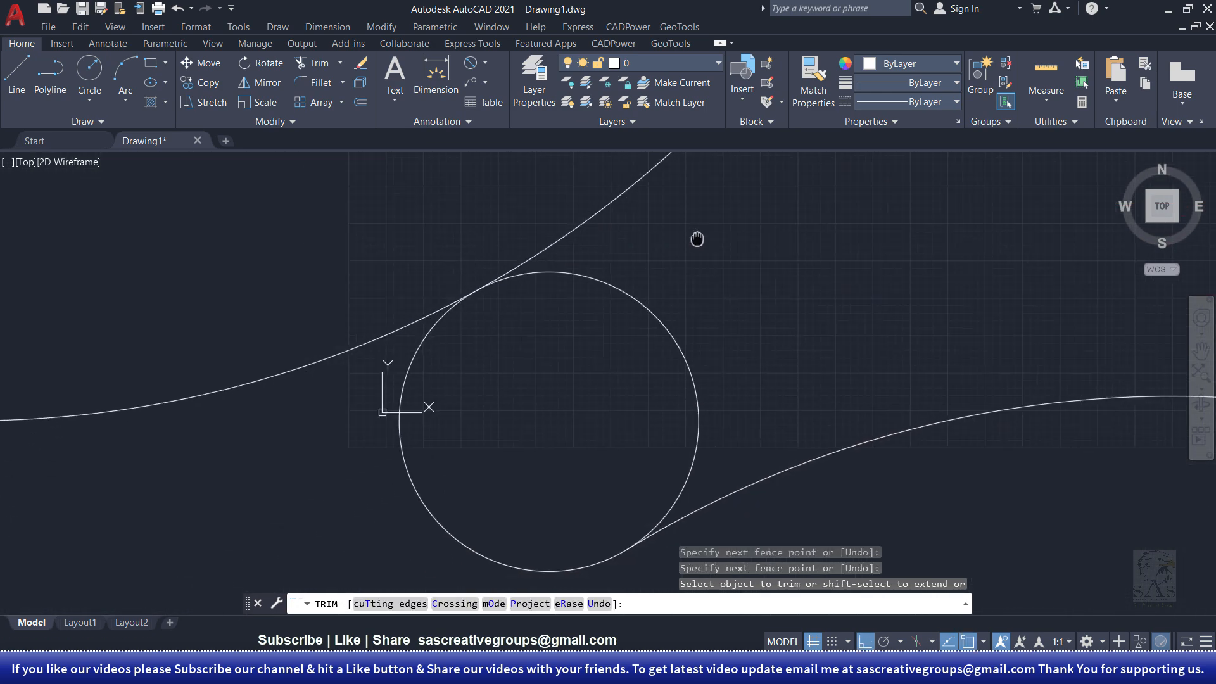
scroll(470, 359, "down", 2)
middle_click_drag(521, 294, 374, 501)
middle_click_drag(332, 347, 280, 335)
mouse_move(178, 520)
left_mouse_down()
mouse_move(145, 572)
mouse_move(168, 526)
left_mouse_up()
key("Escape")
scroll(190, 506, "down", 6)
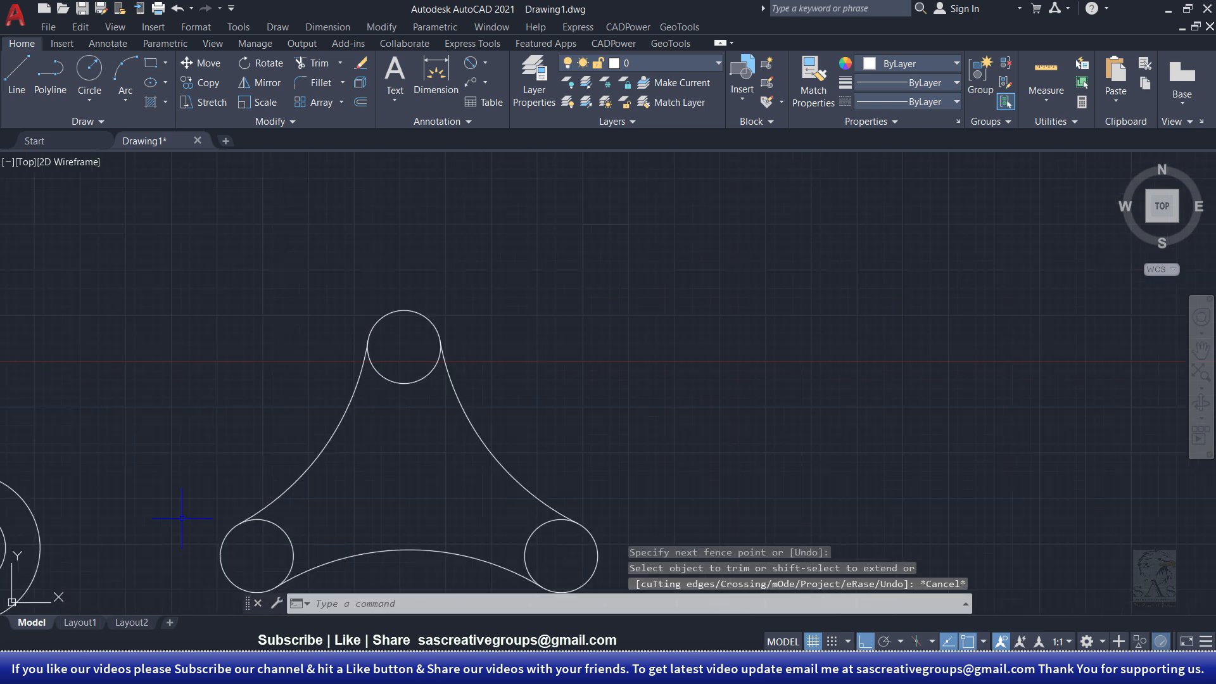
Draw a centre-radius circle in the middle of the three-armed shape, slightly smaller than its corner circles.
middle_click_drag(231, 486, 693, 502)
scroll(289, 448, "up", 8)
scroll(531, 389, "down", 4)
mouse_move(529, 390)
middle_mouse_down()
mouse_move(420, 337)
mouse_move(563, 351)
middle_mouse_up()
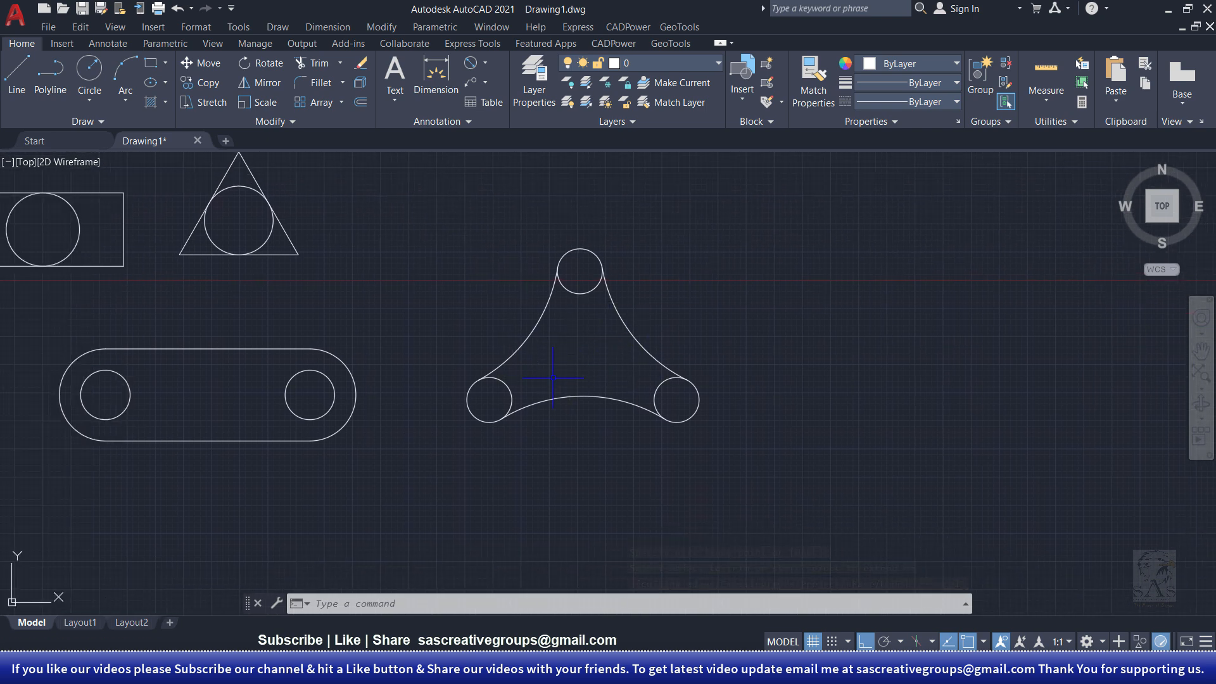
key("Escape")
type("c")
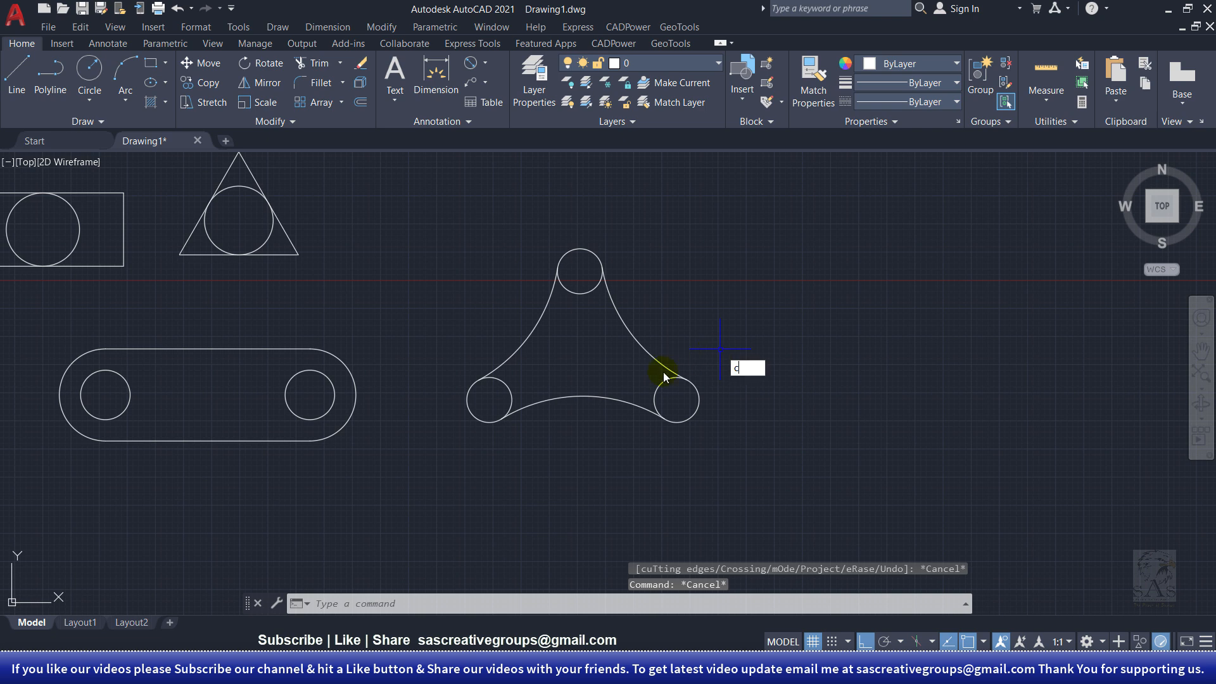
key("Return")
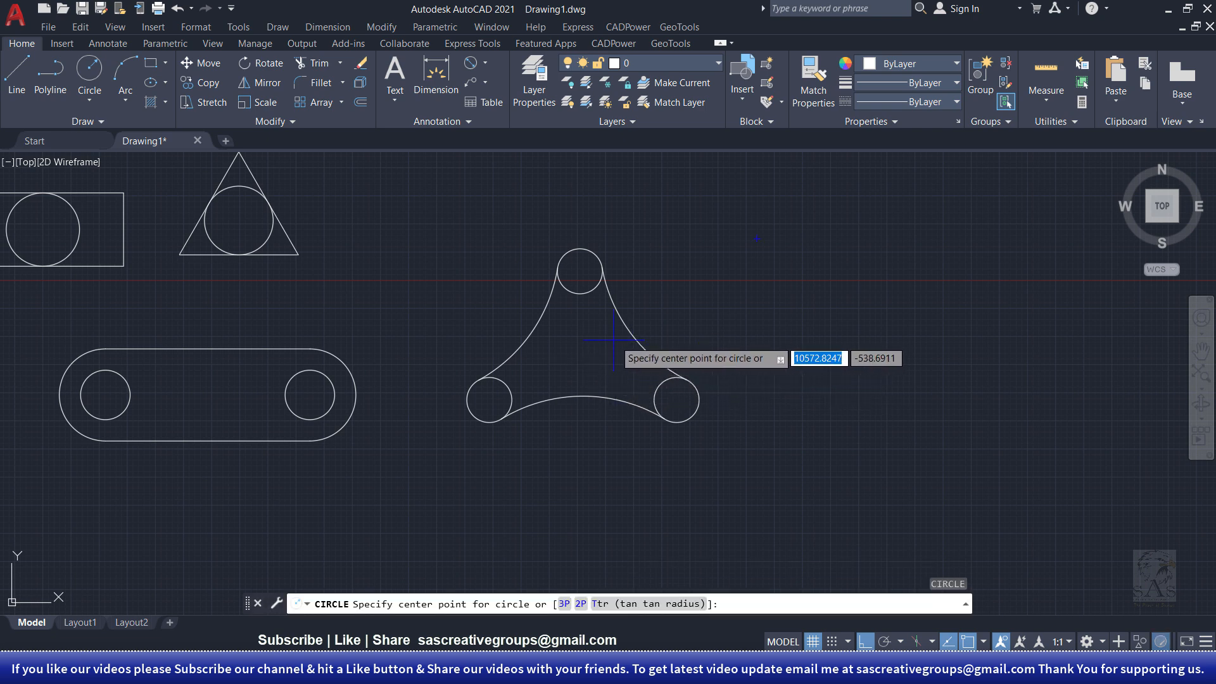
left_click(580, 347)
left_click(596, 335)
key("Escape")
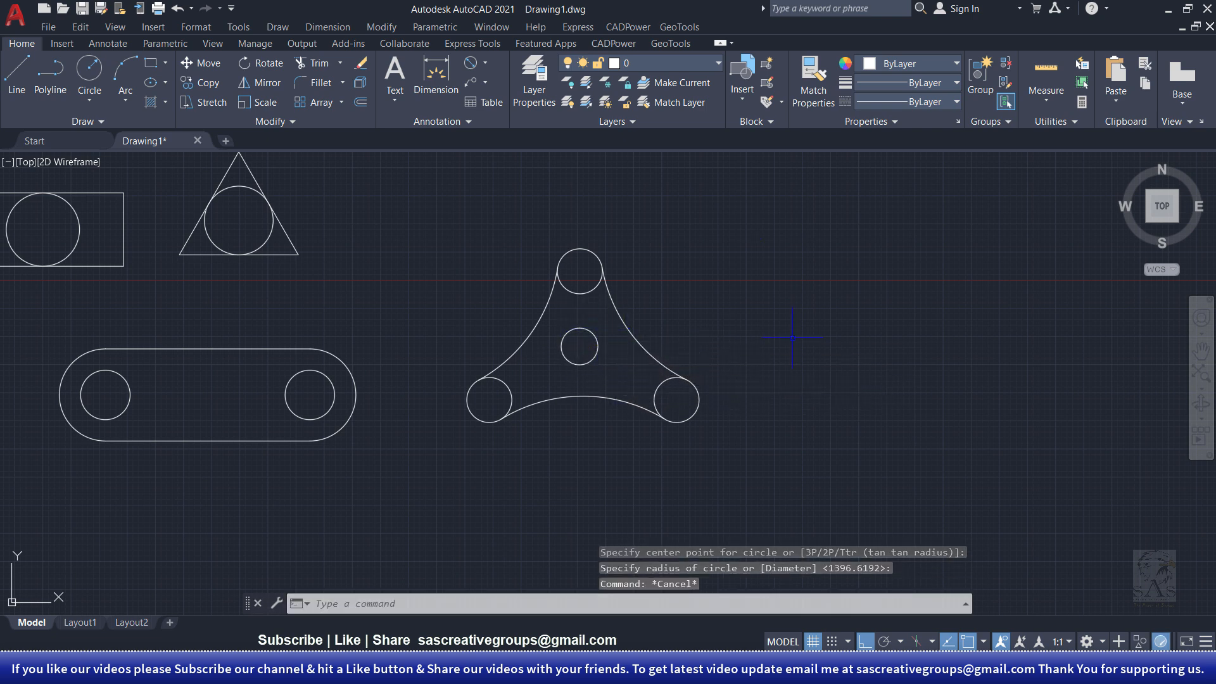
middle_click_drag(385, 349, 608, 311)
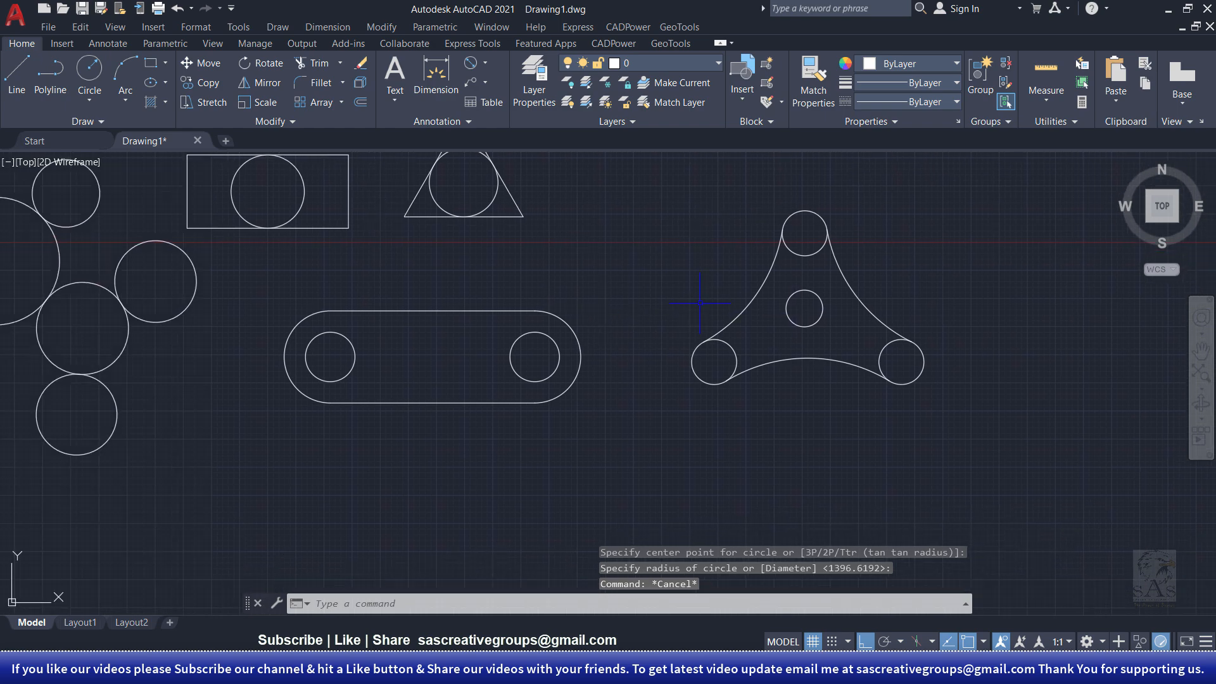
mouse_move(788, 300)
middle_mouse_down()
mouse_move(668, 315)
mouse_move(941, 396)
middle_mouse_up()
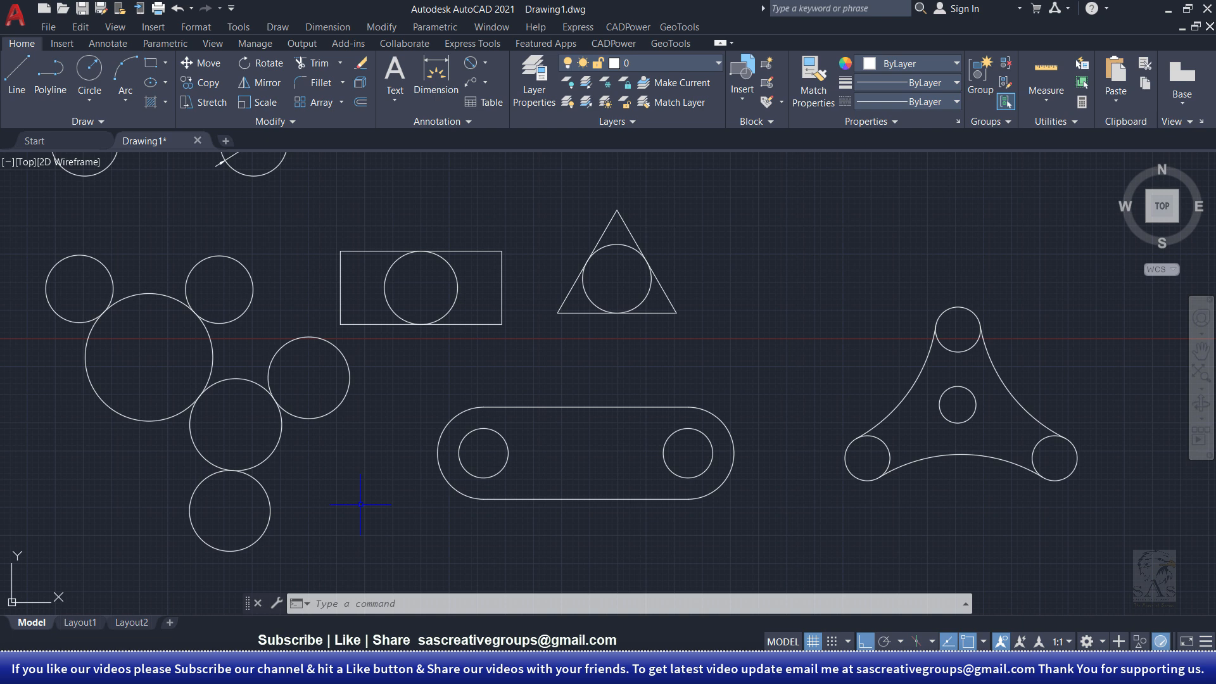